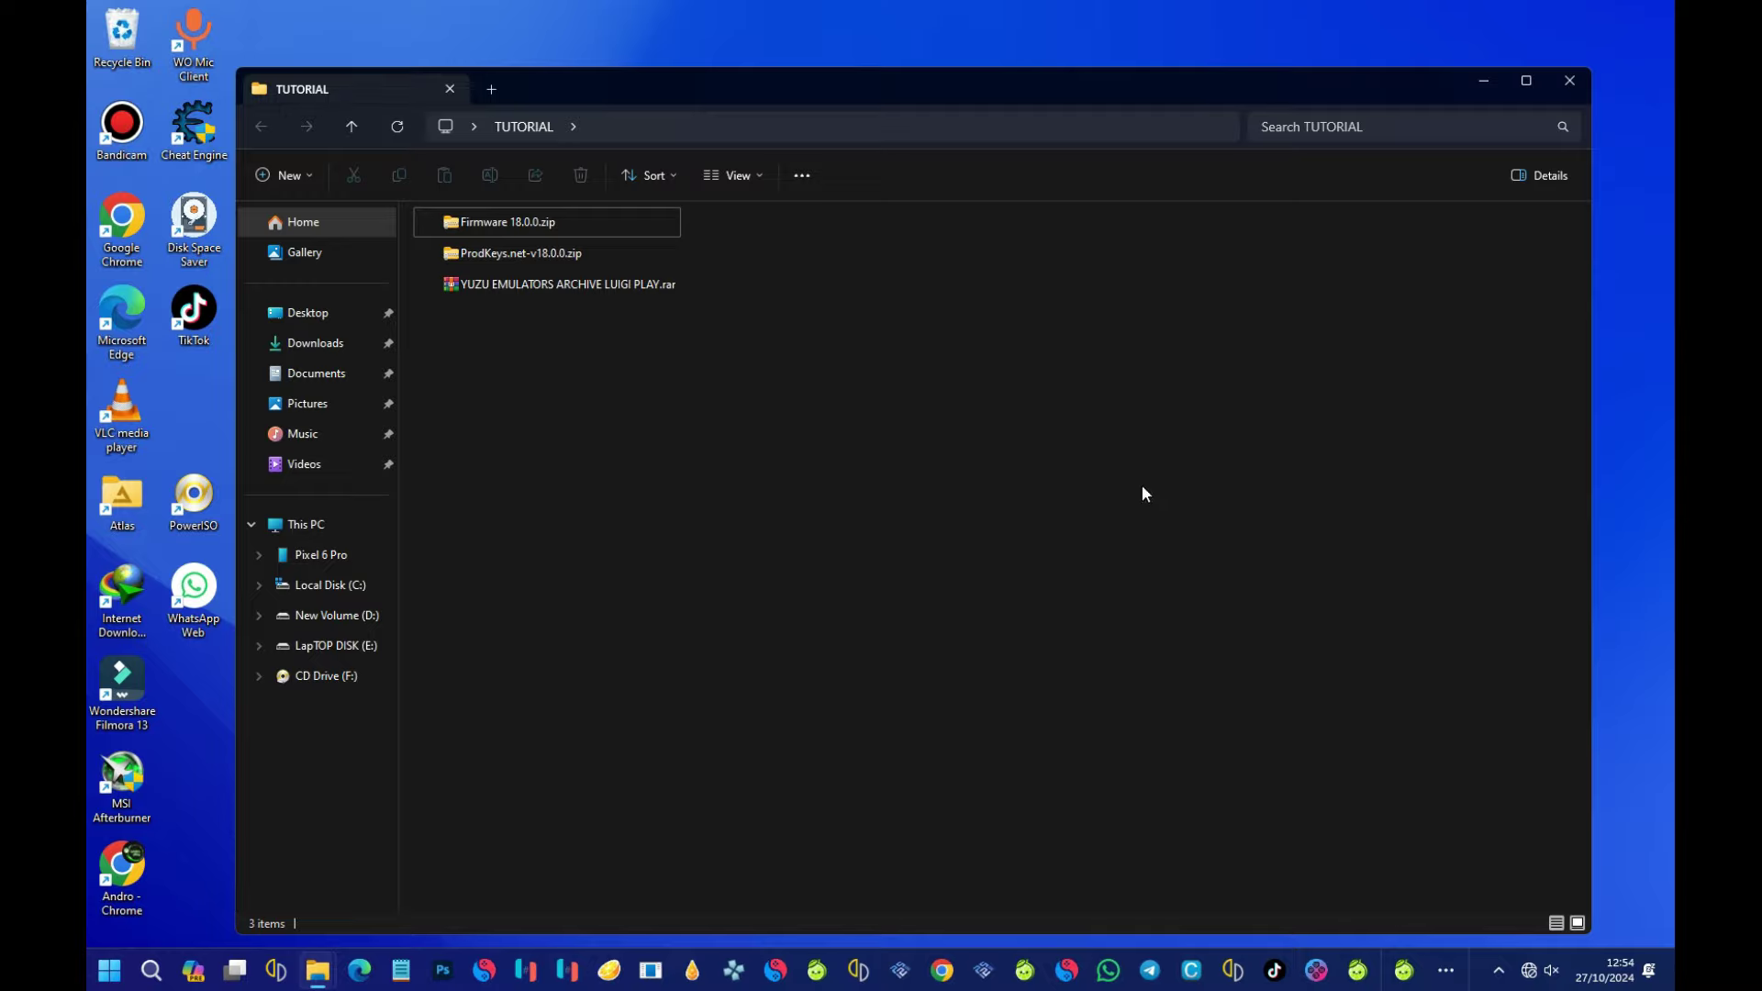
pyautogui.click(1445, 965)
pyautogui.click(1479, 908)
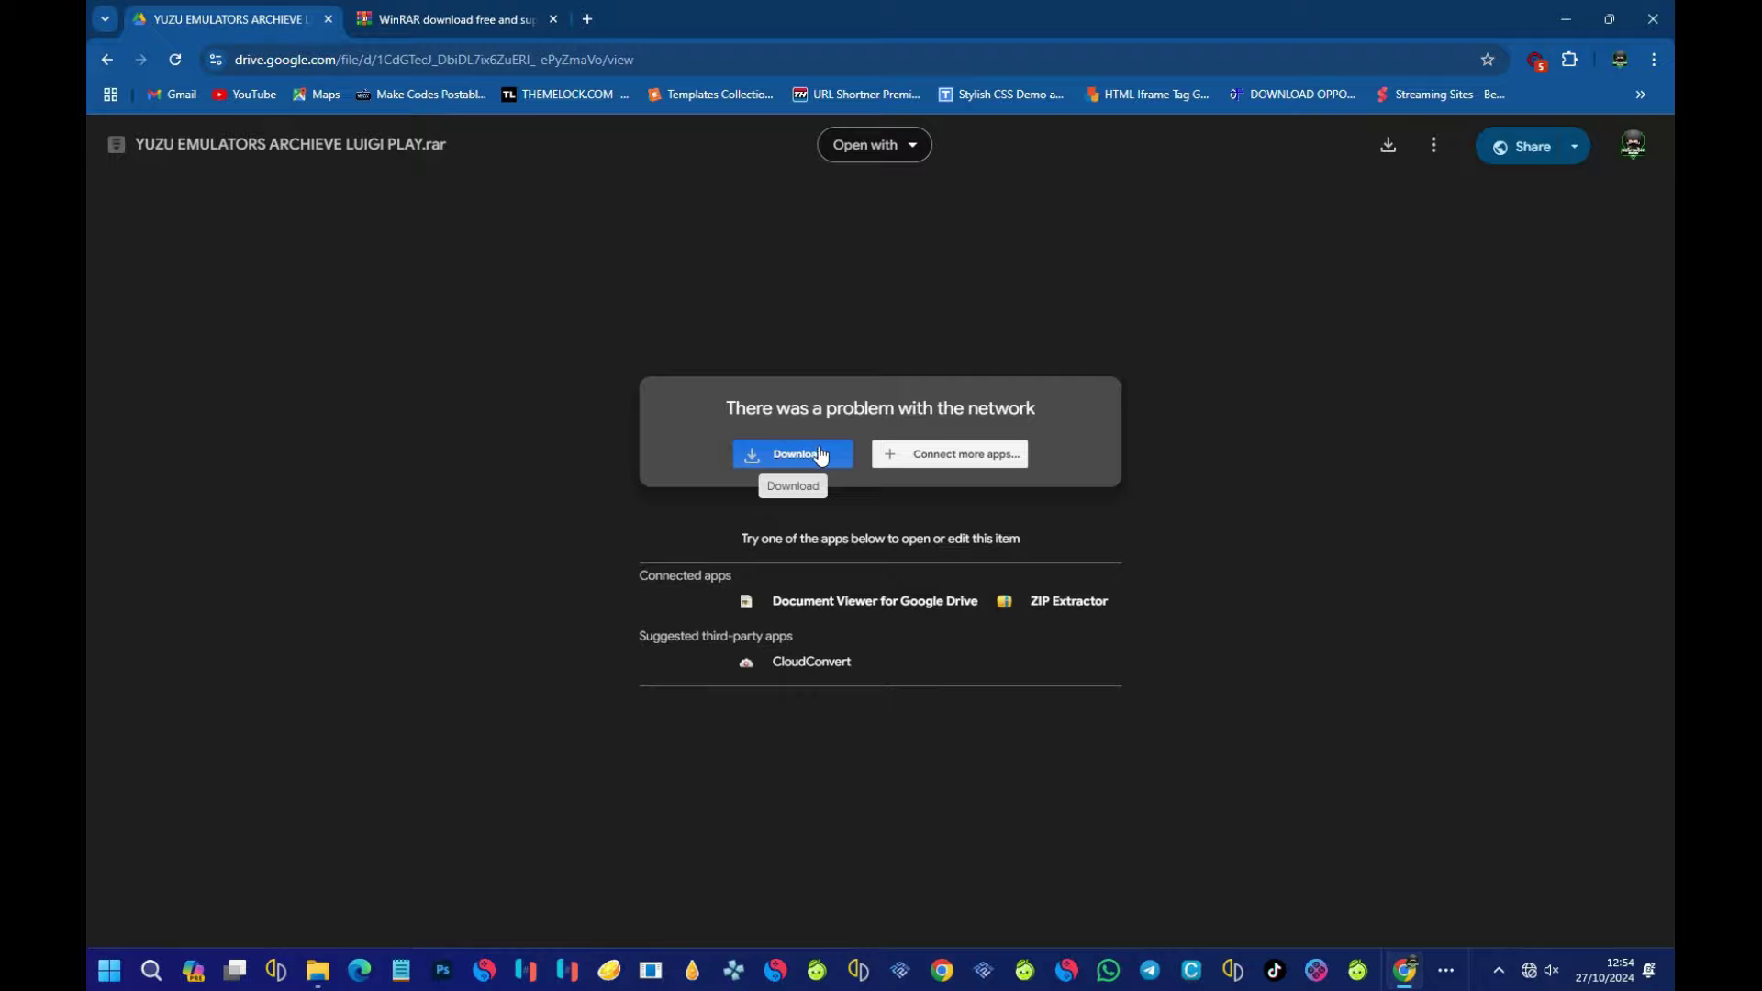
pyautogui.click(1565, 18)
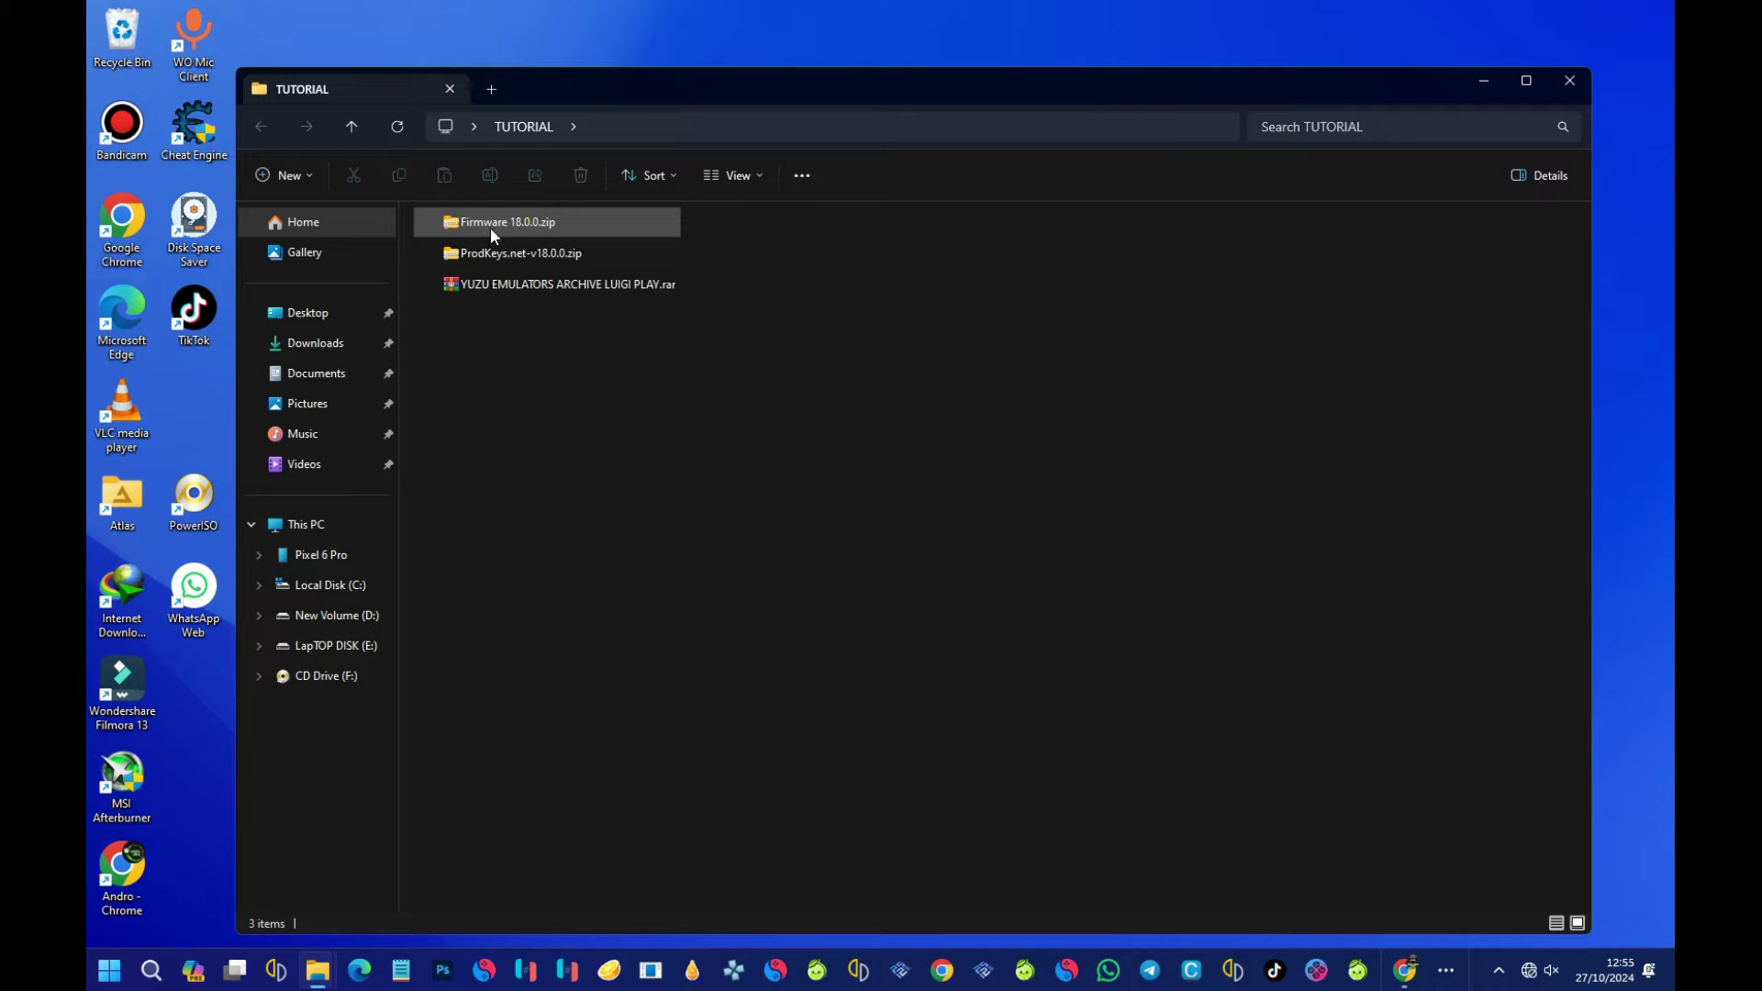
pyautogui.click(560, 224)
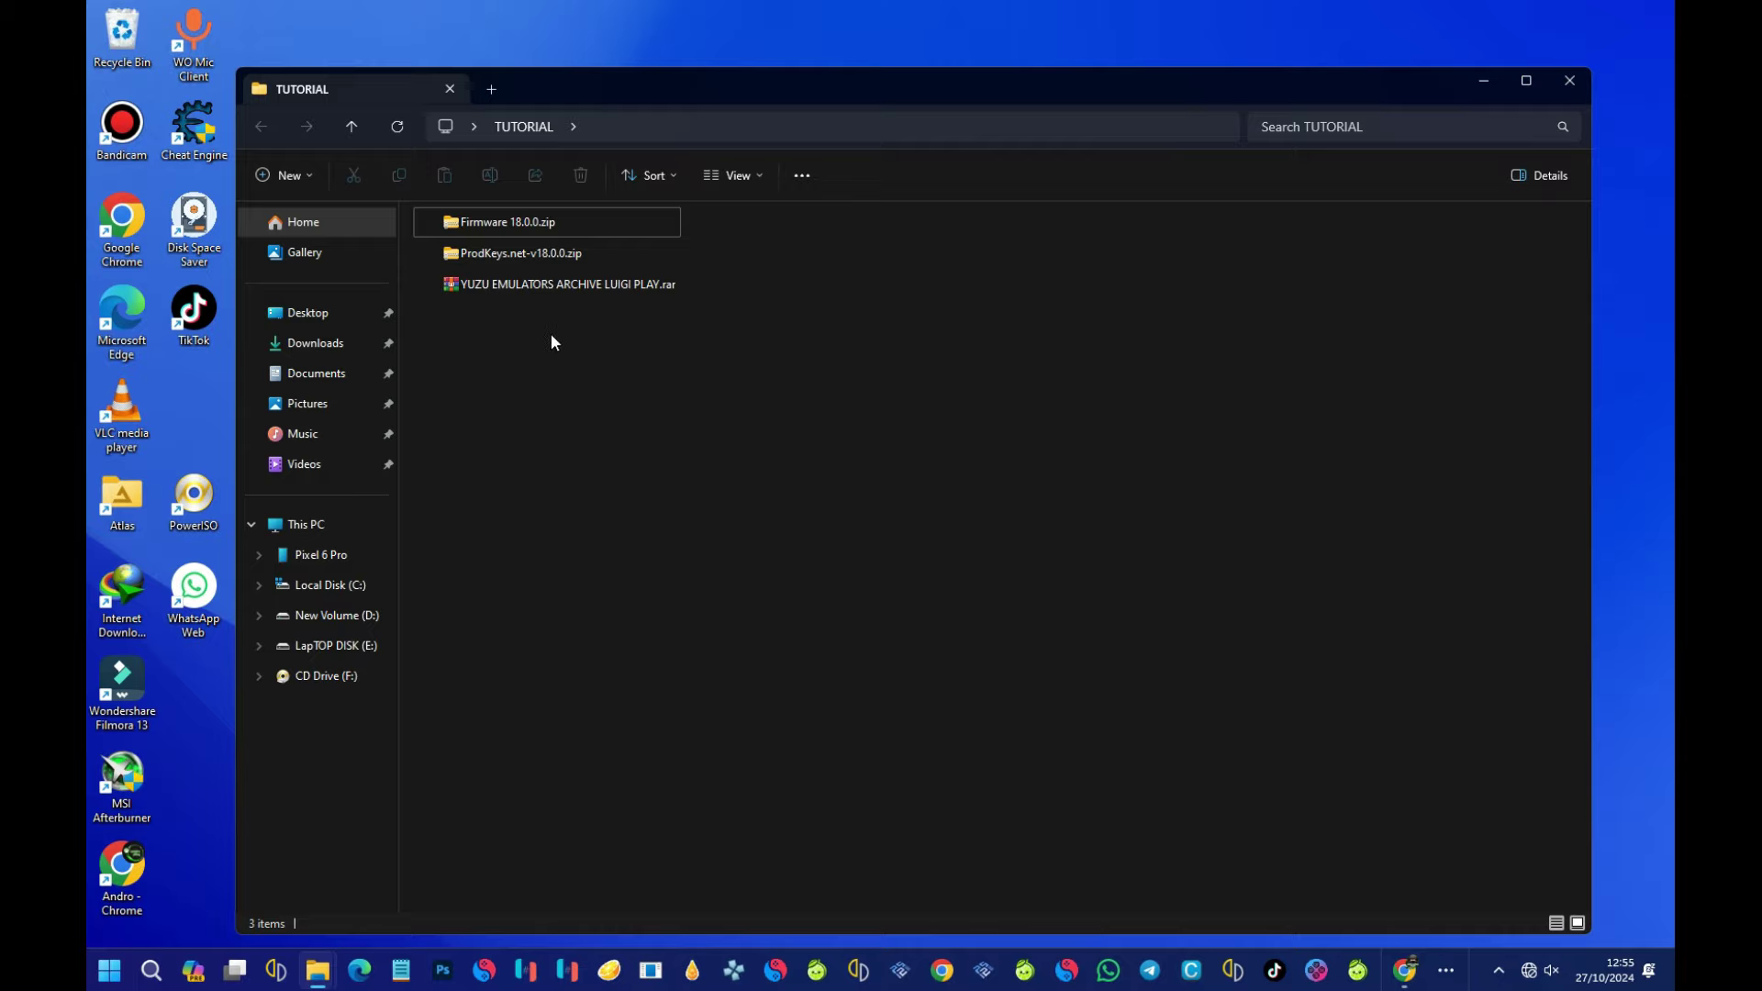
pyautogui.click(461, 224)
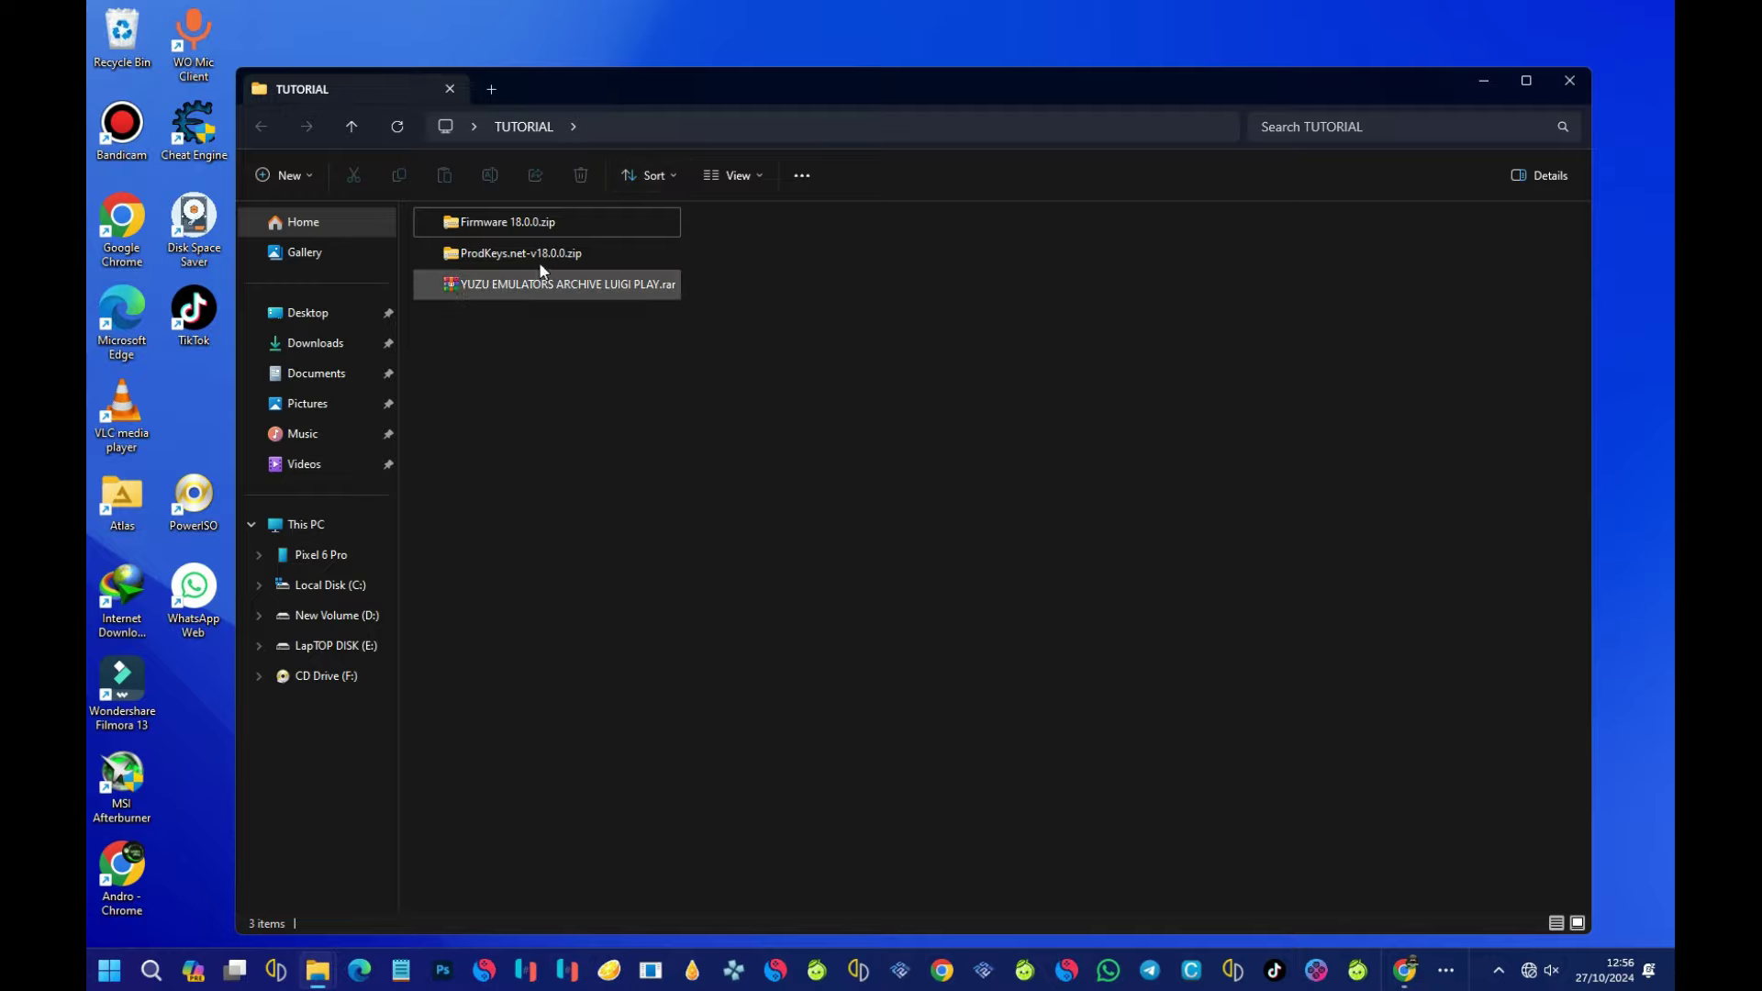
pyautogui.click(1403, 970)
pyautogui.click(454, 18)
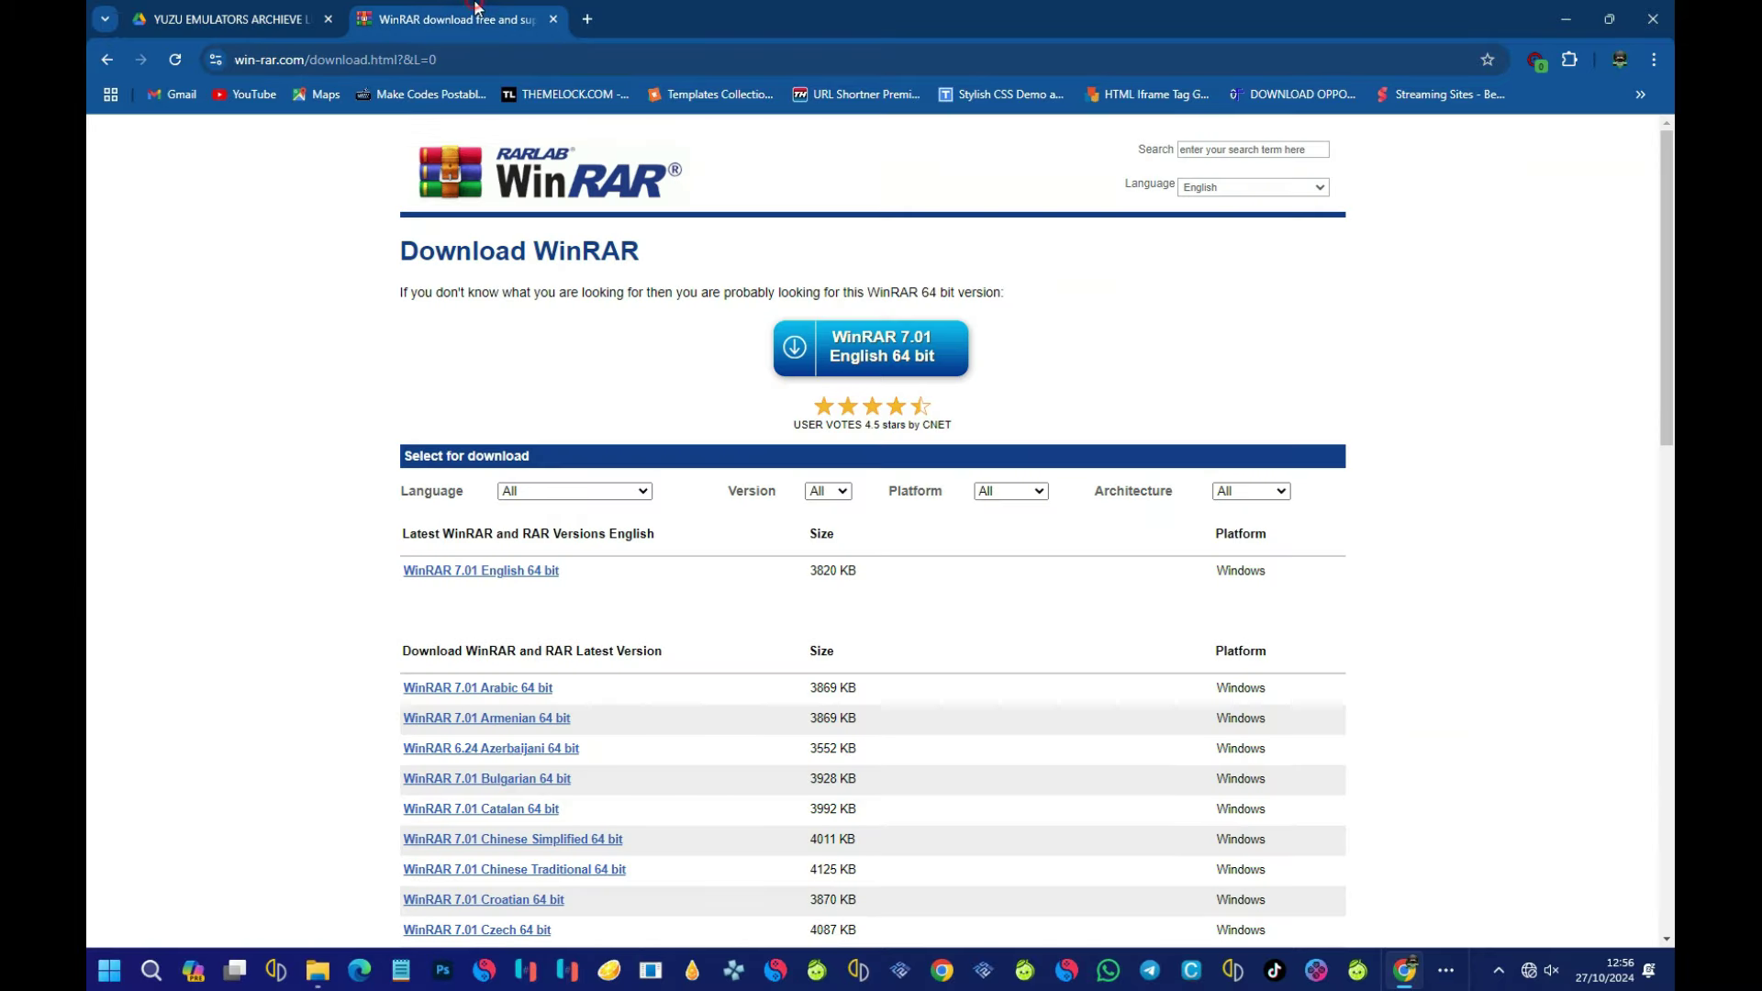
pyautogui.click(641, 56)
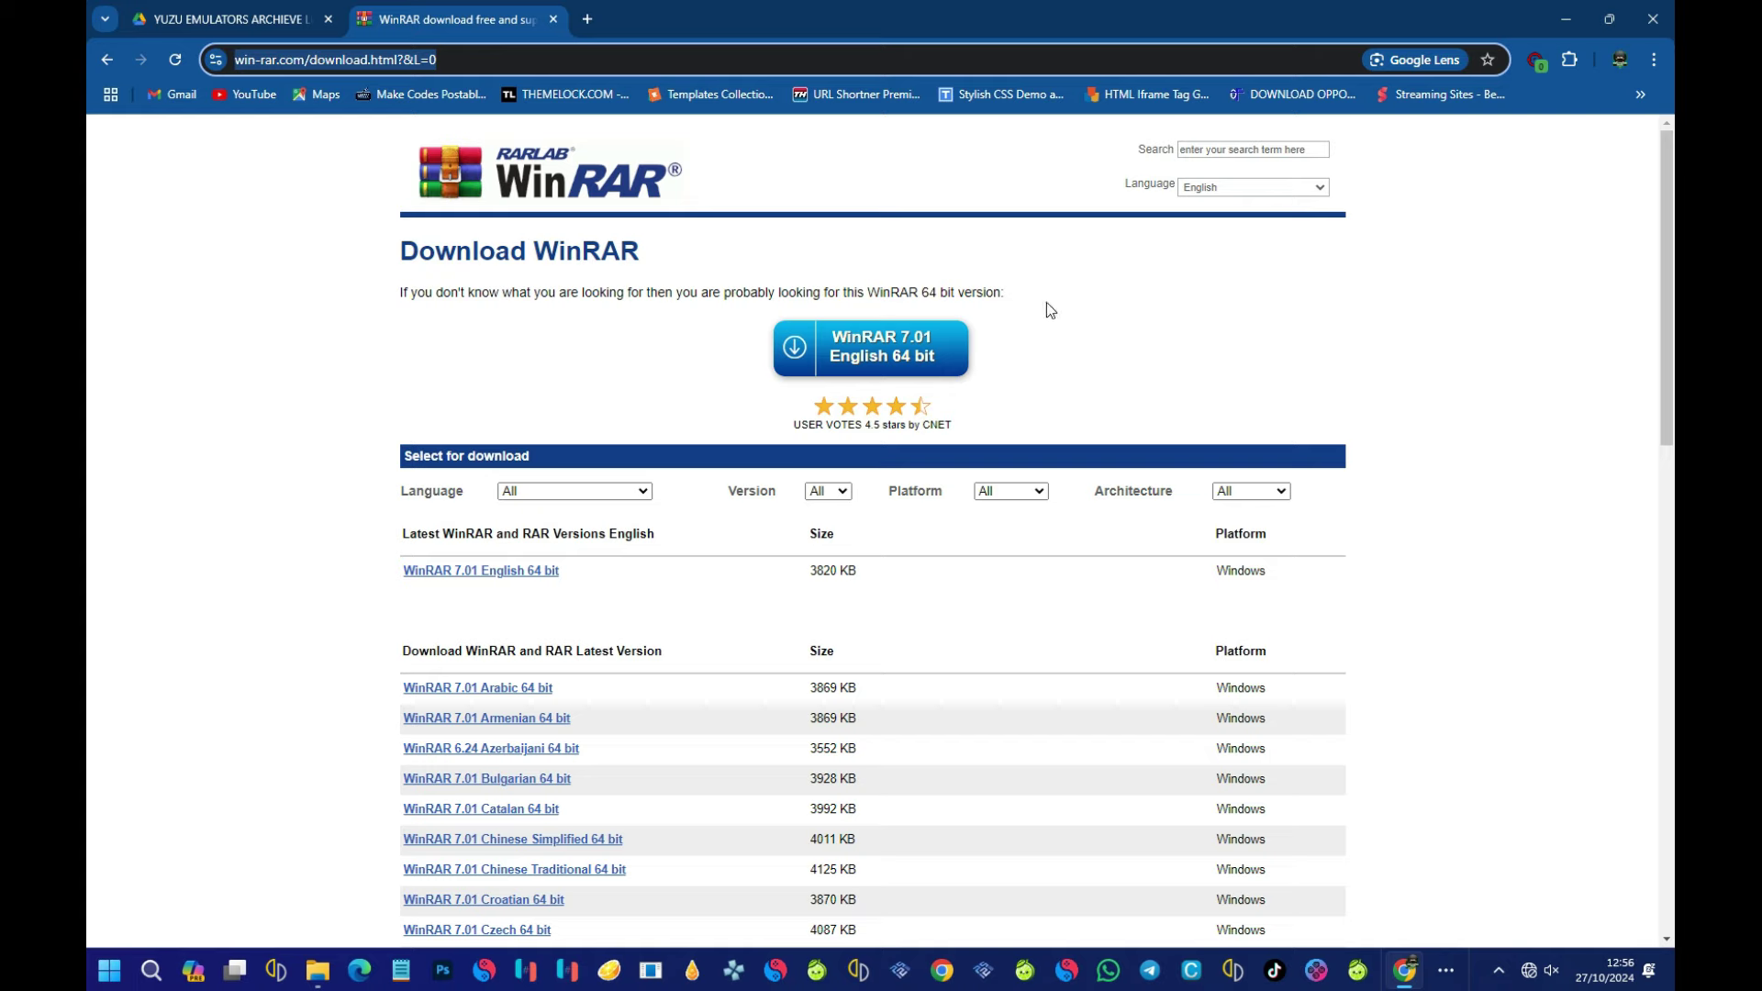
pyautogui.click(1566, 20)
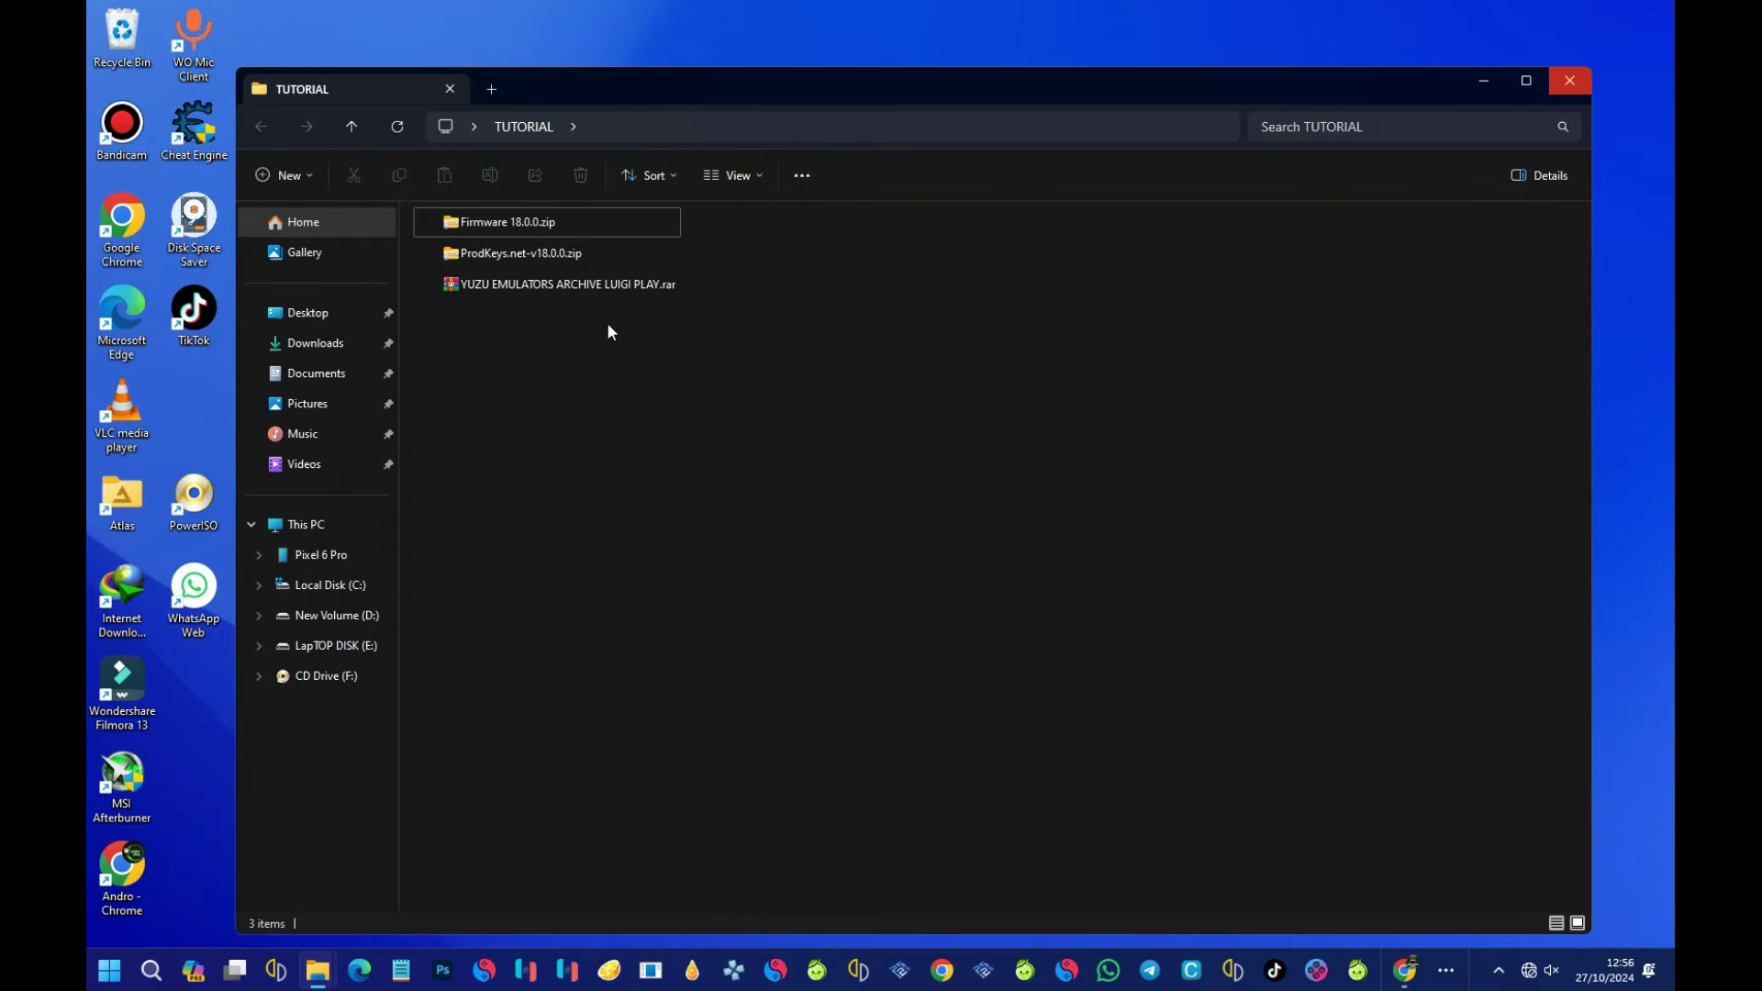
# - In a second Explorer view, browse to the Downloads > Programs folder
pyautogui.click(493, 89)
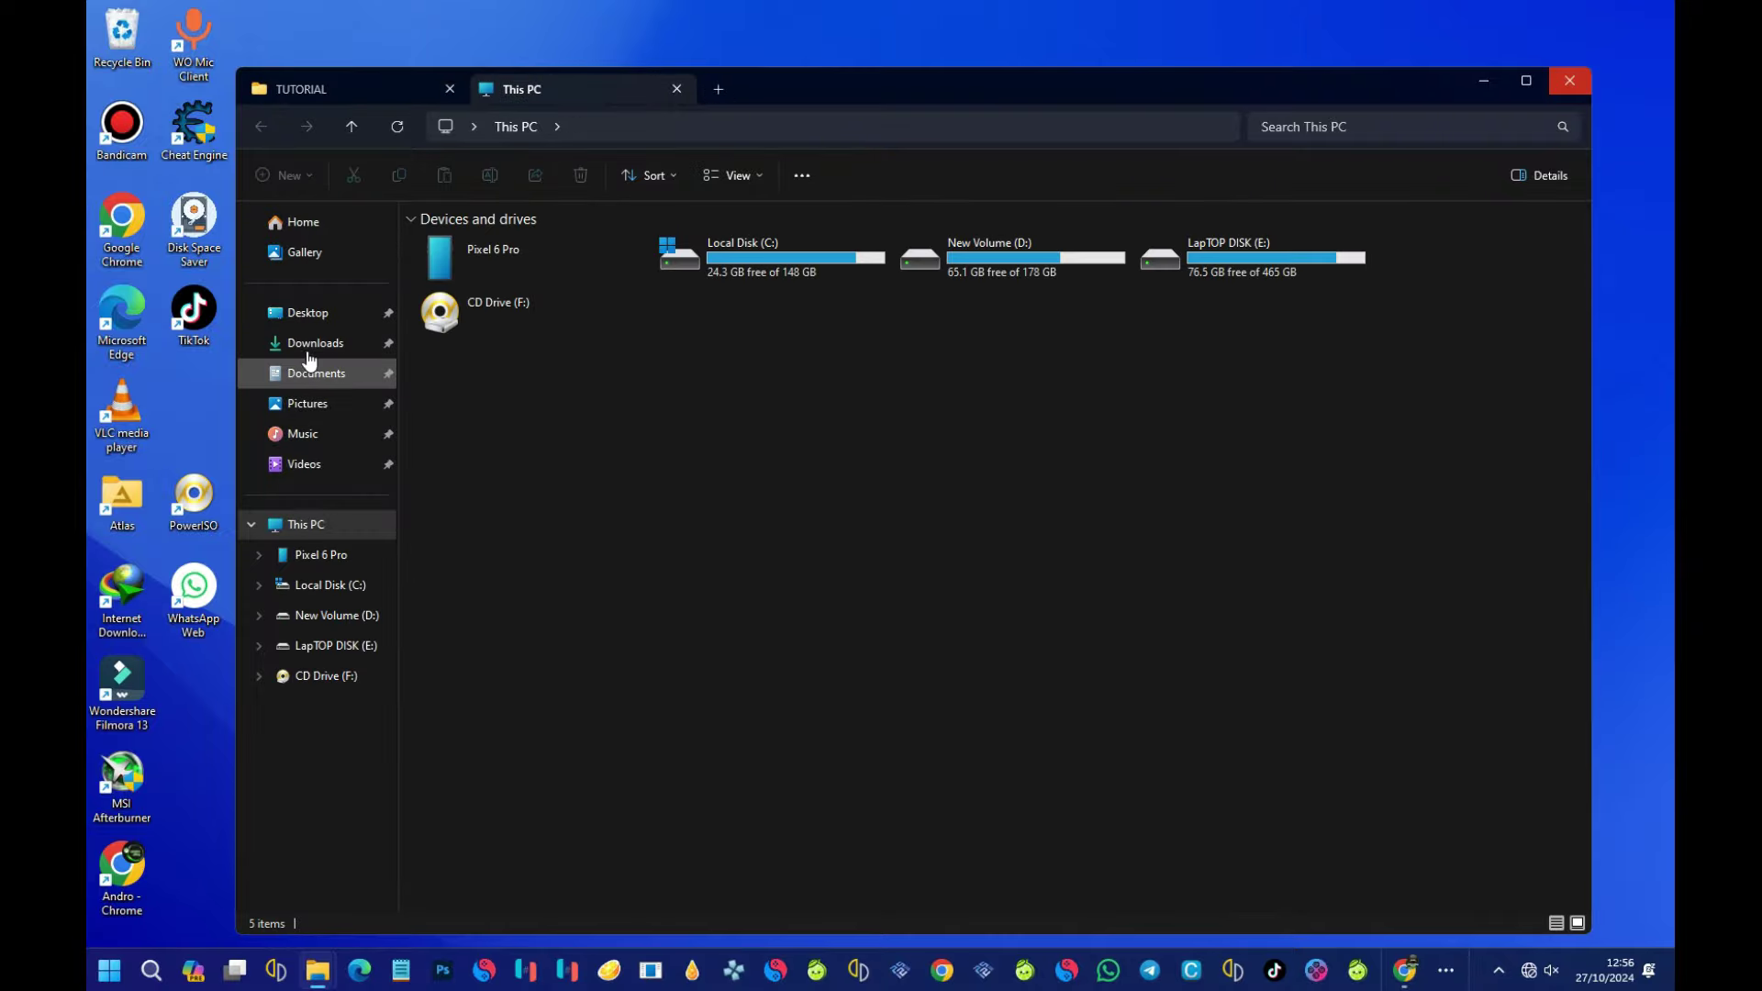
pyautogui.click(315, 343)
pyautogui.doubleClick(499, 273)
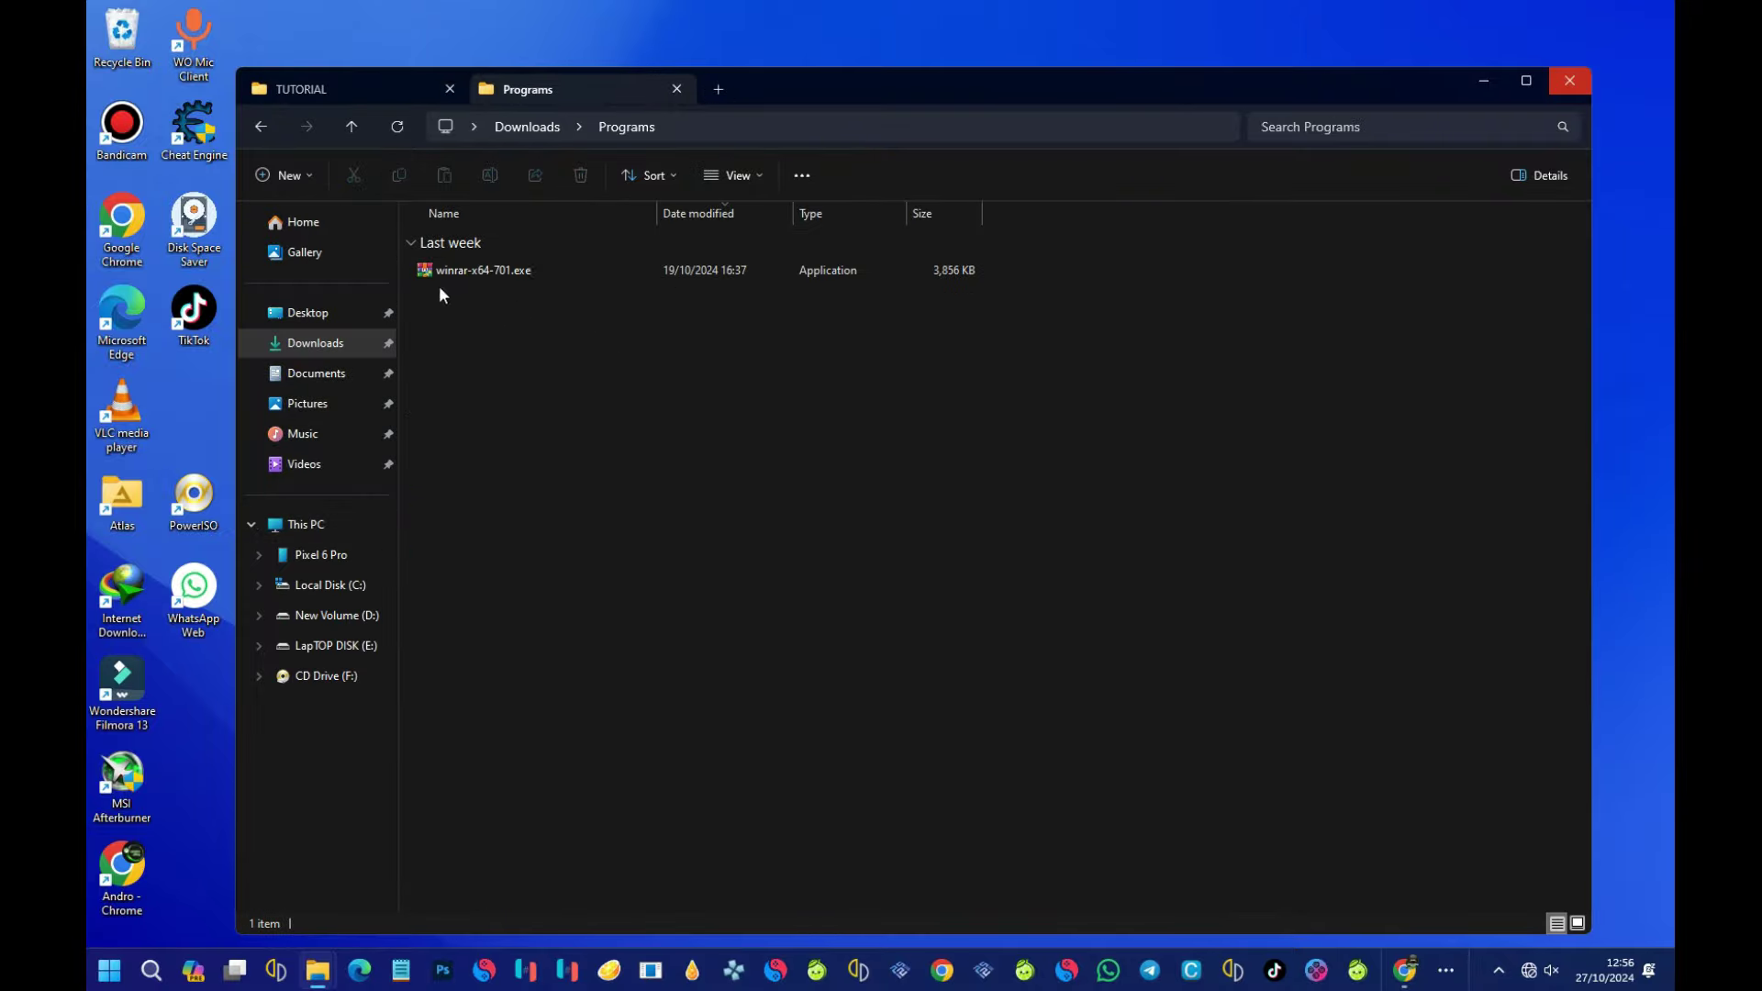
# - Install WinRAR 7.01 from winrar-x64-701.exe with the default file associations
pyautogui.click(522, 266)
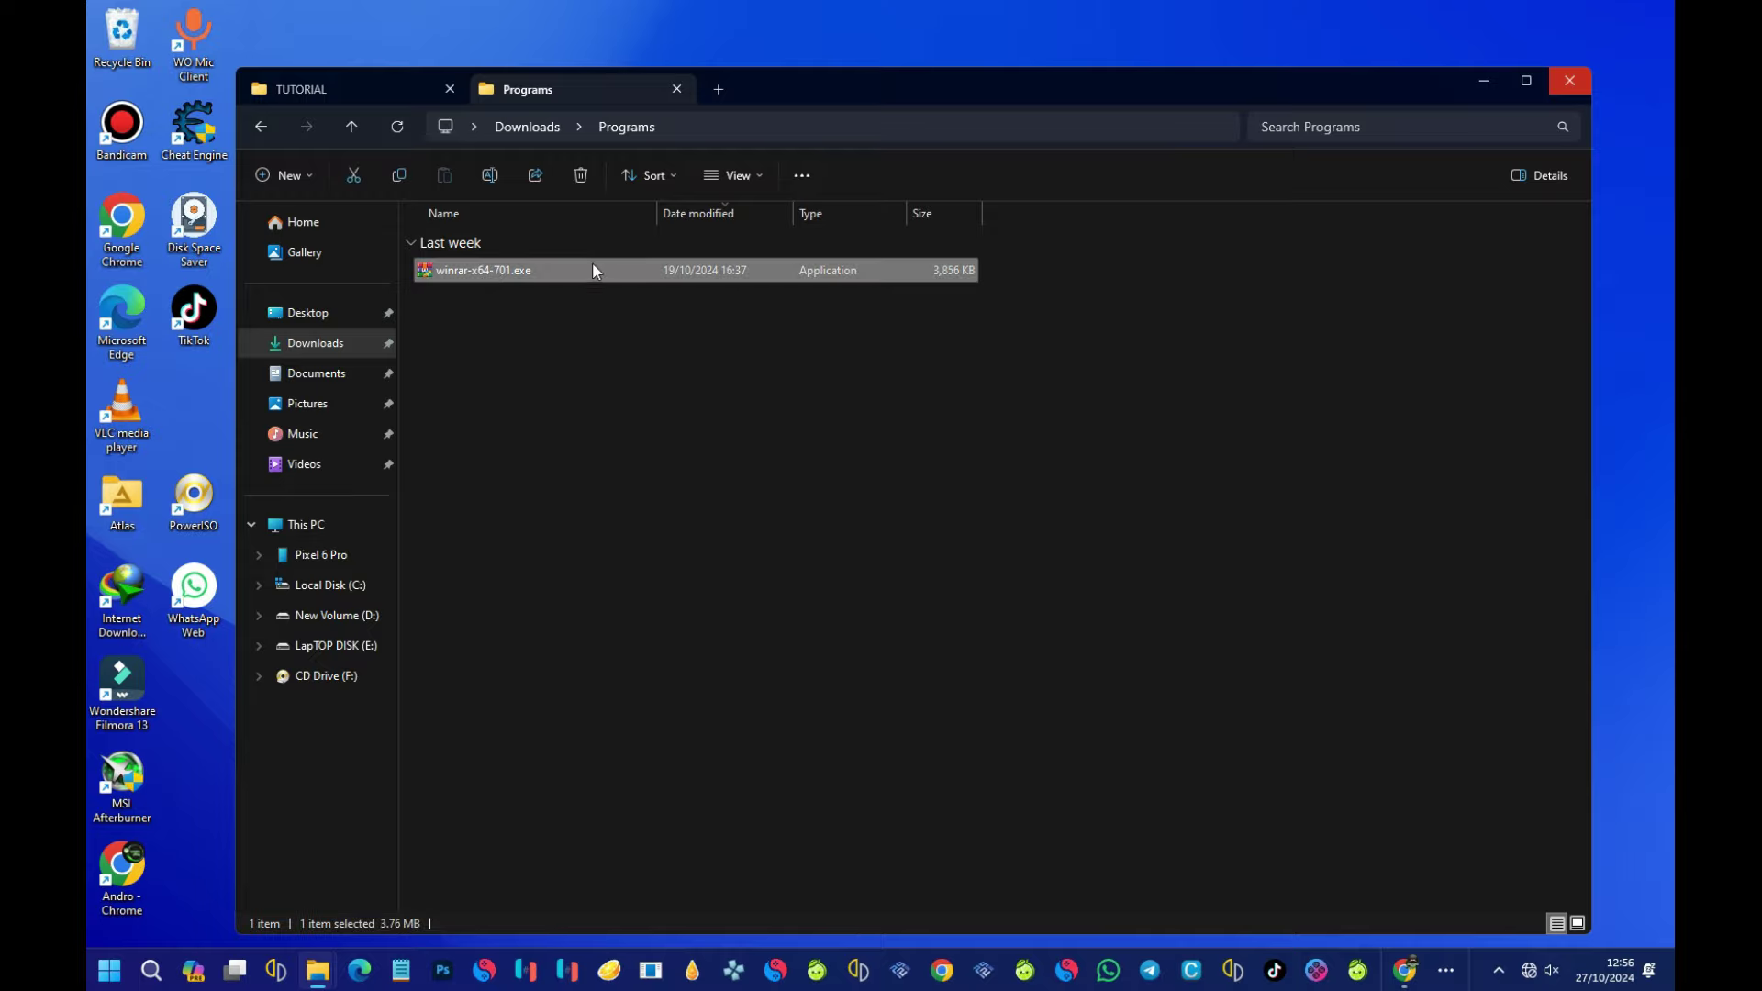
pyautogui.doubleClick(526, 273)
pyautogui.click(797, 712)
pyautogui.click(858, 670)
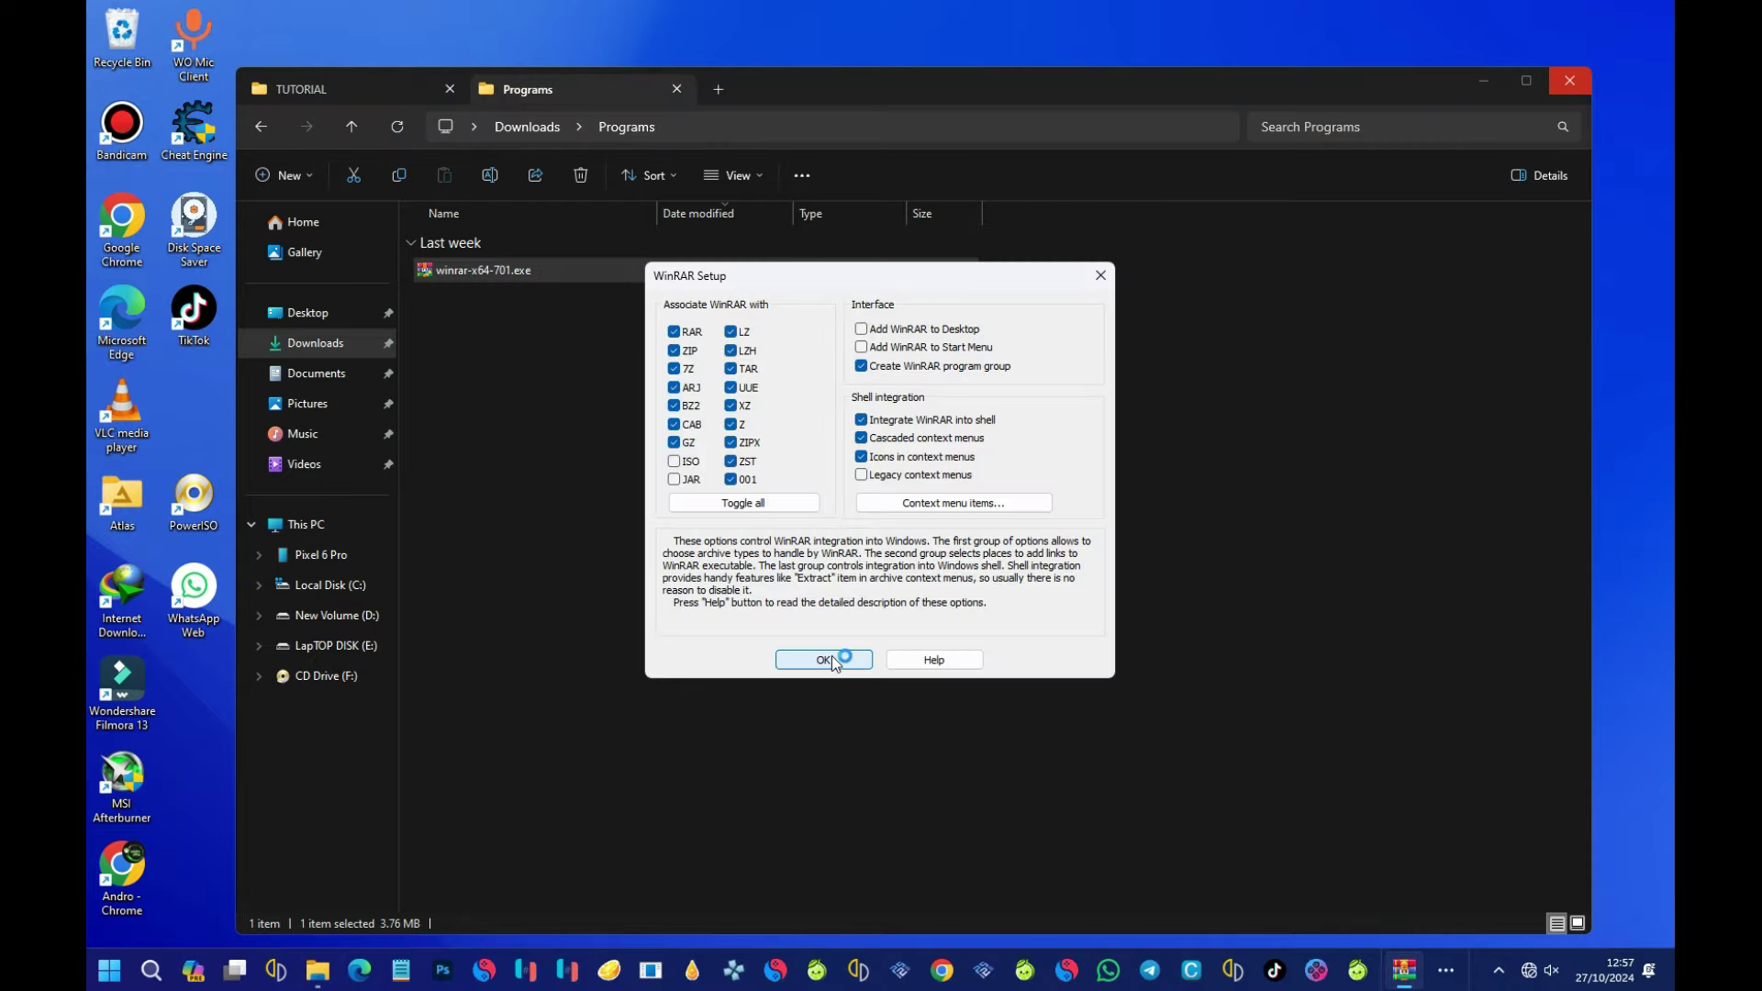
pyautogui.click(832, 657)
pyautogui.click(862, 656)
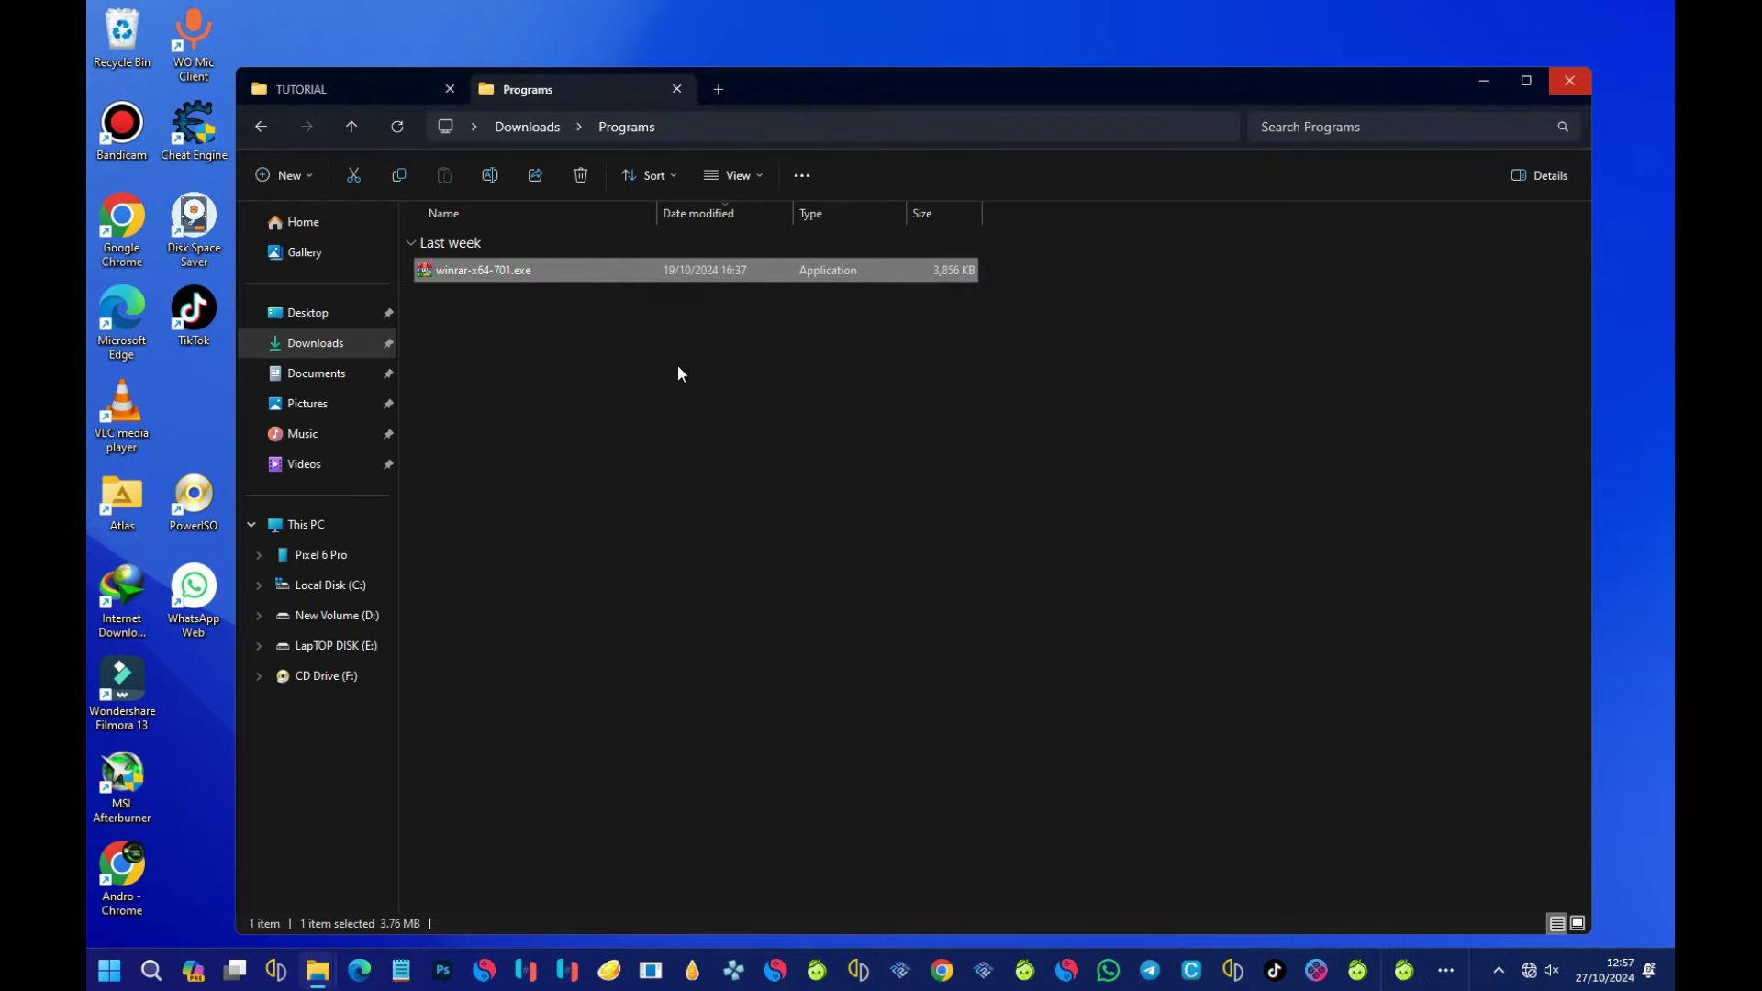
# - Back in TUTORIAL, extract Firmware 18.0.0.zip with WinRAR into a Firmware 18.0.0 folder
pyautogui.click(362, 95)
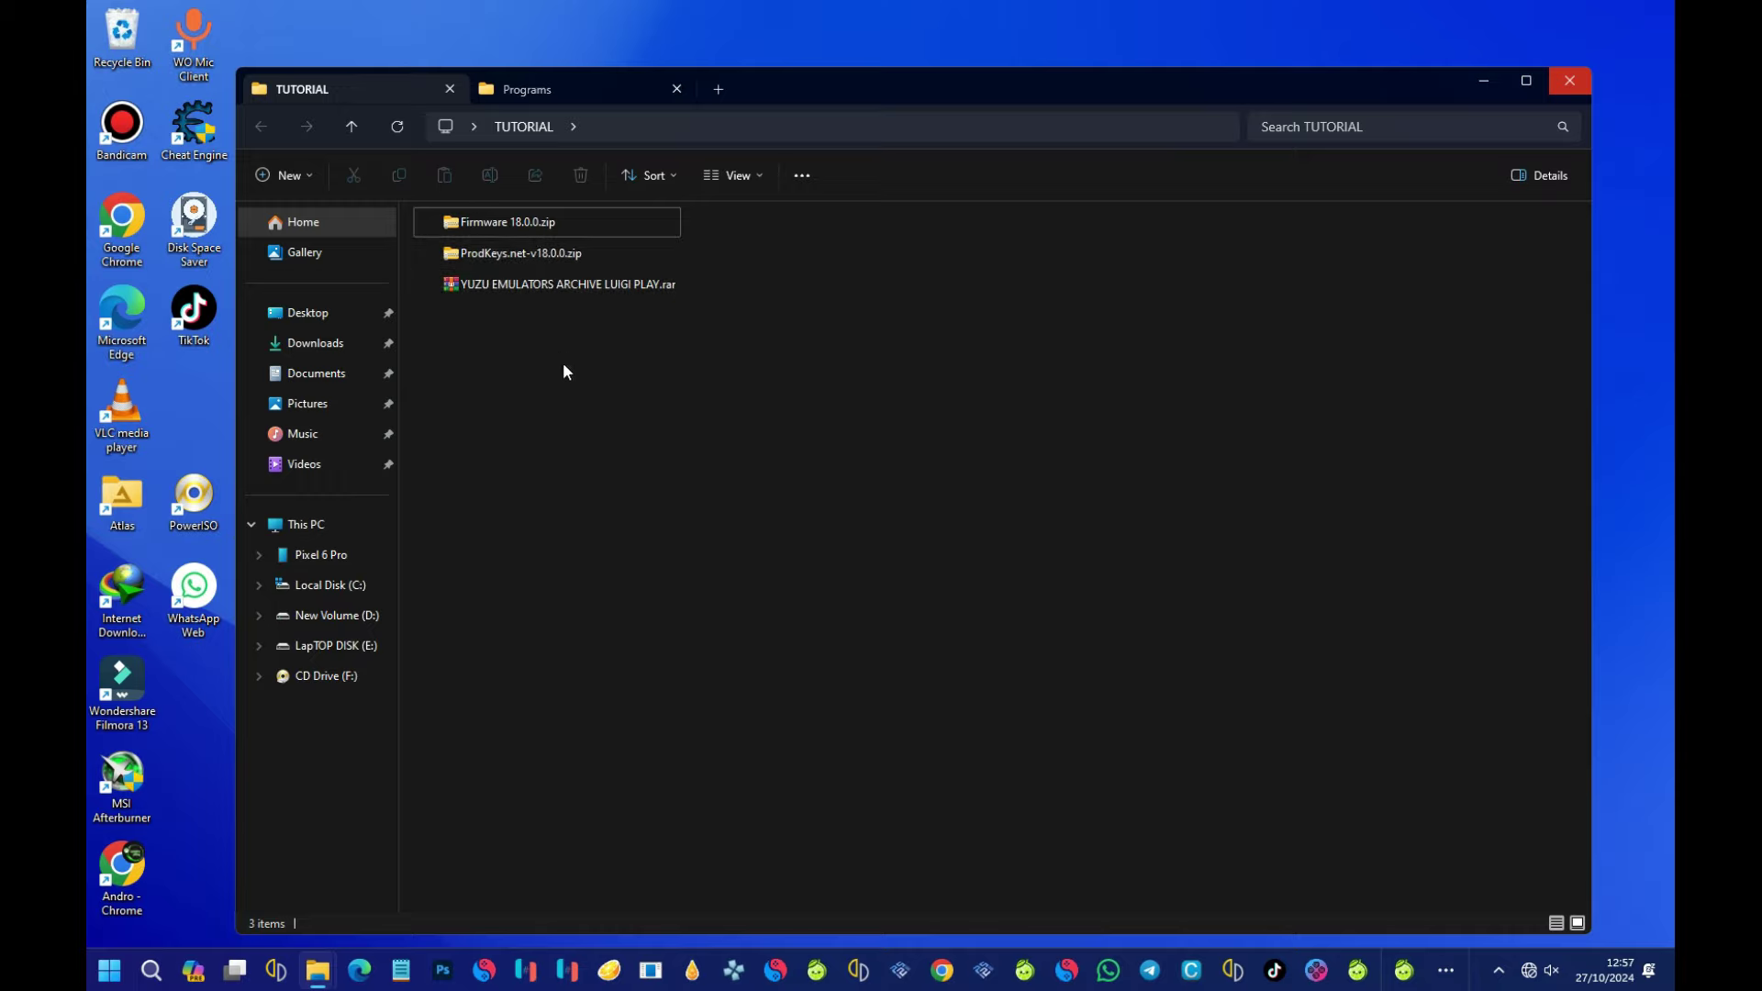
pyautogui.click(501, 228)
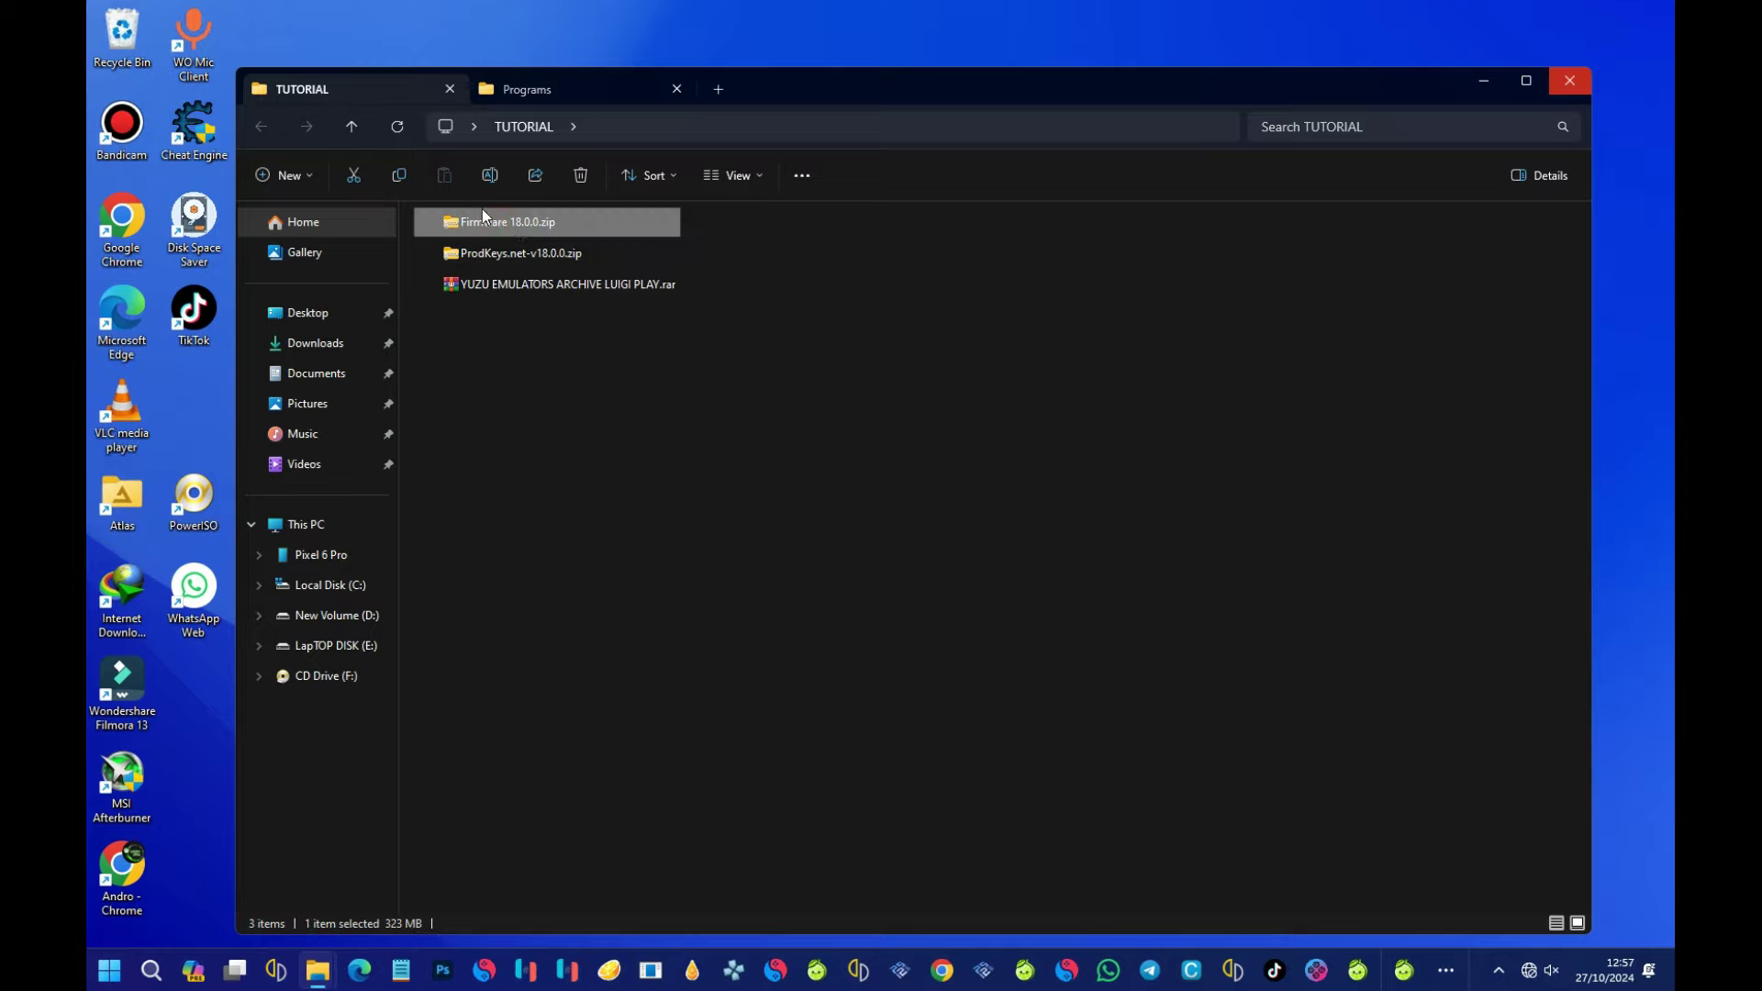
pyautogui.rightClick(474, 226)
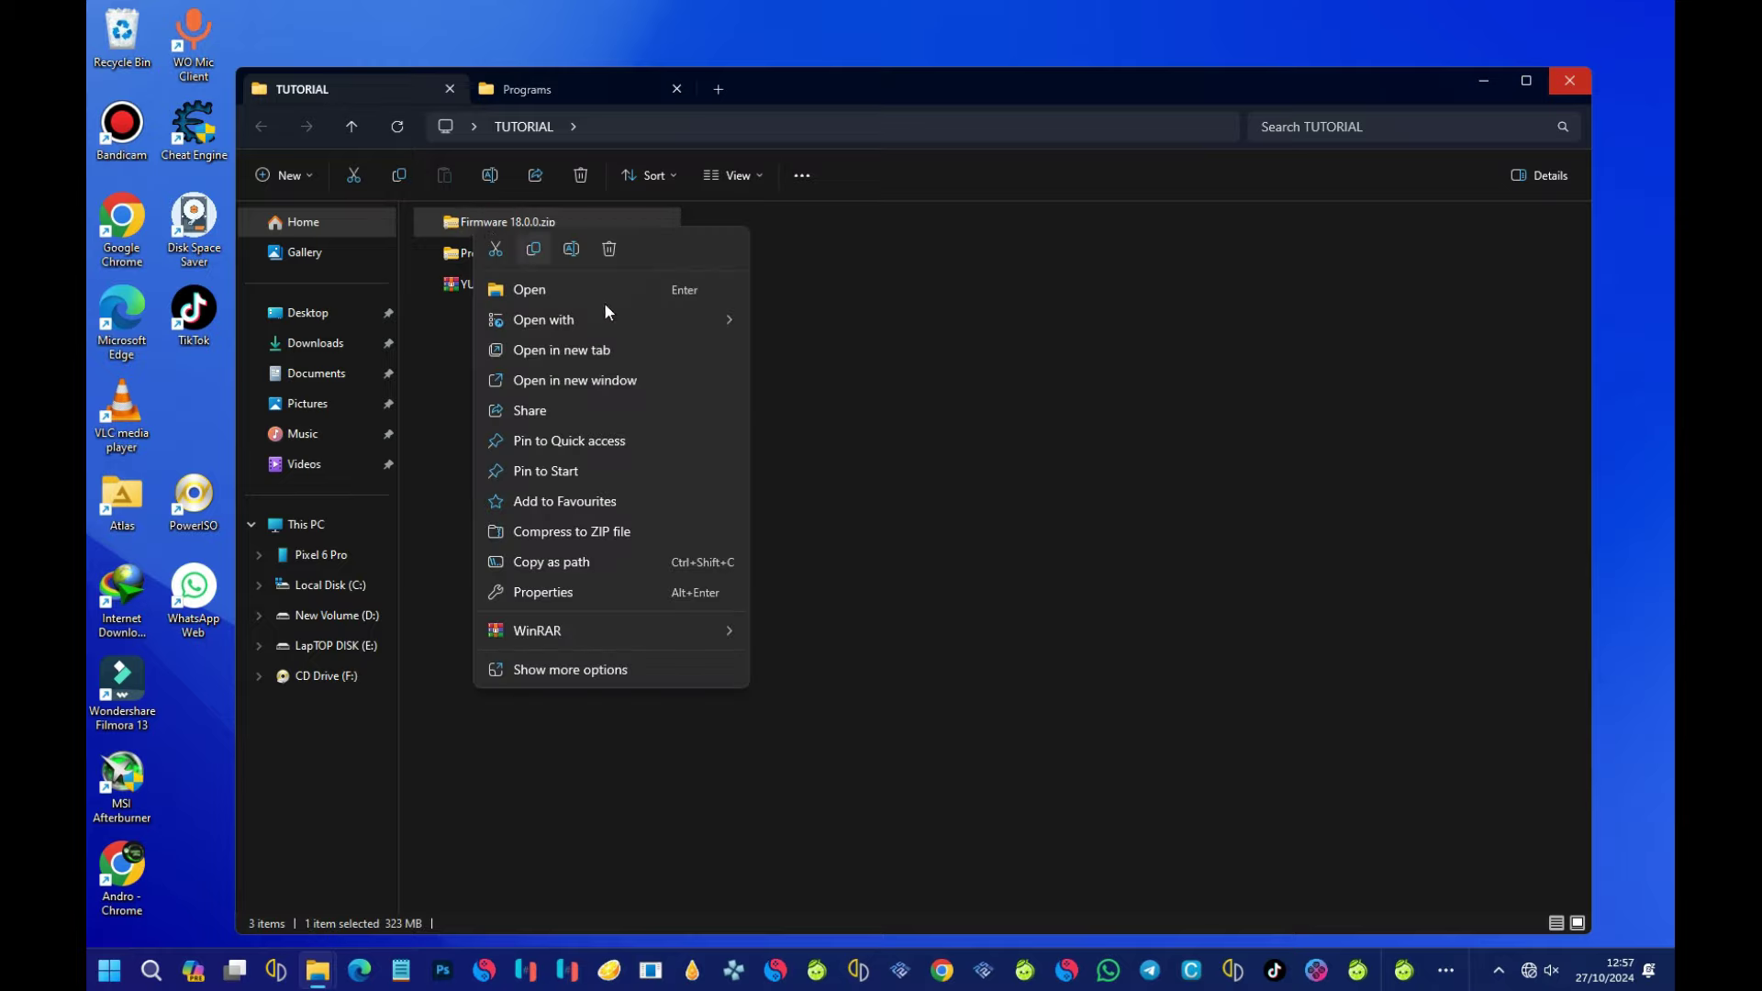
pyautogui.moveTo(582, 635)
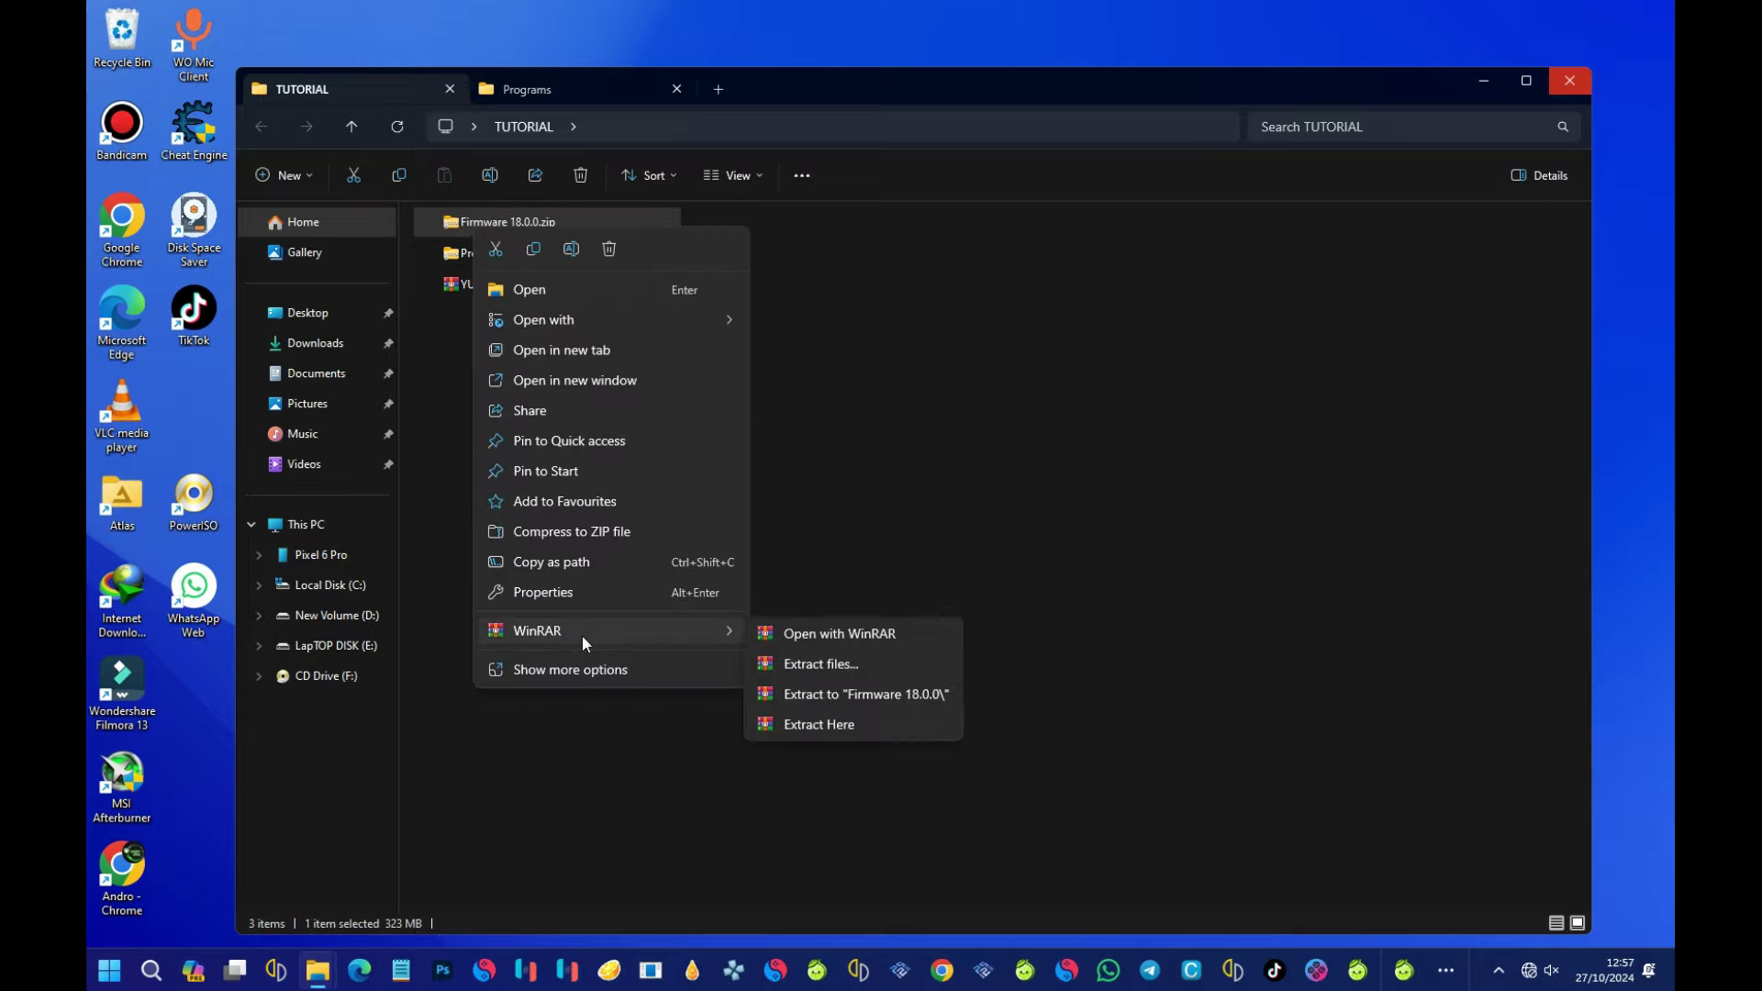
pyautogui.click(852, 695)
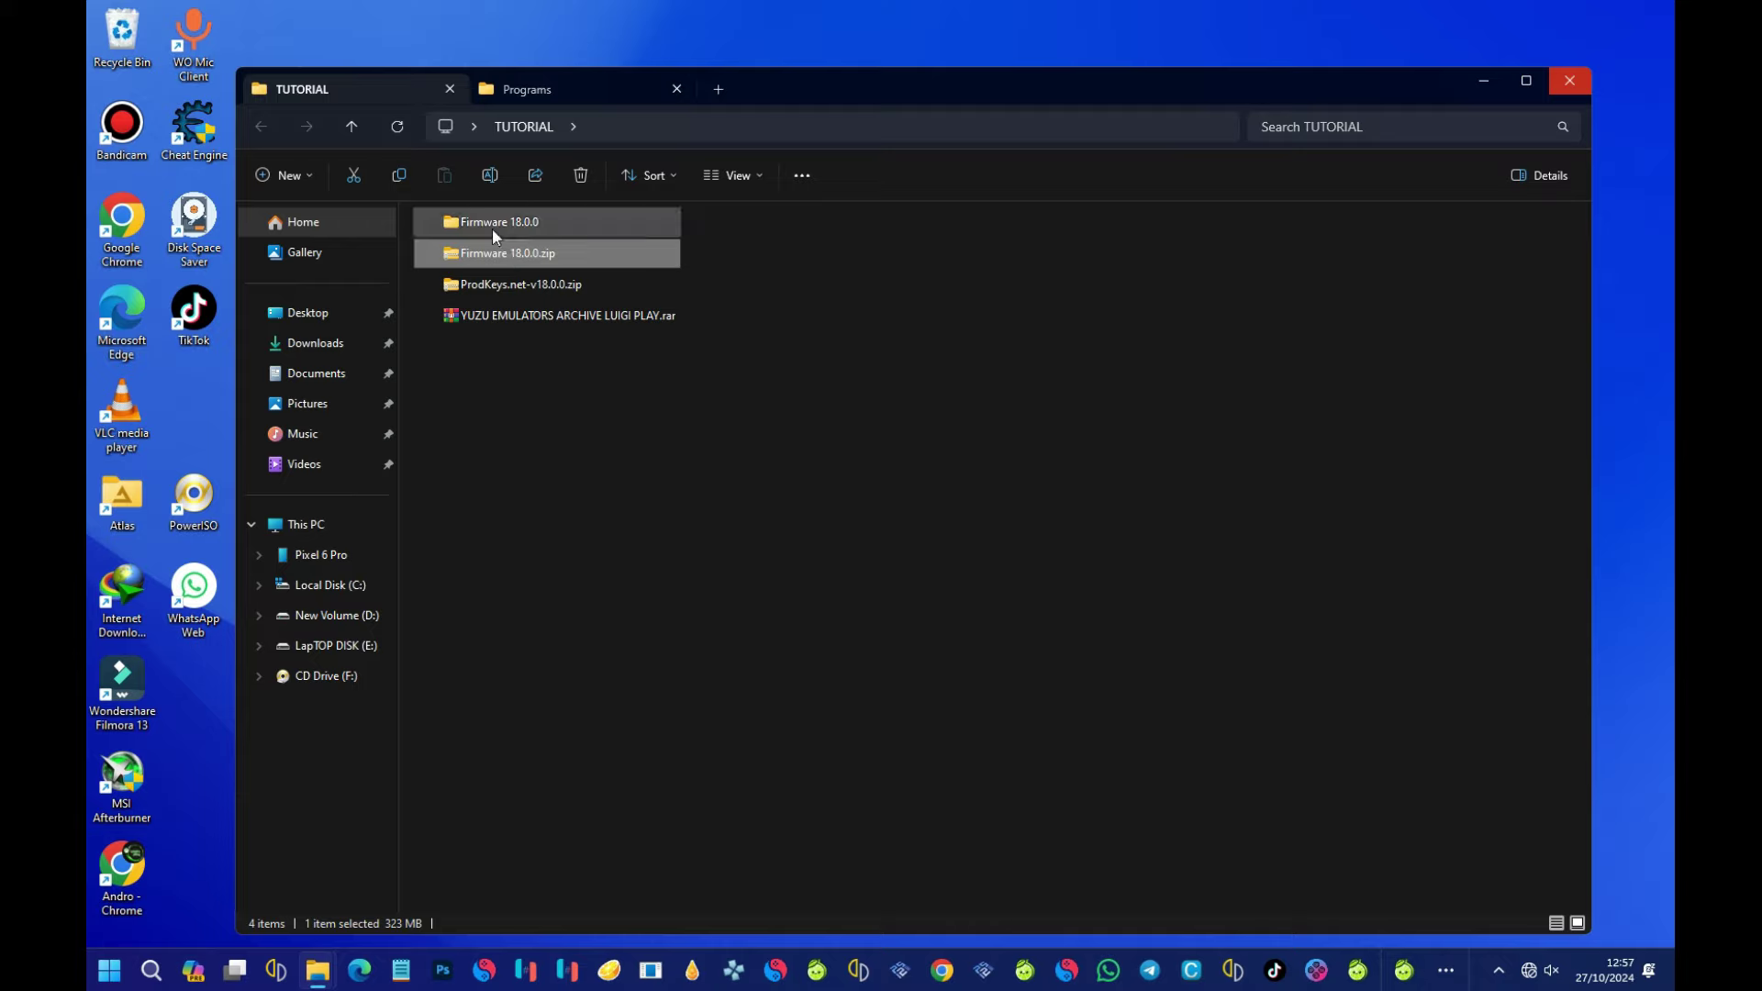
# - Extract ProdKeys.net-v18.0.0.zip with WinRAR into a ProdKeys.net-v18.0.0 folder, then deselect
pyautogui.click(487, 290)
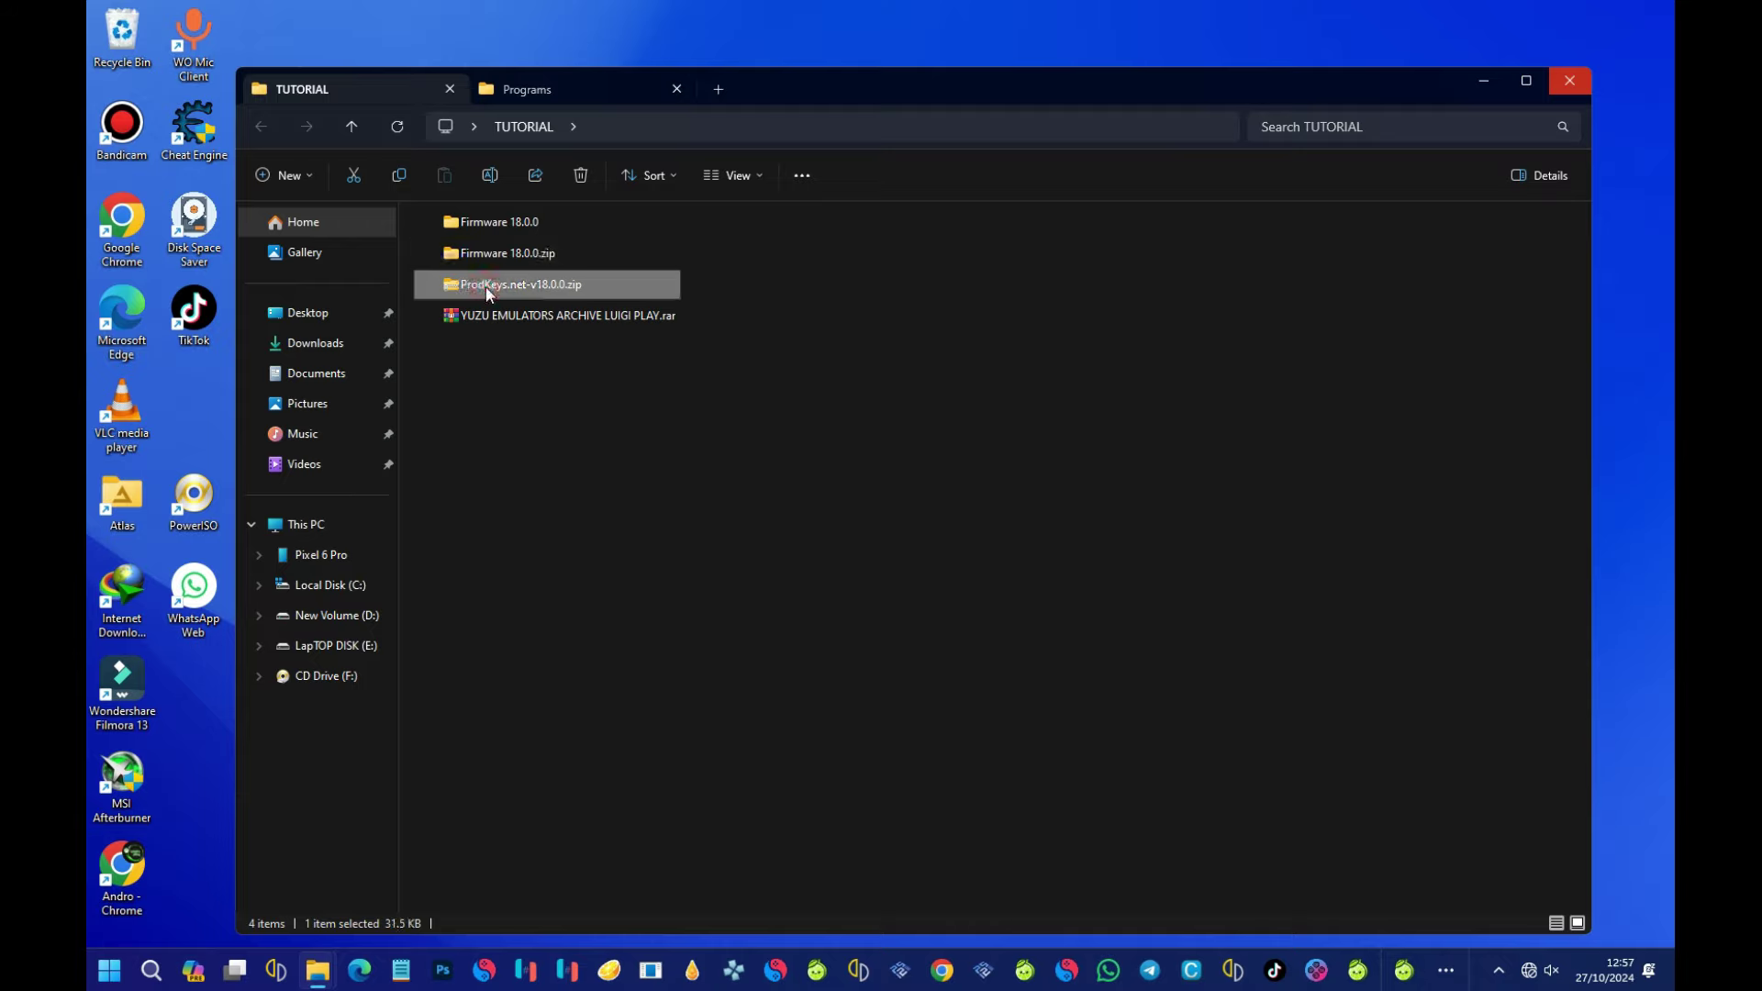
pyautogui.rightClick(486, 287)
pyautogui.moveTo(621, 685)
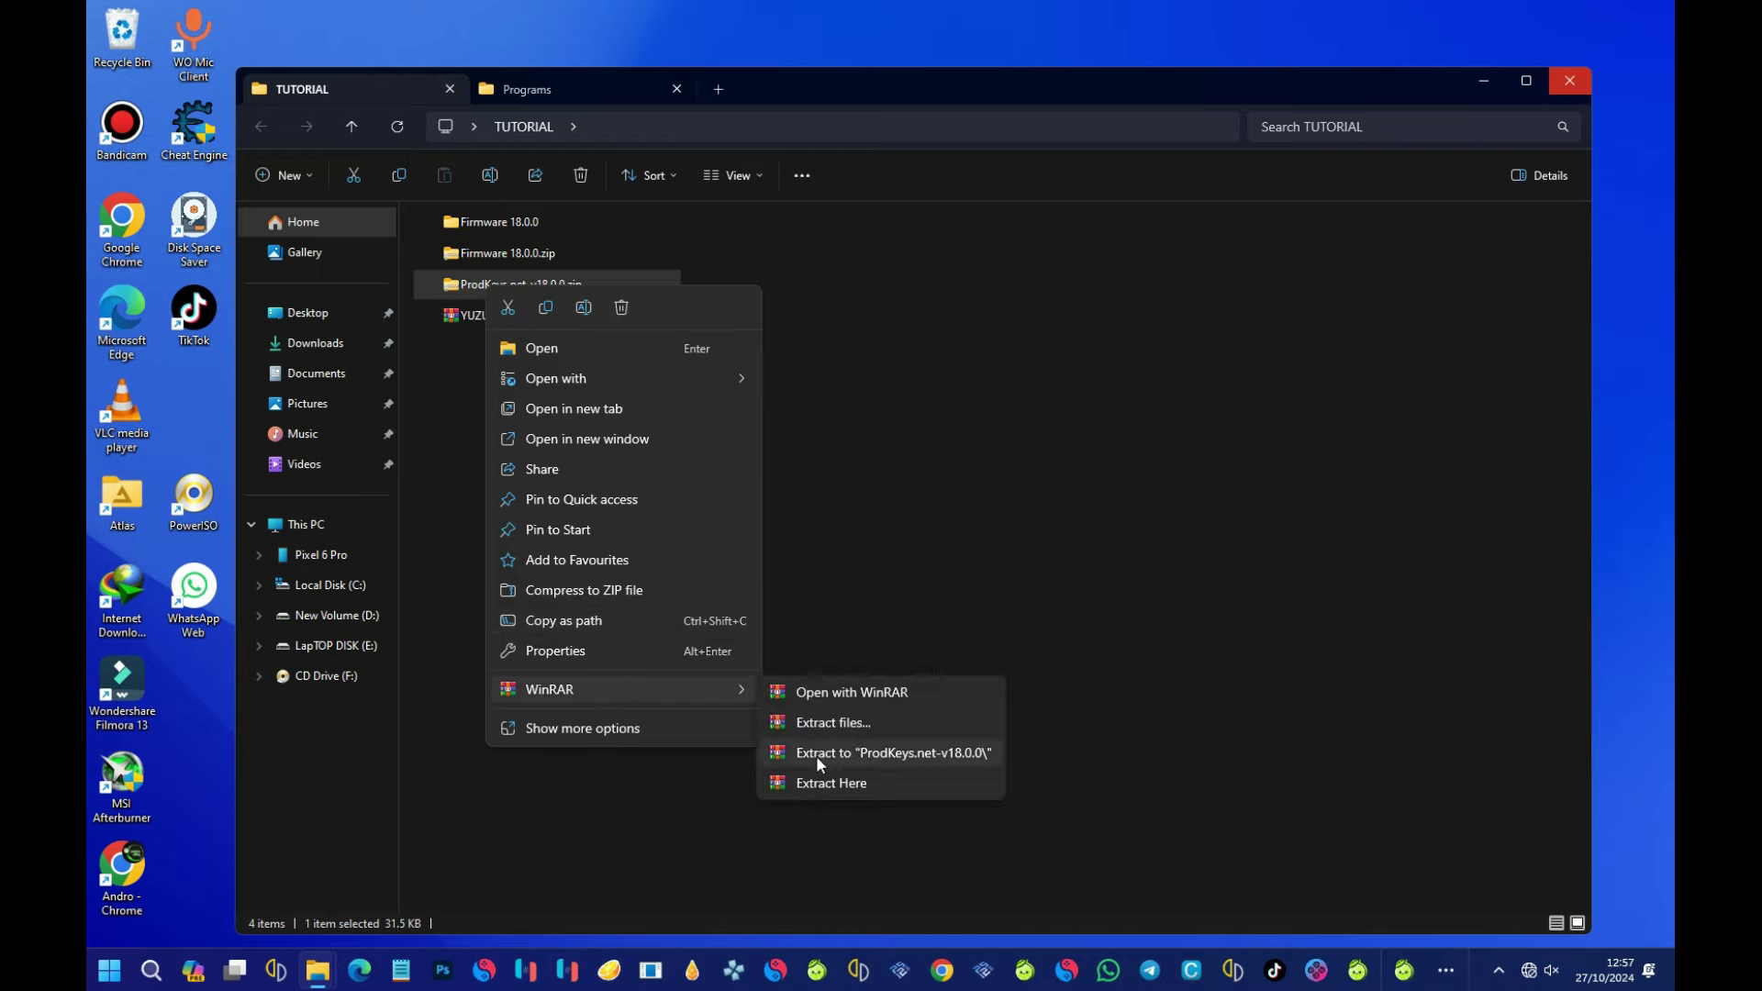
pyautogui.click(916, 756)
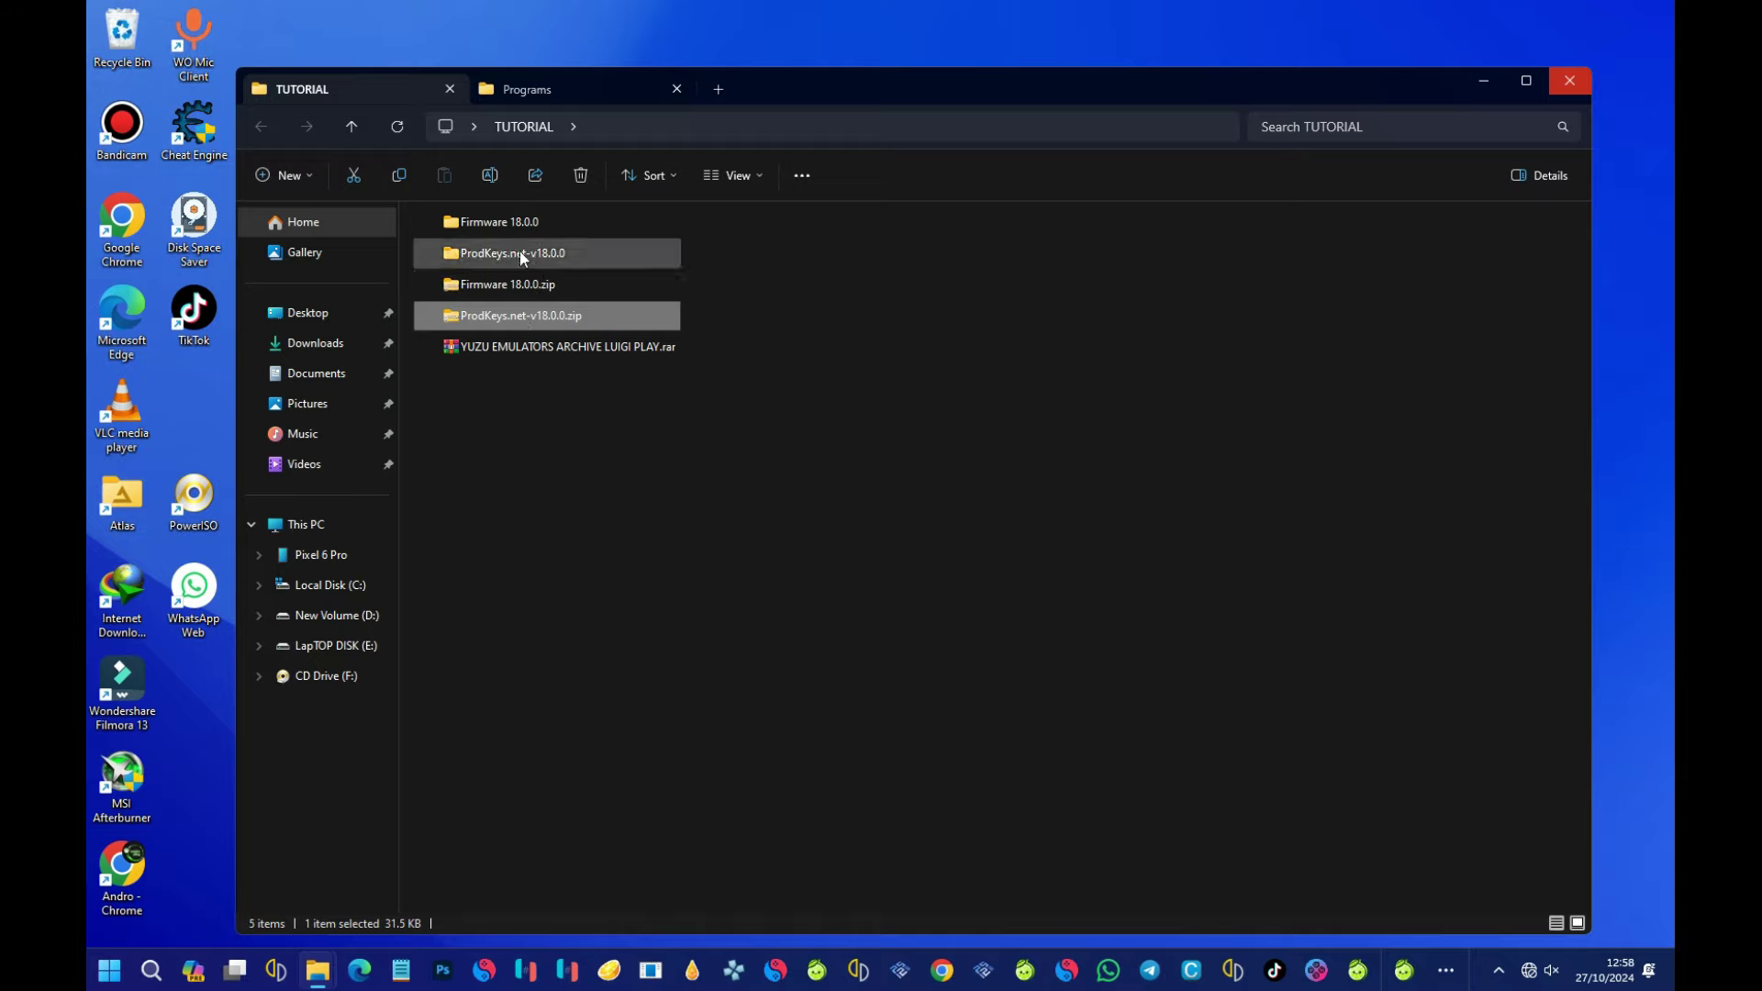
pyautogui.click(622, 415)
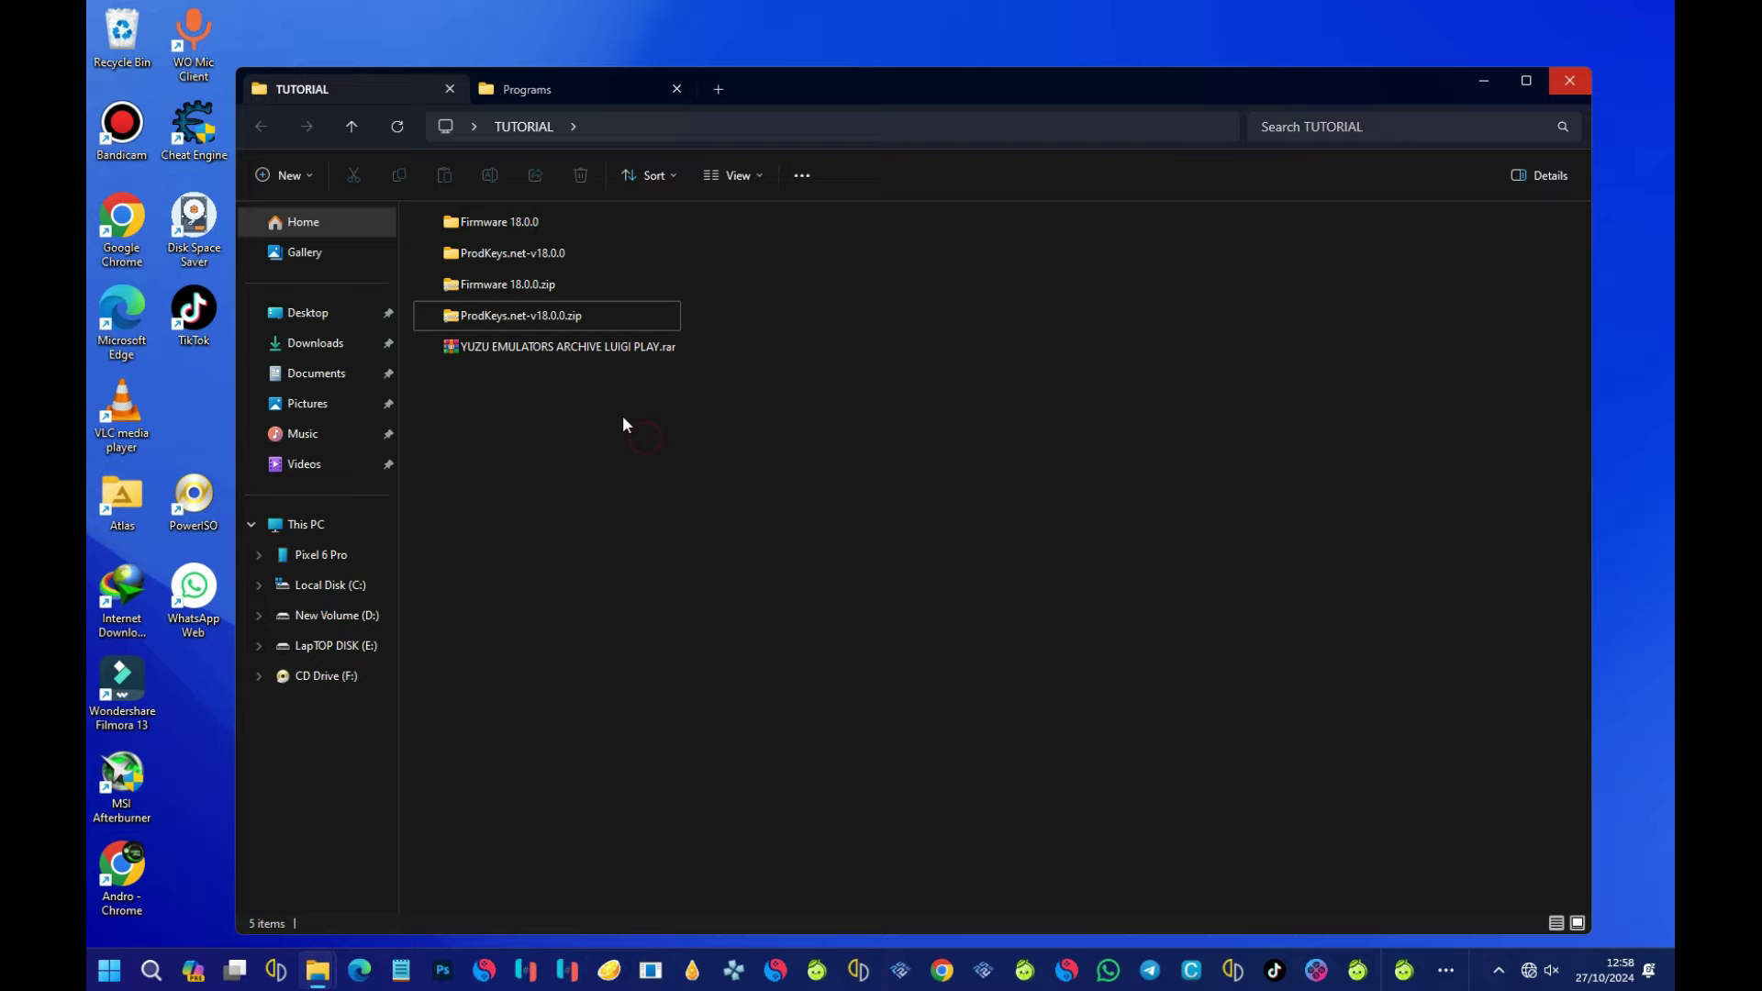
# - Extract YUZU EMULATORS ARCHIVE LUIGI PLAY.rar with WinRAR into its own named folder
pyautogui.click(554, 346)
pyautogui.rightClick(555, 347)
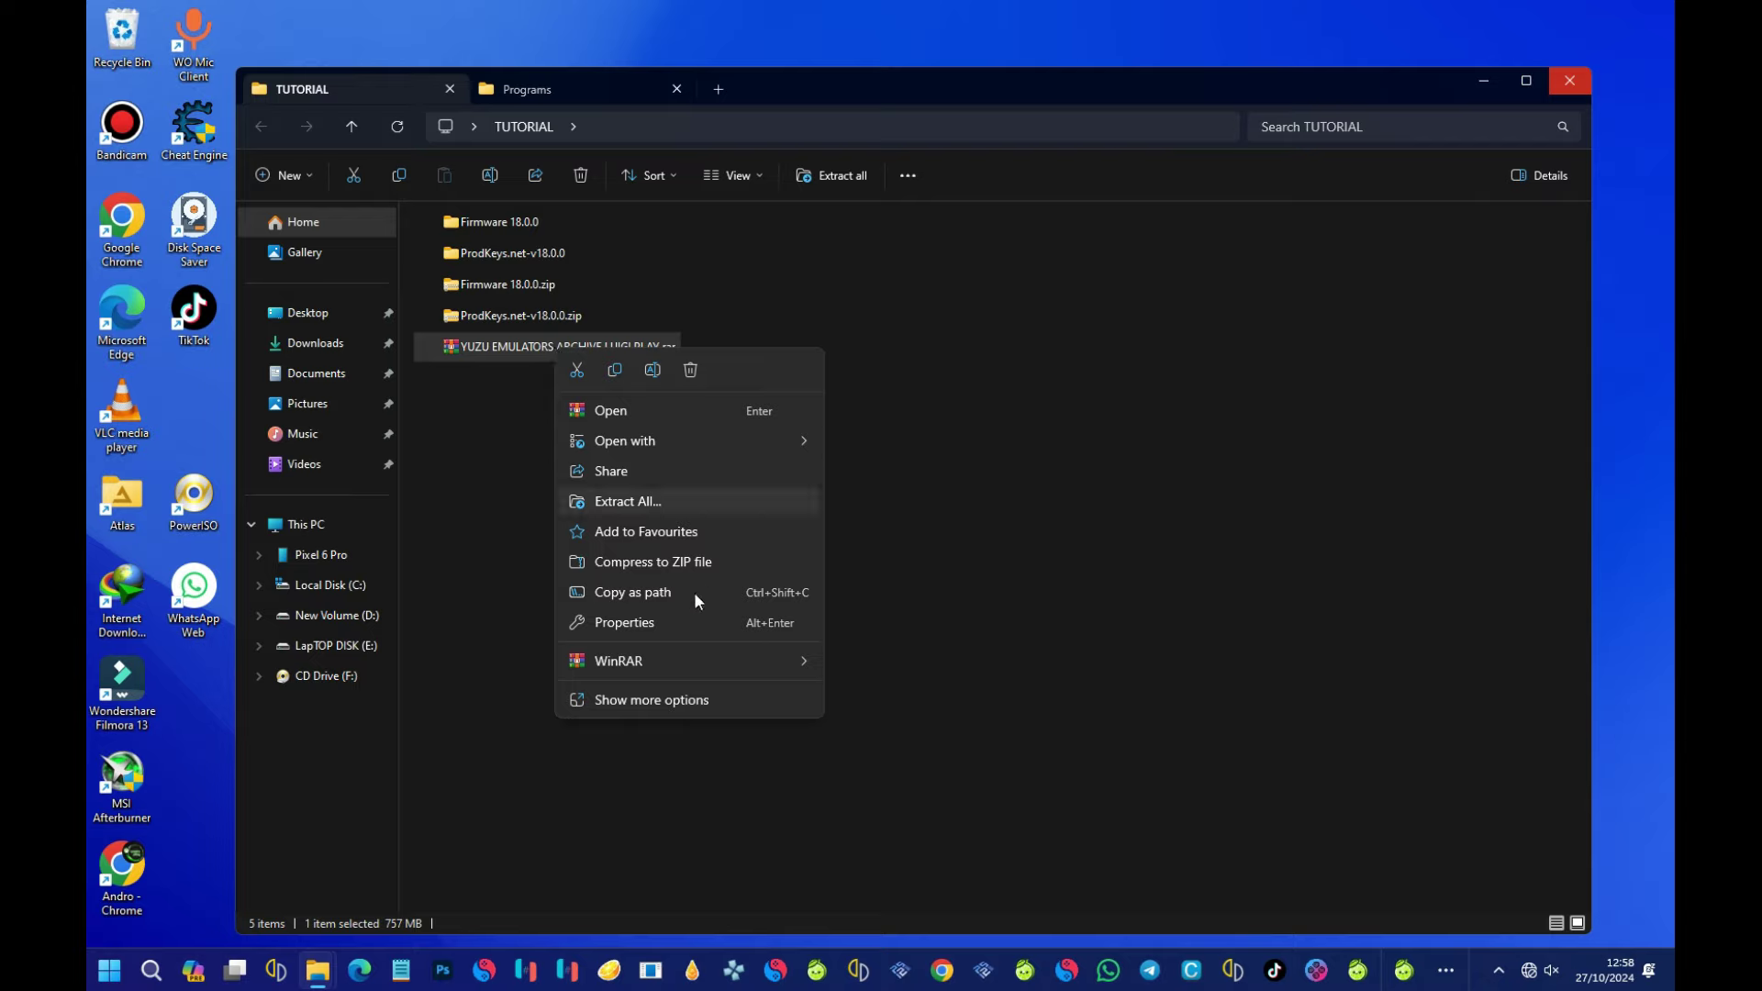
pyautogui.moveTo(675, 670)
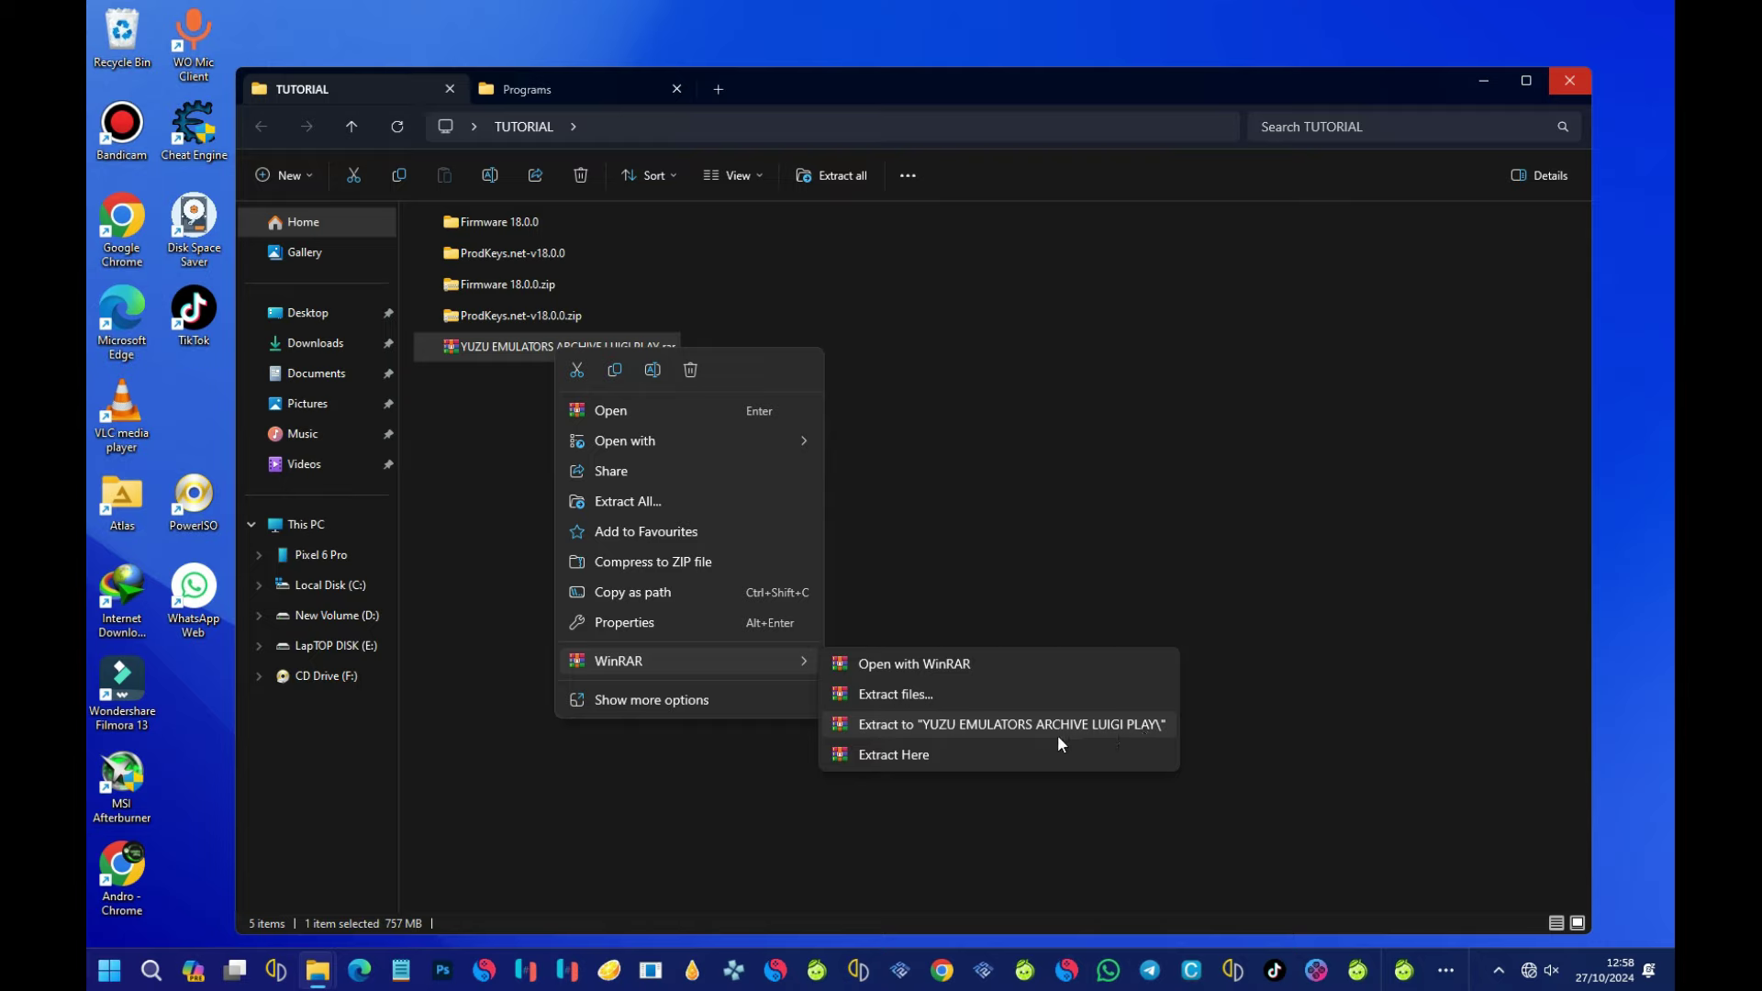
pyautogui.click(999, 721)
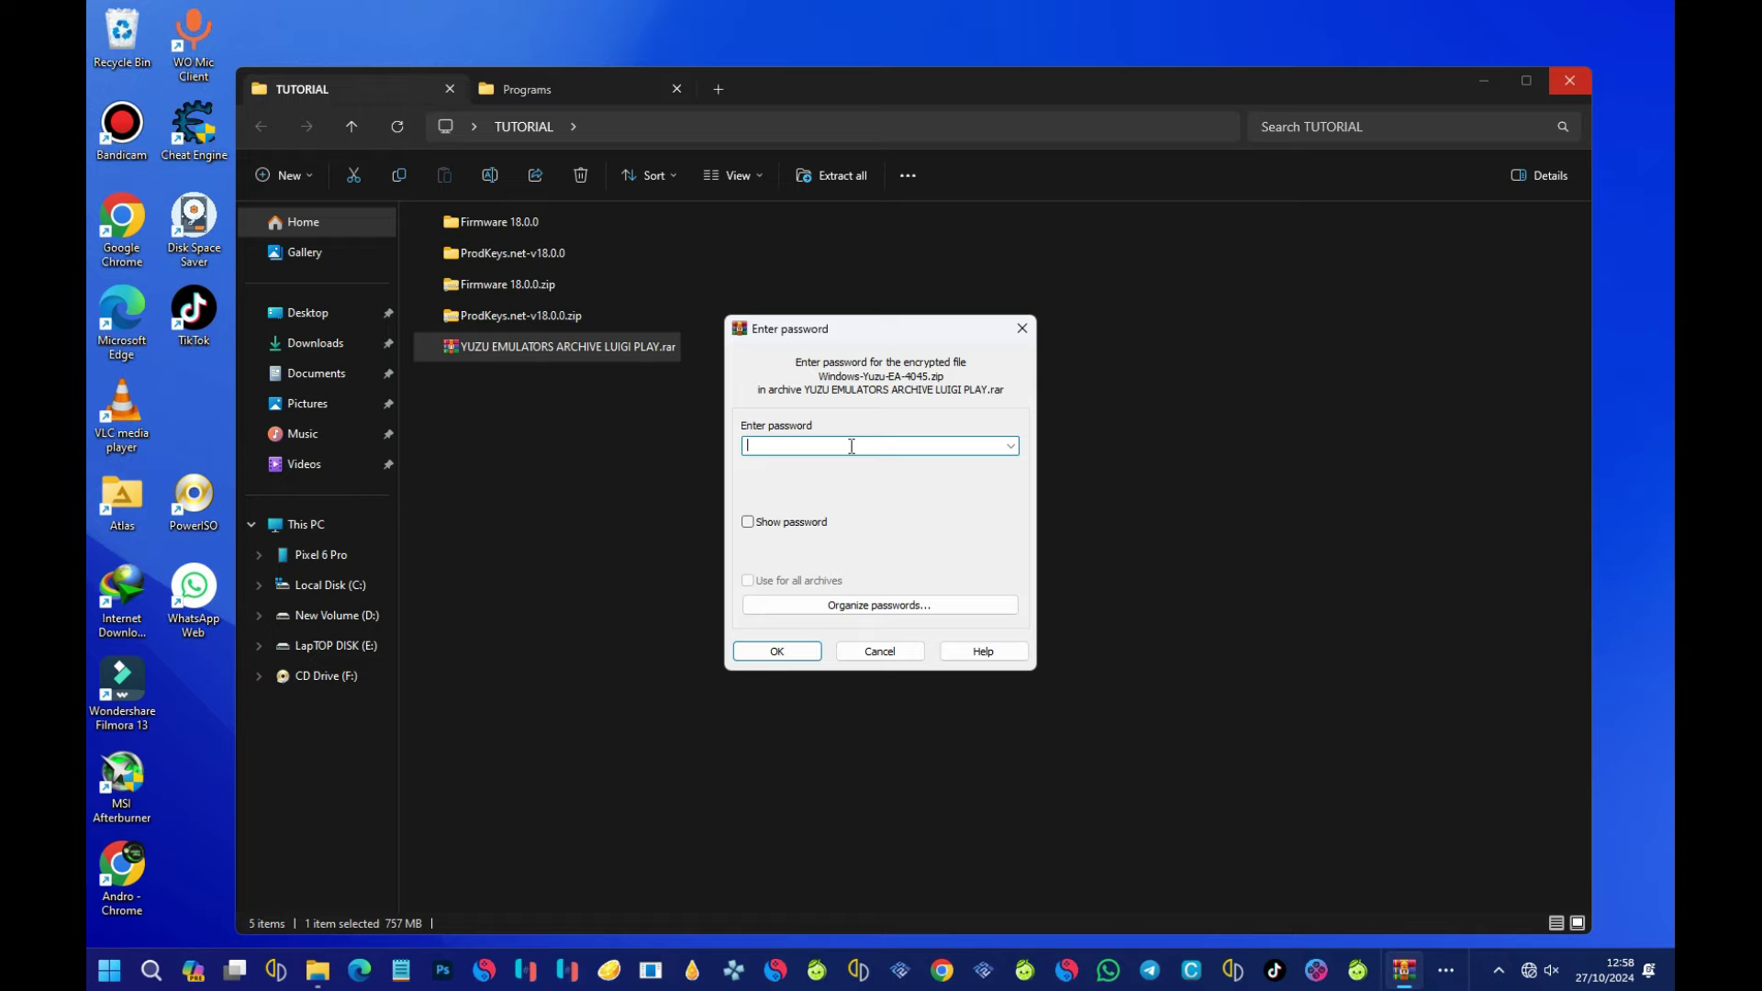
# - Type the archive password into WinRAR's Enter password dialog
pyautogui.write('LU')
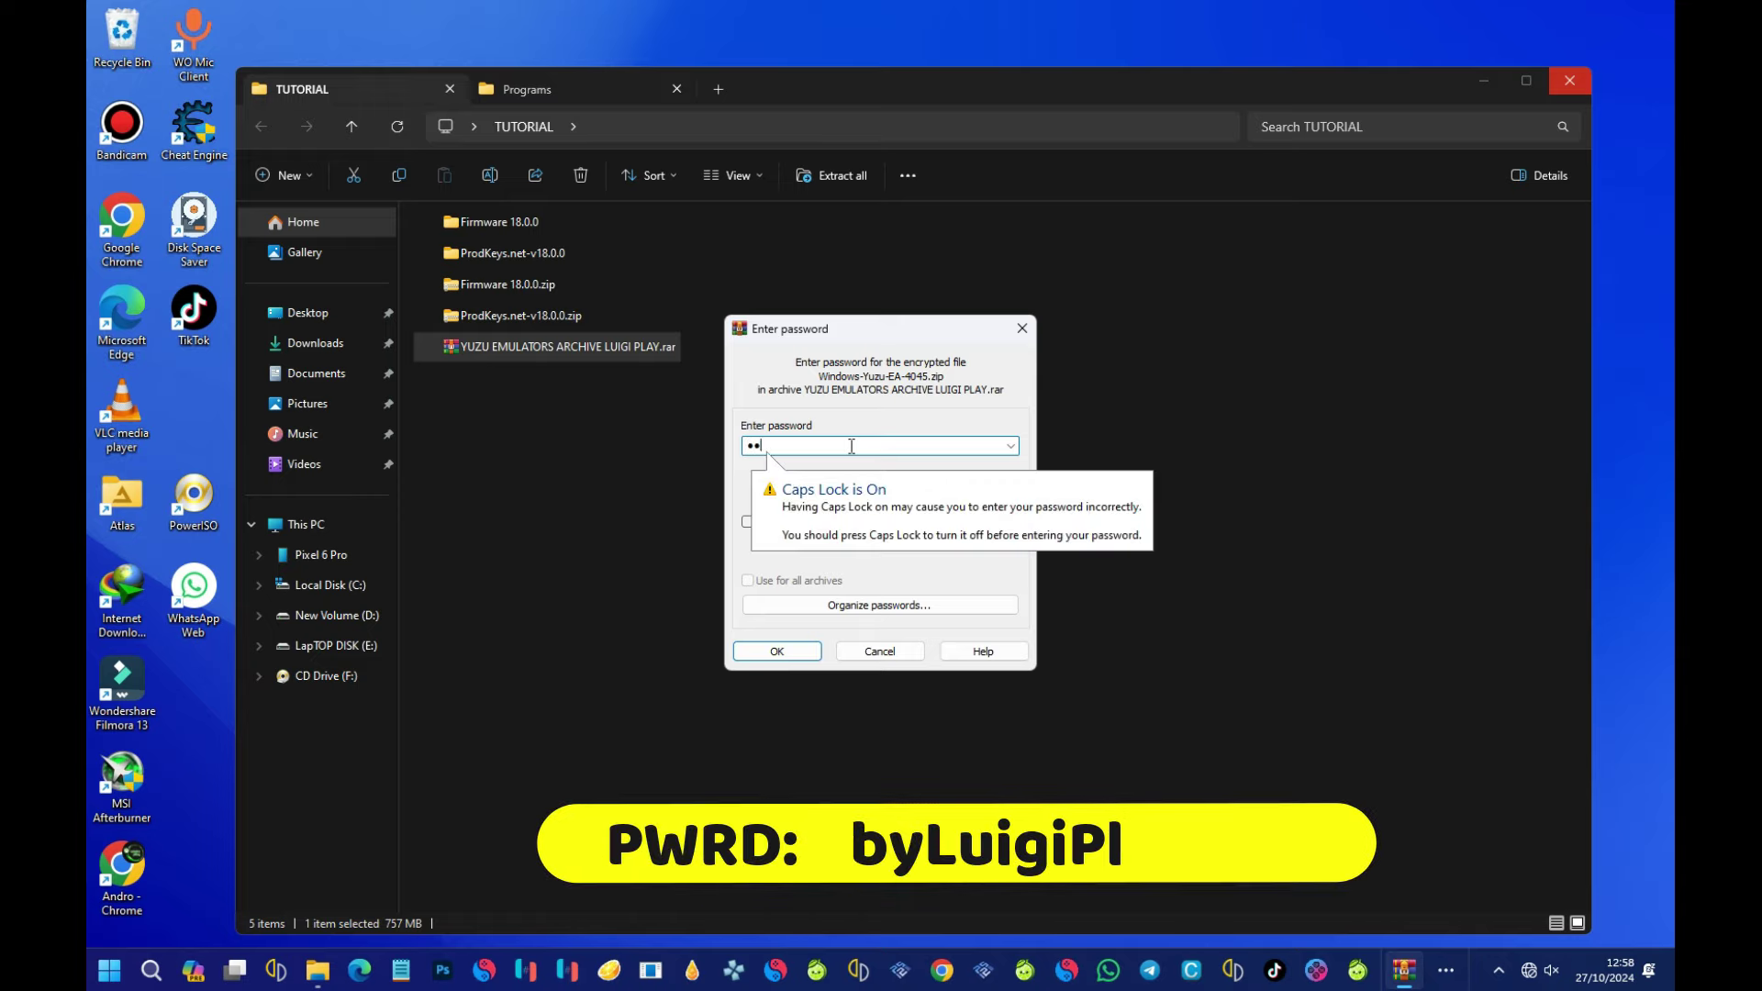
pyautogui.write('L')
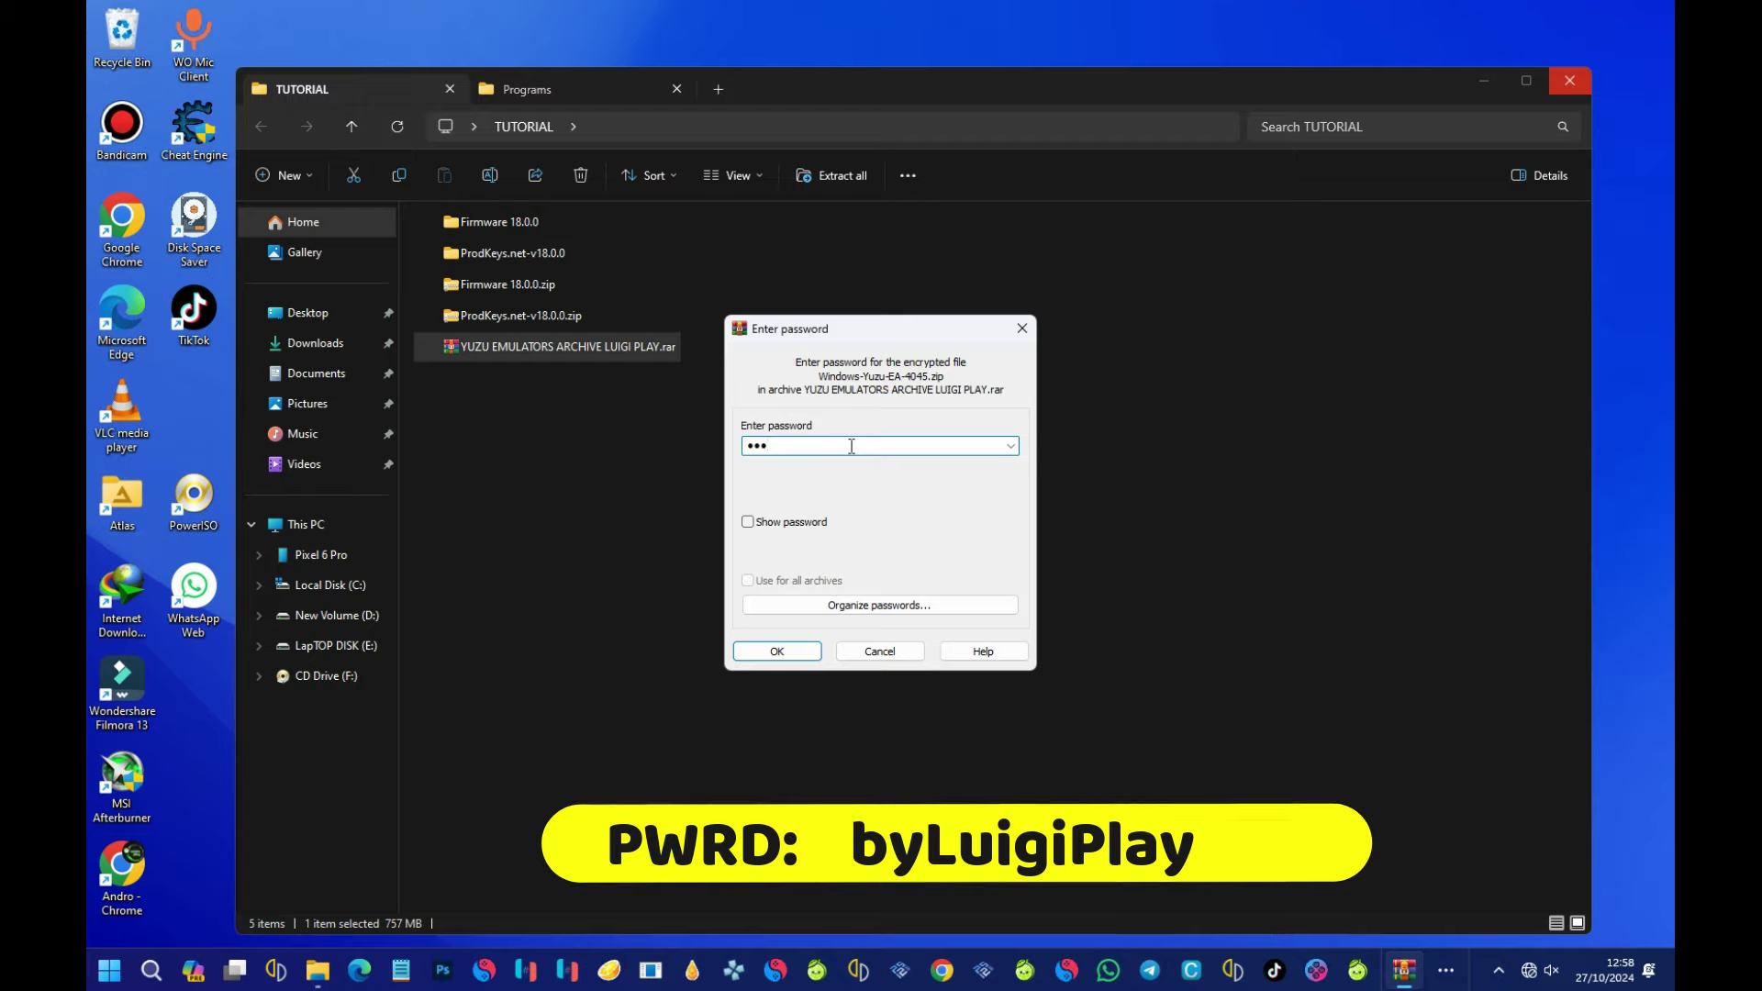
pyautogui.write('uigi')
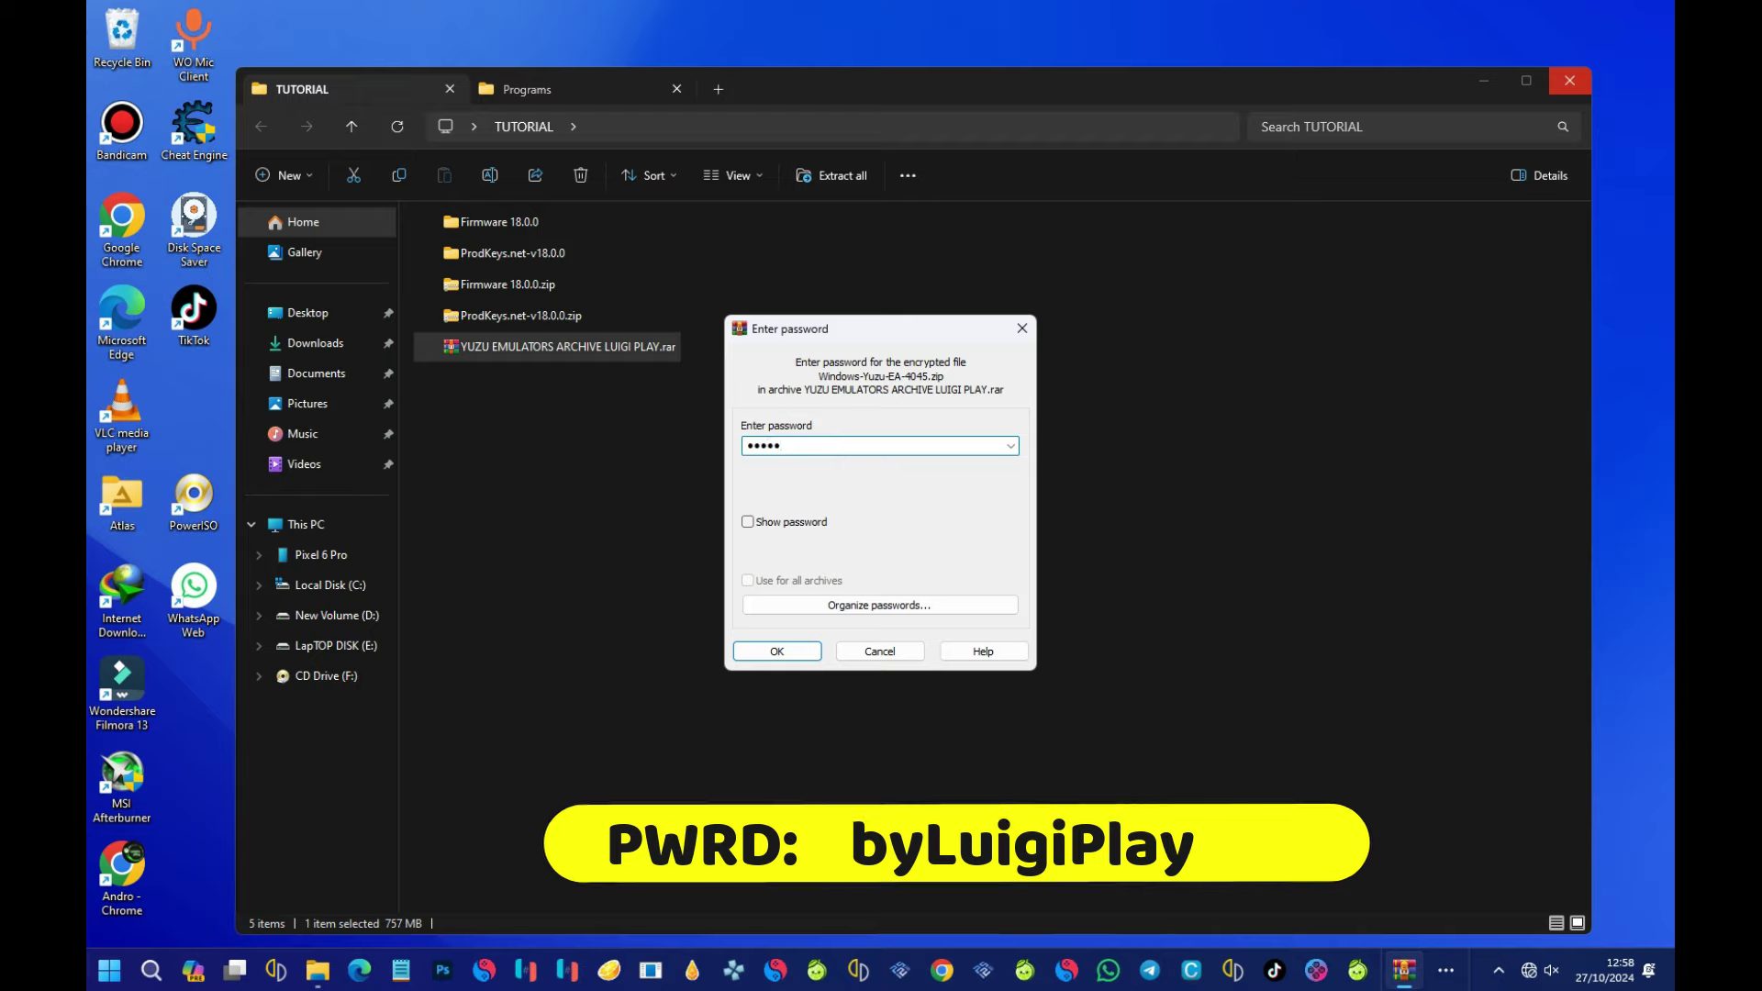
pyautogui.press('capslock')
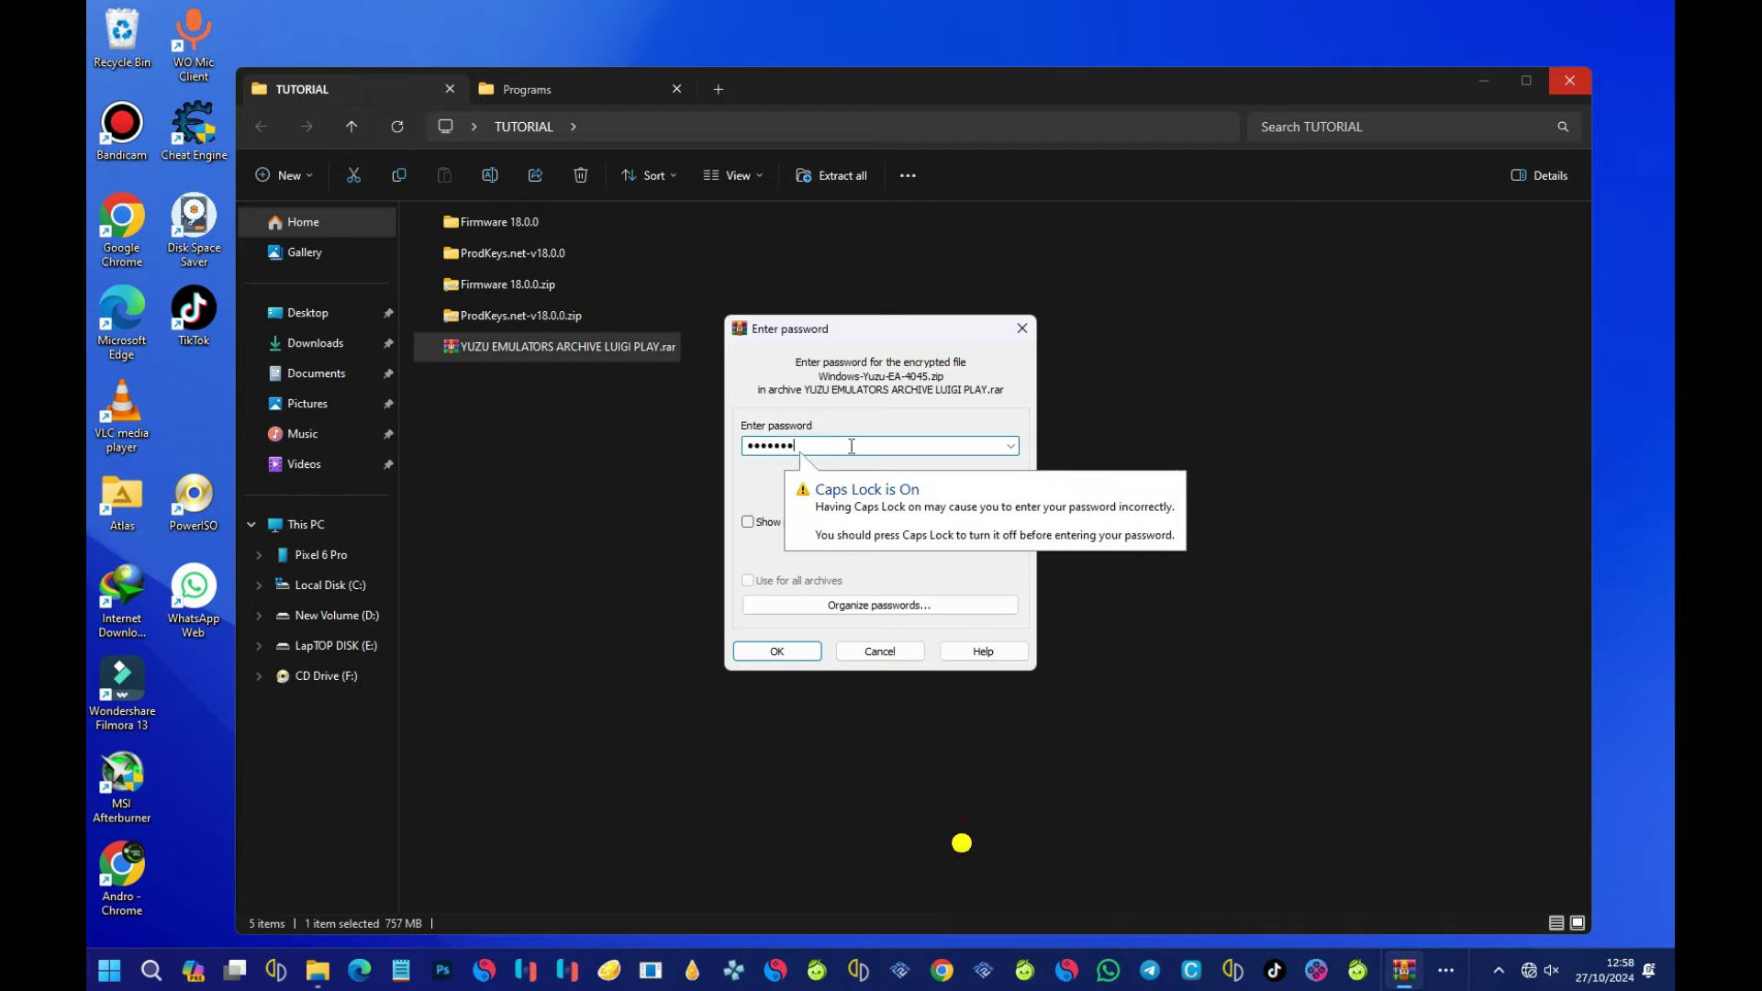
pyautogui.write('P')
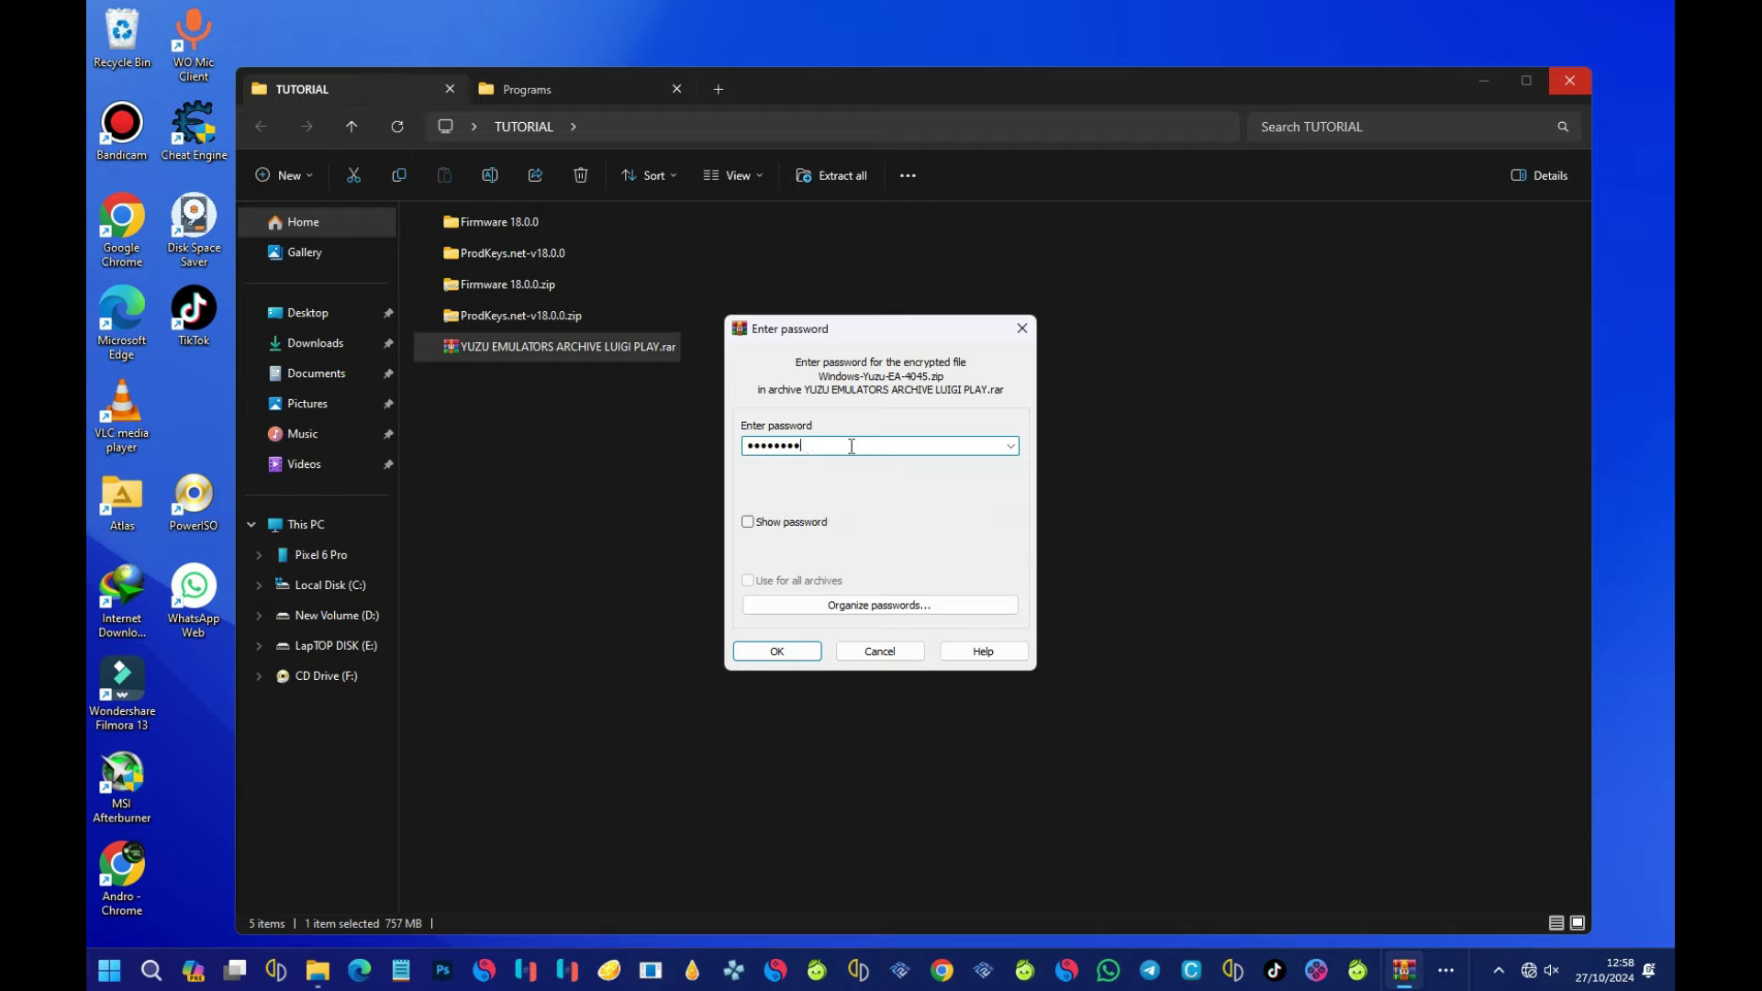
pyautogui.write('LAY')
# - Confirm the password, open the extracted folder, and select Windows-Yuzu-EA-4156.zip among eight zips
pyautogui.click(778, 651)
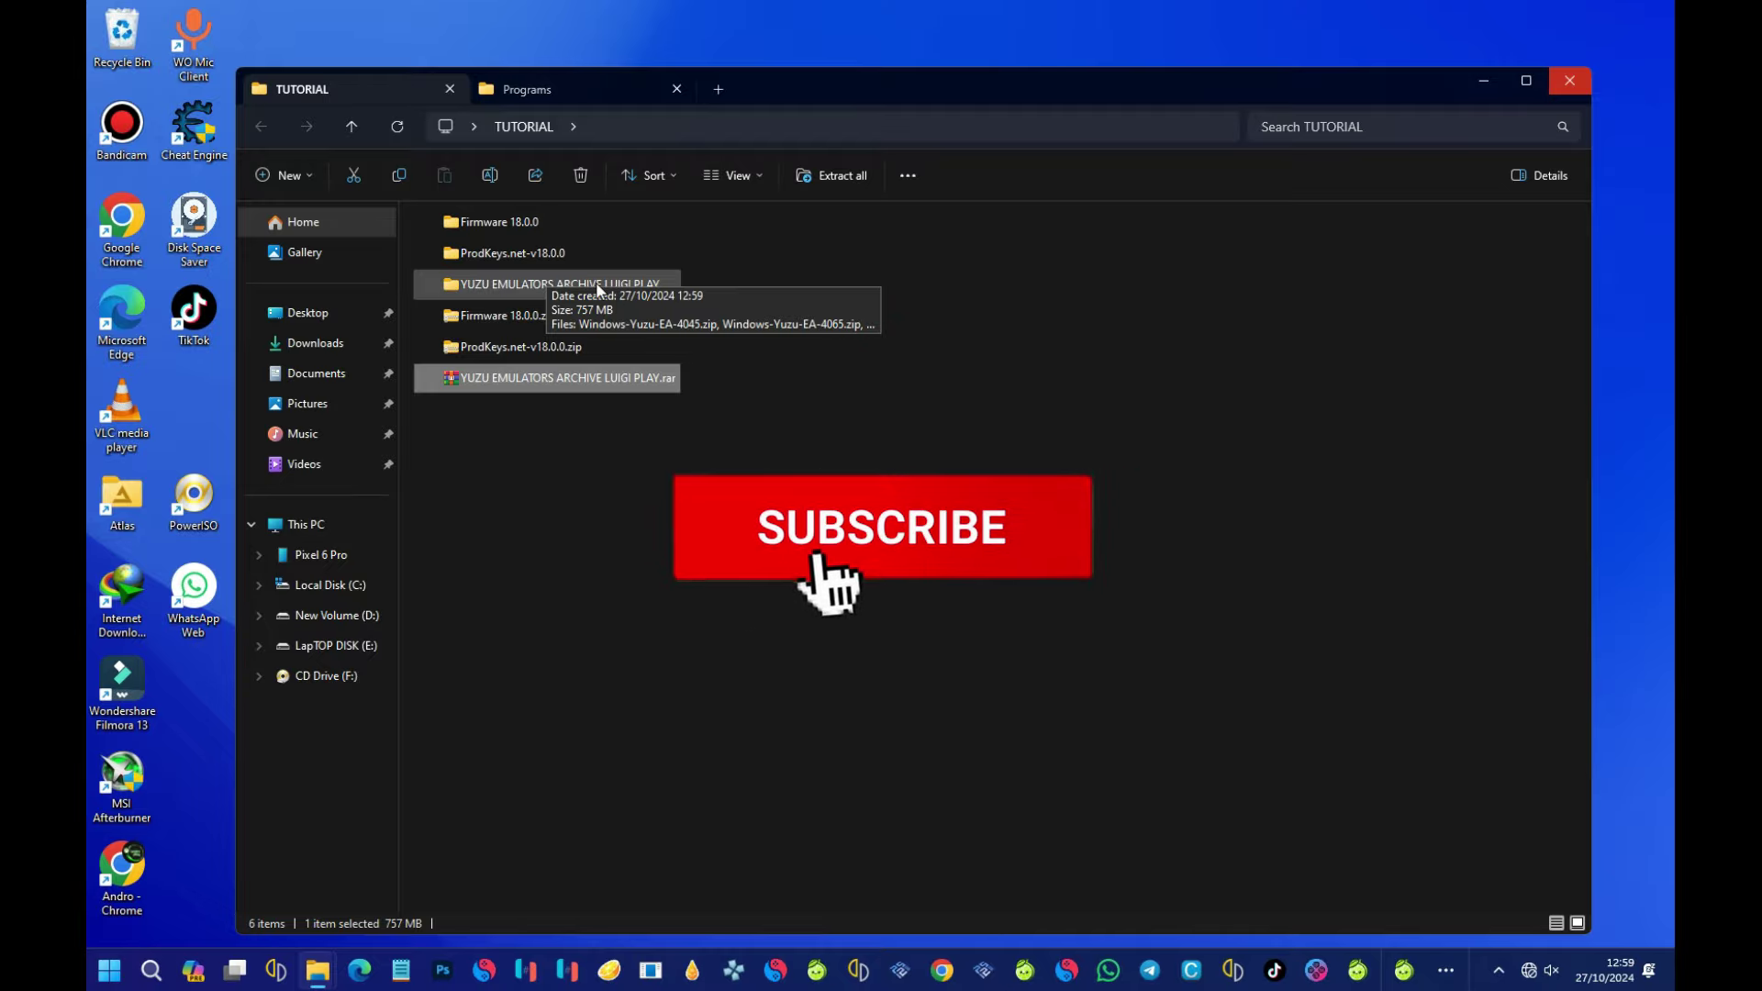
pyautogui.doubleClick(597, 286)
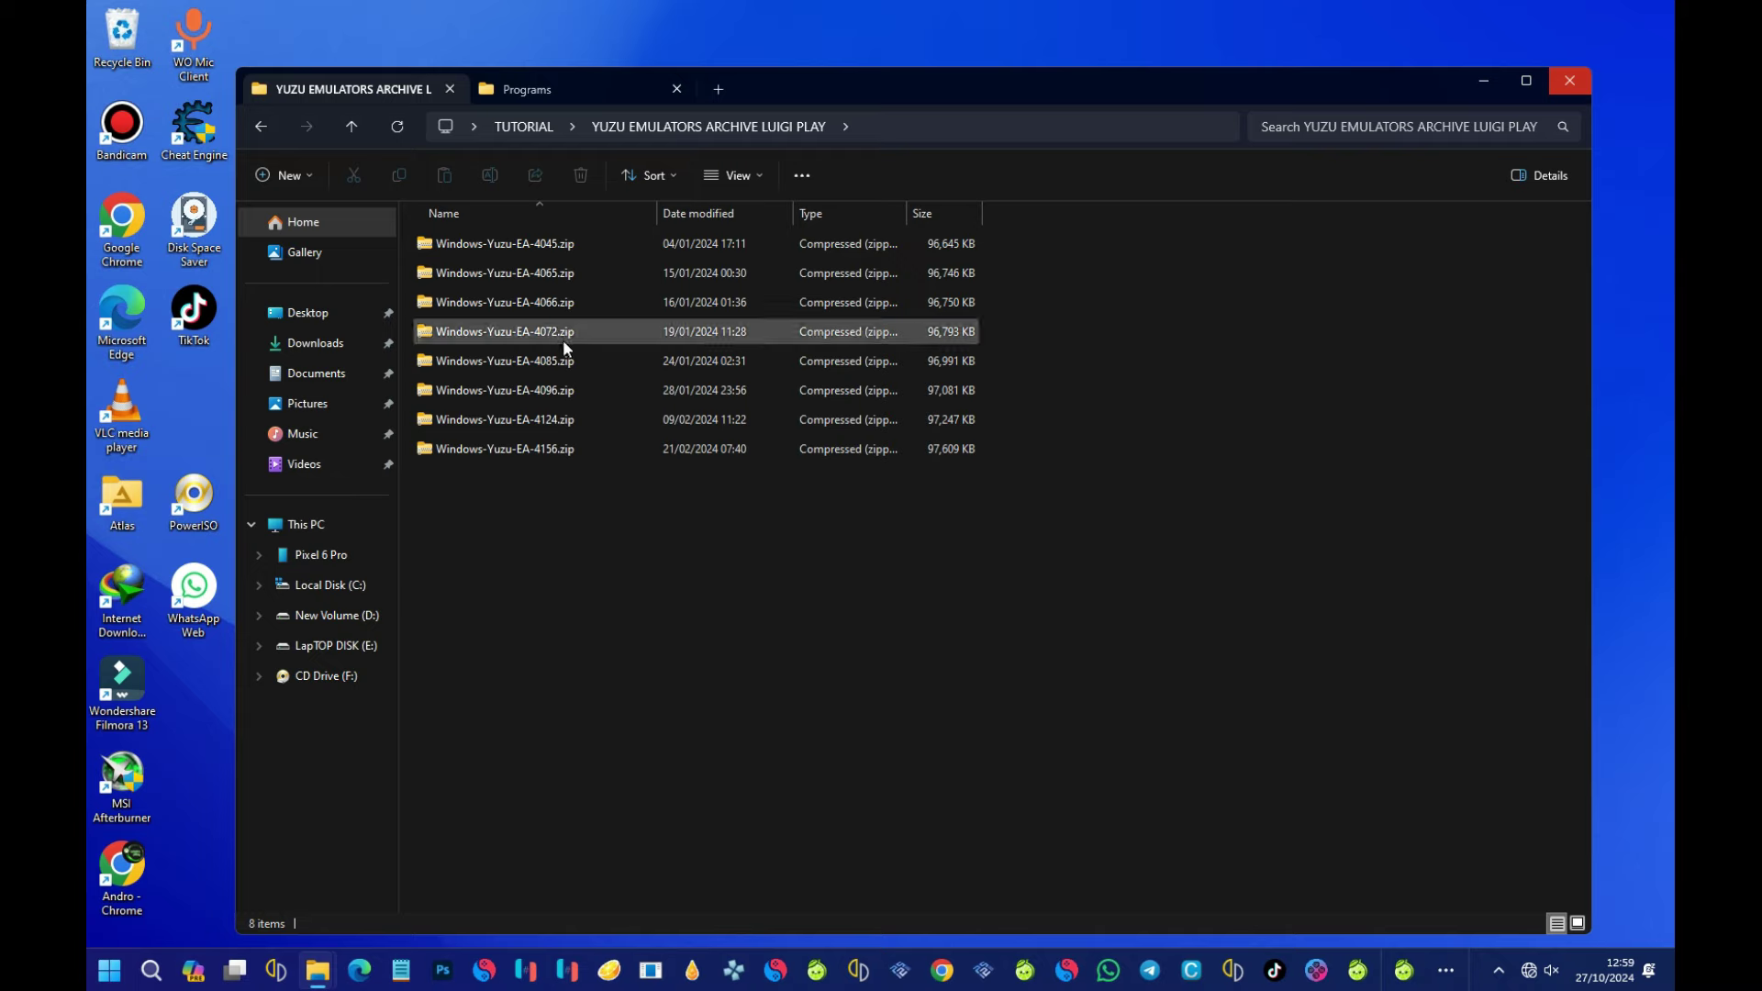
pyautogui.moveTo(536, 507); pyautogui.dragTo(555, 257)
pyautogui.click(599, 485)
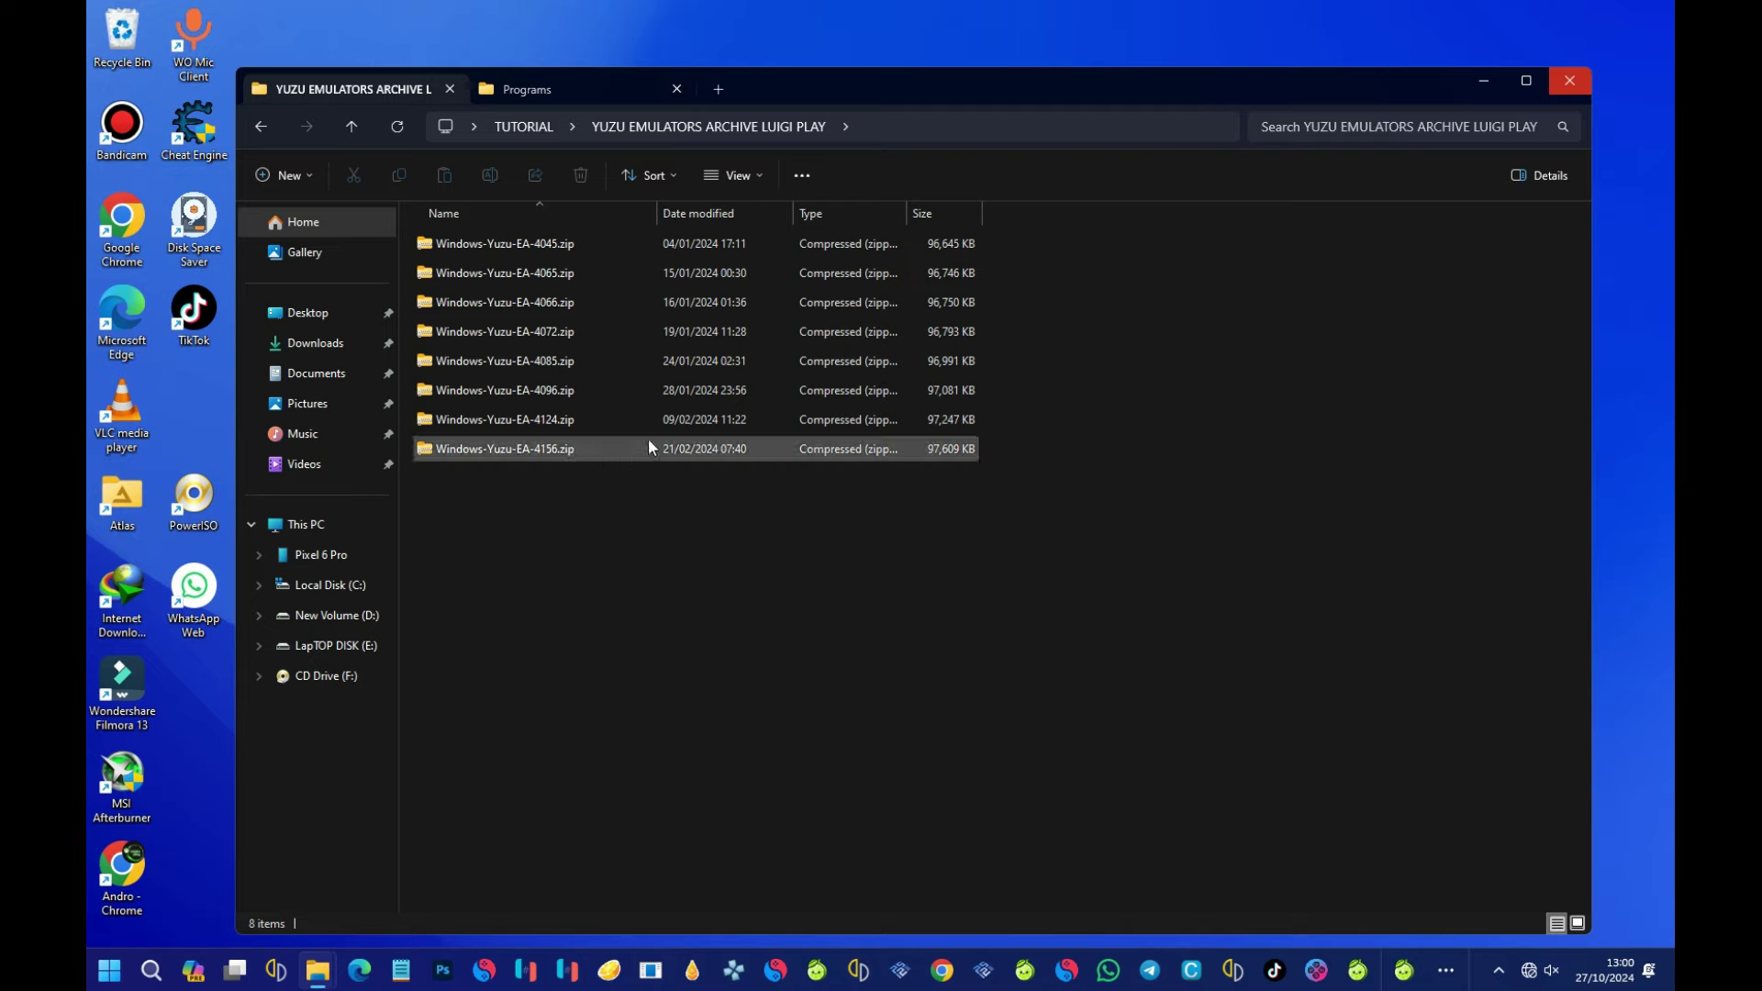
pyautogui.click(523, 450)
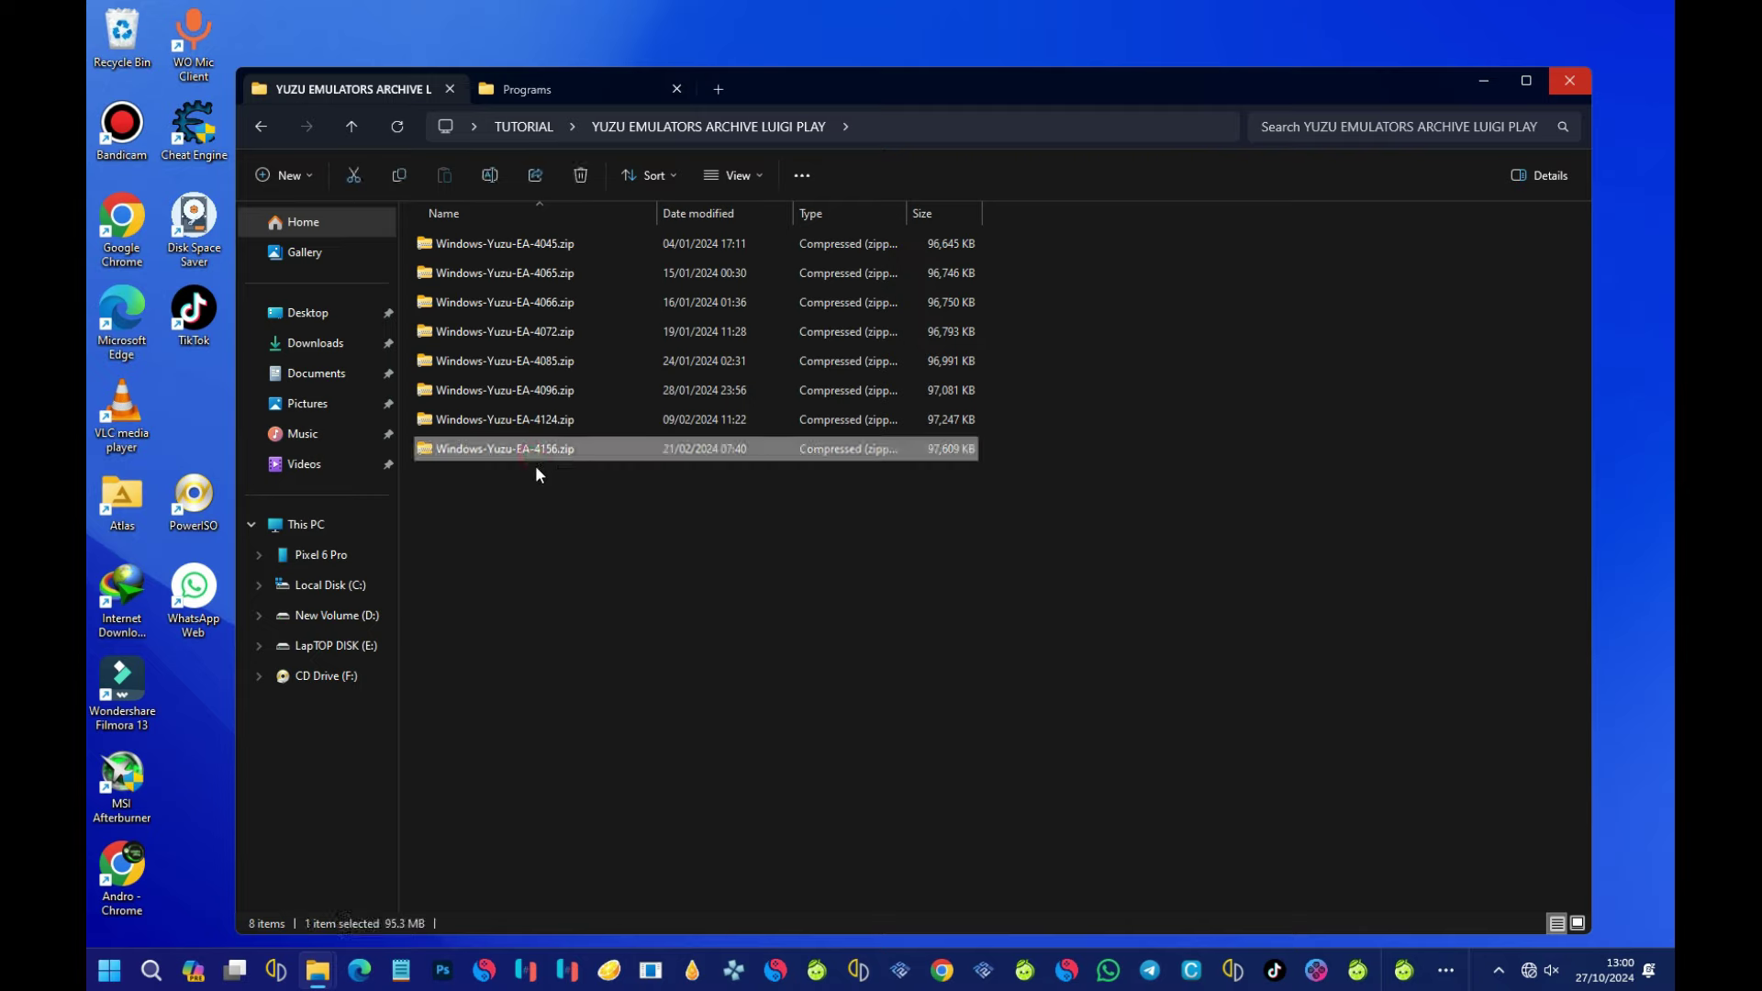
# - Extract Windows-Yuzu-EA-4156.zip with WinRAR into a Windows-Yuzu-EA-4156 folder
pyautogui.rightClick(582, 446)
pyautogui.click(708, 762)
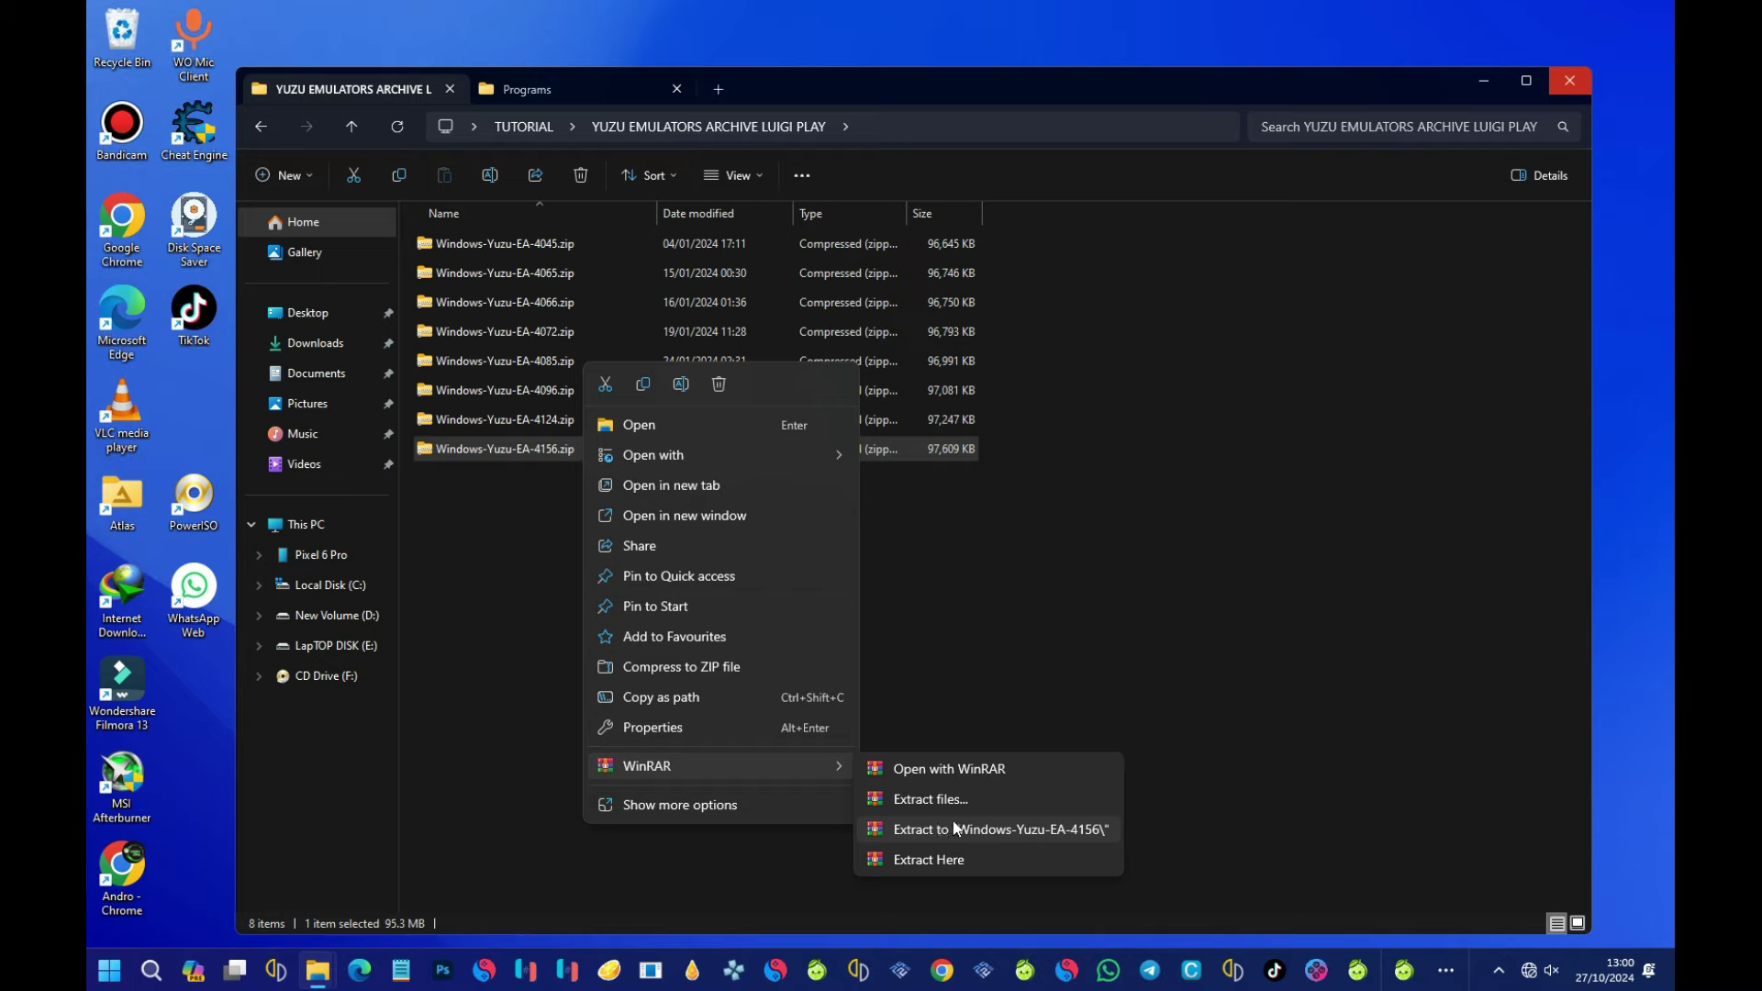
pyautogui.click(1037, 830)
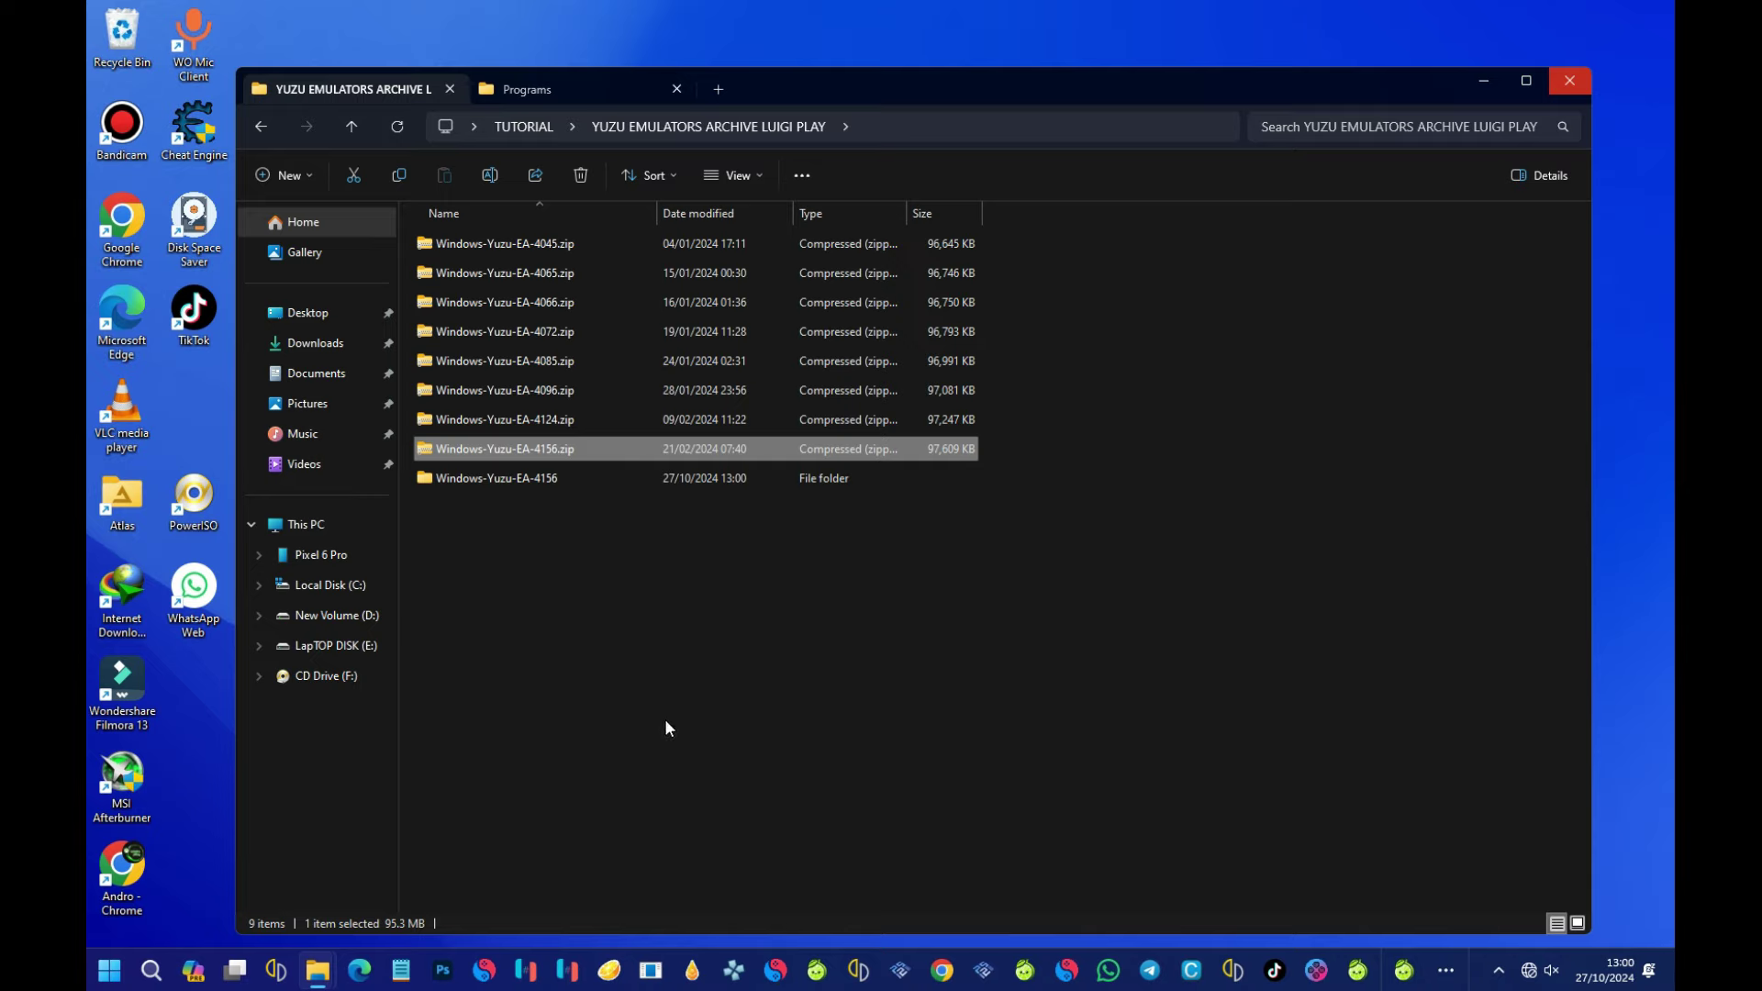
# - Open Windows-Yuzu-EA-4156 > yuzu-windows-msvc-early-access and launch yuzu.exe
pyautogui.click(546, 478)
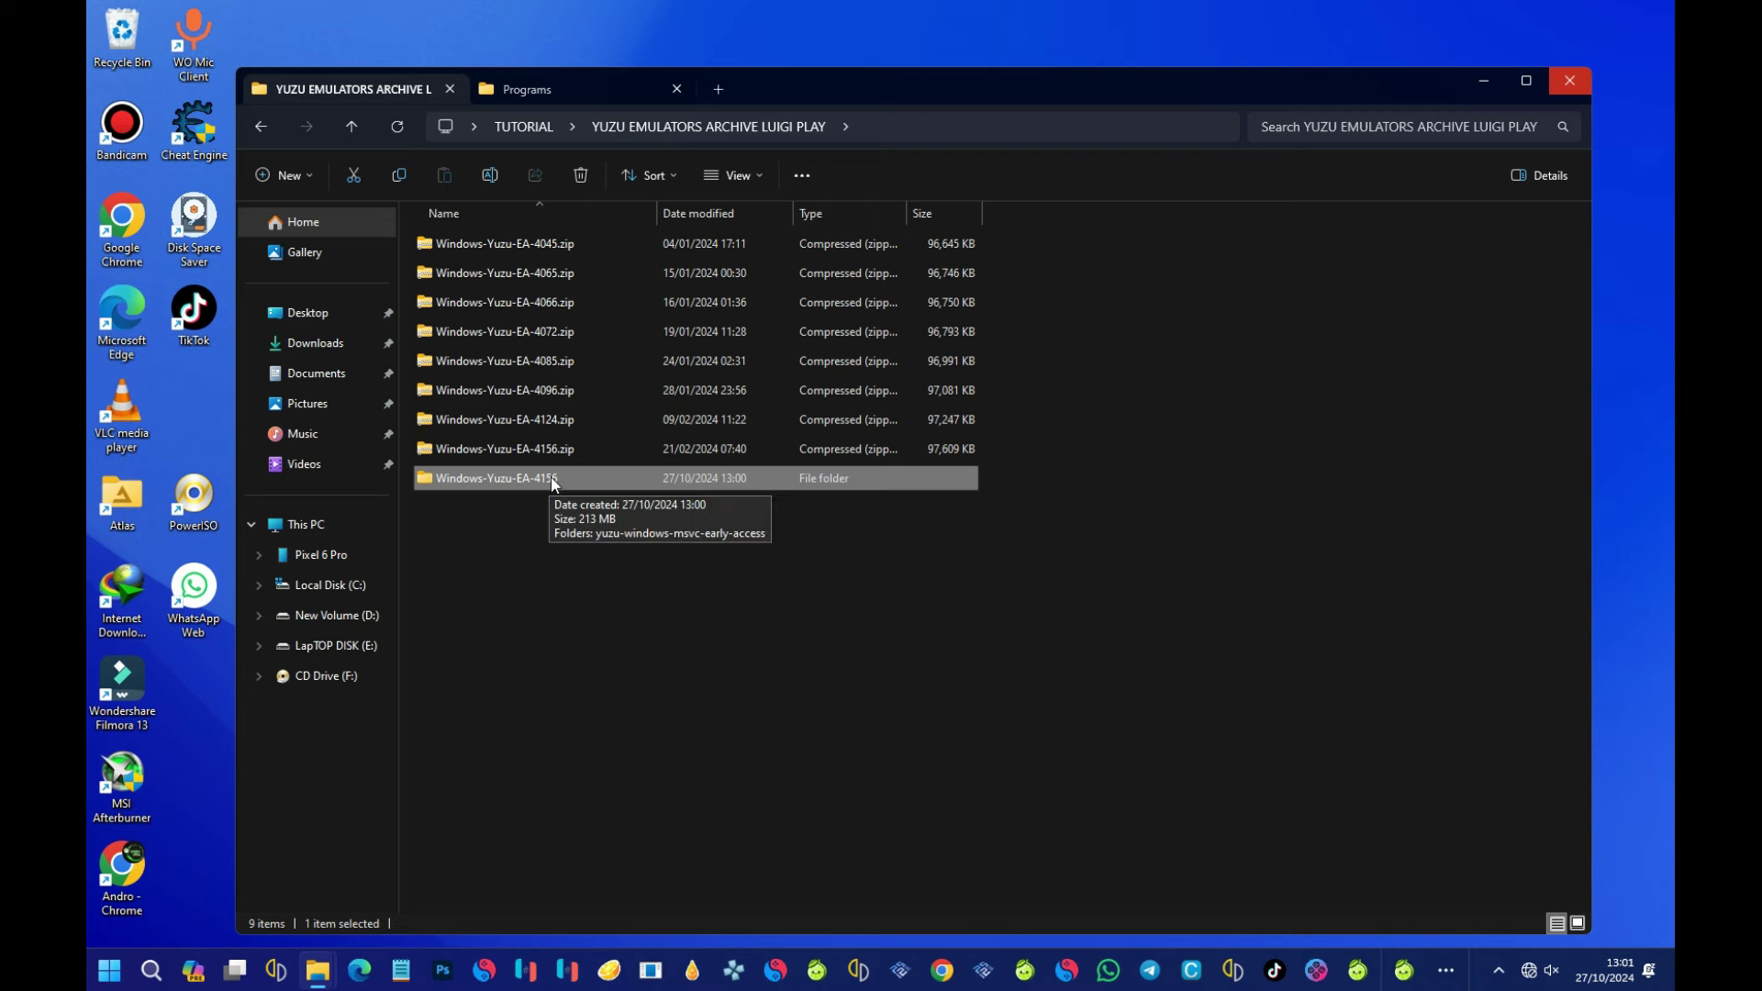
pyautogui.doubleClick(554, 480)
pyautogui.doubleClick(543, 245)
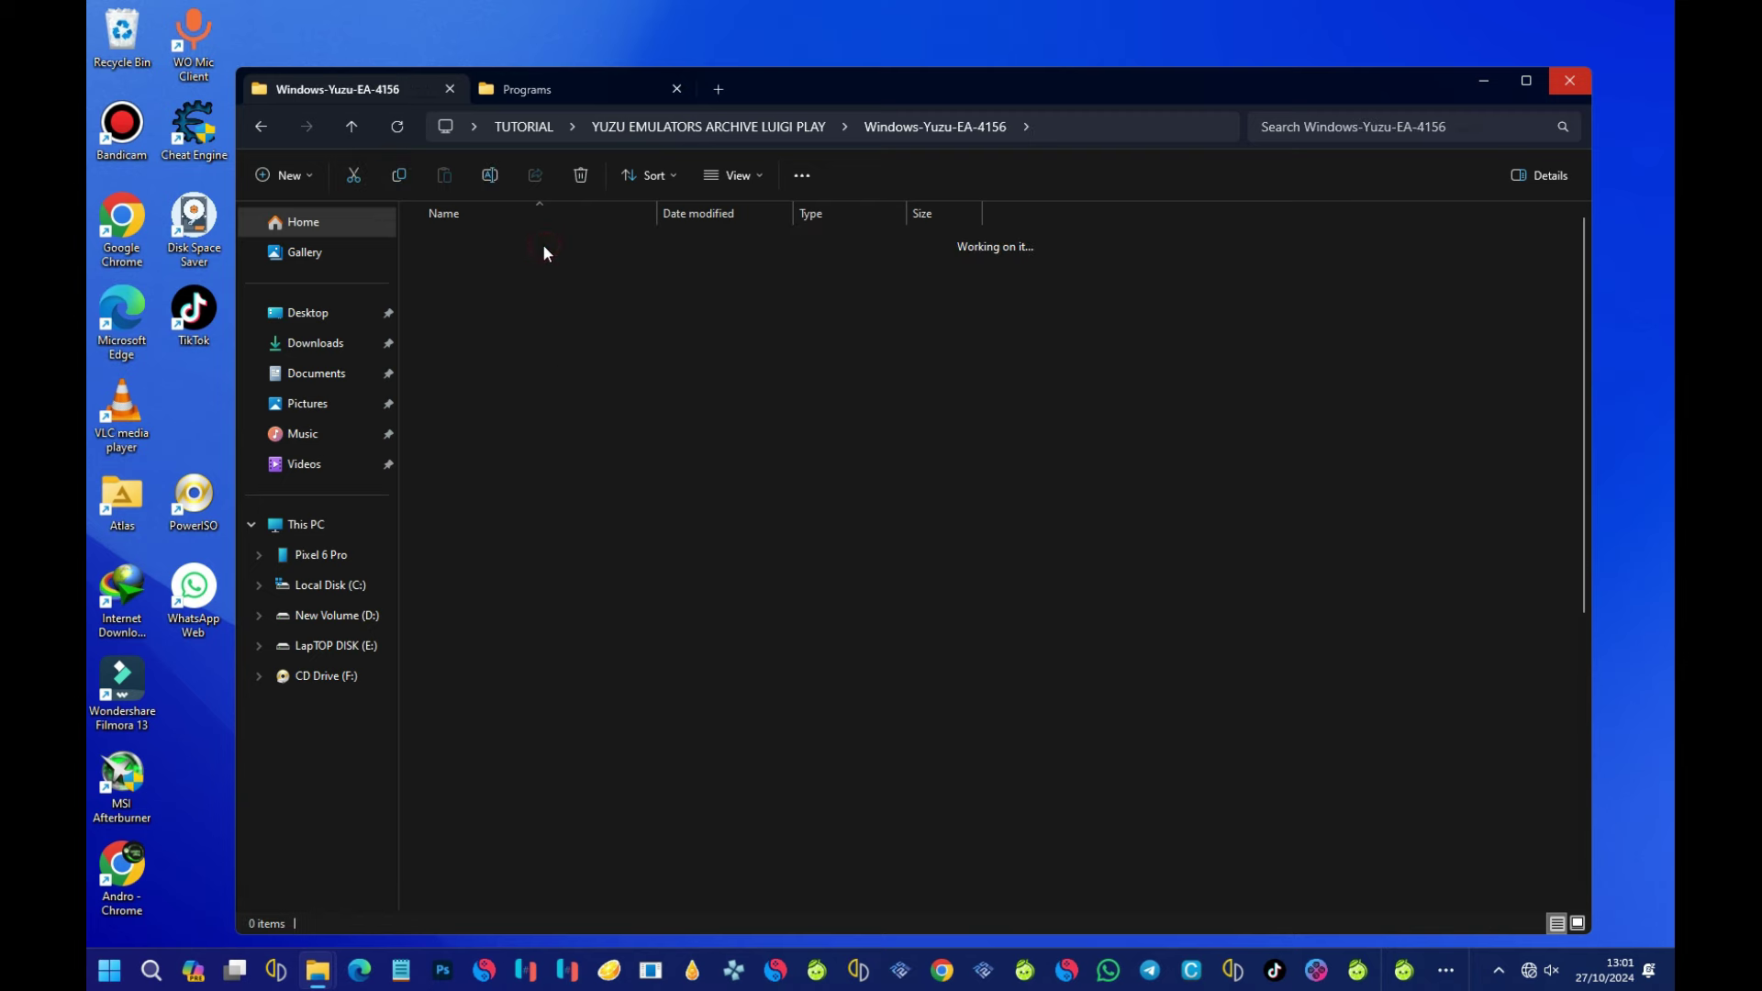
pyautogui.scroll(-5, 597, 626)
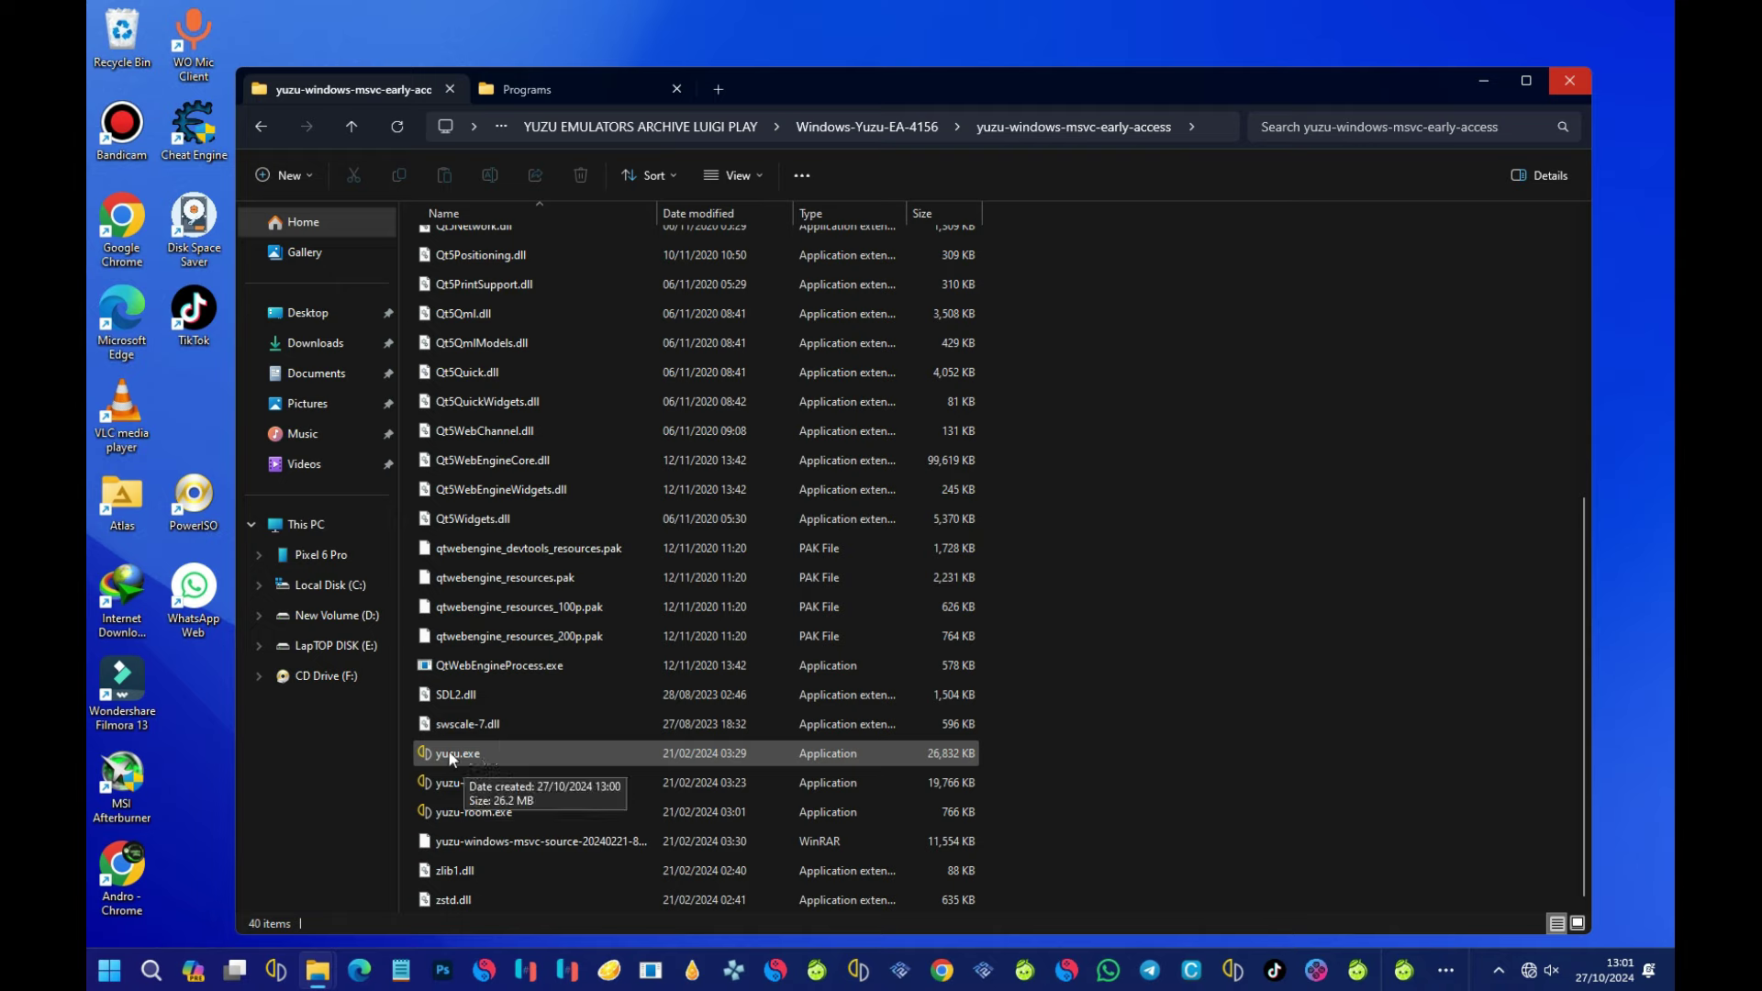
pyautogui.doubleClick(451, 755)
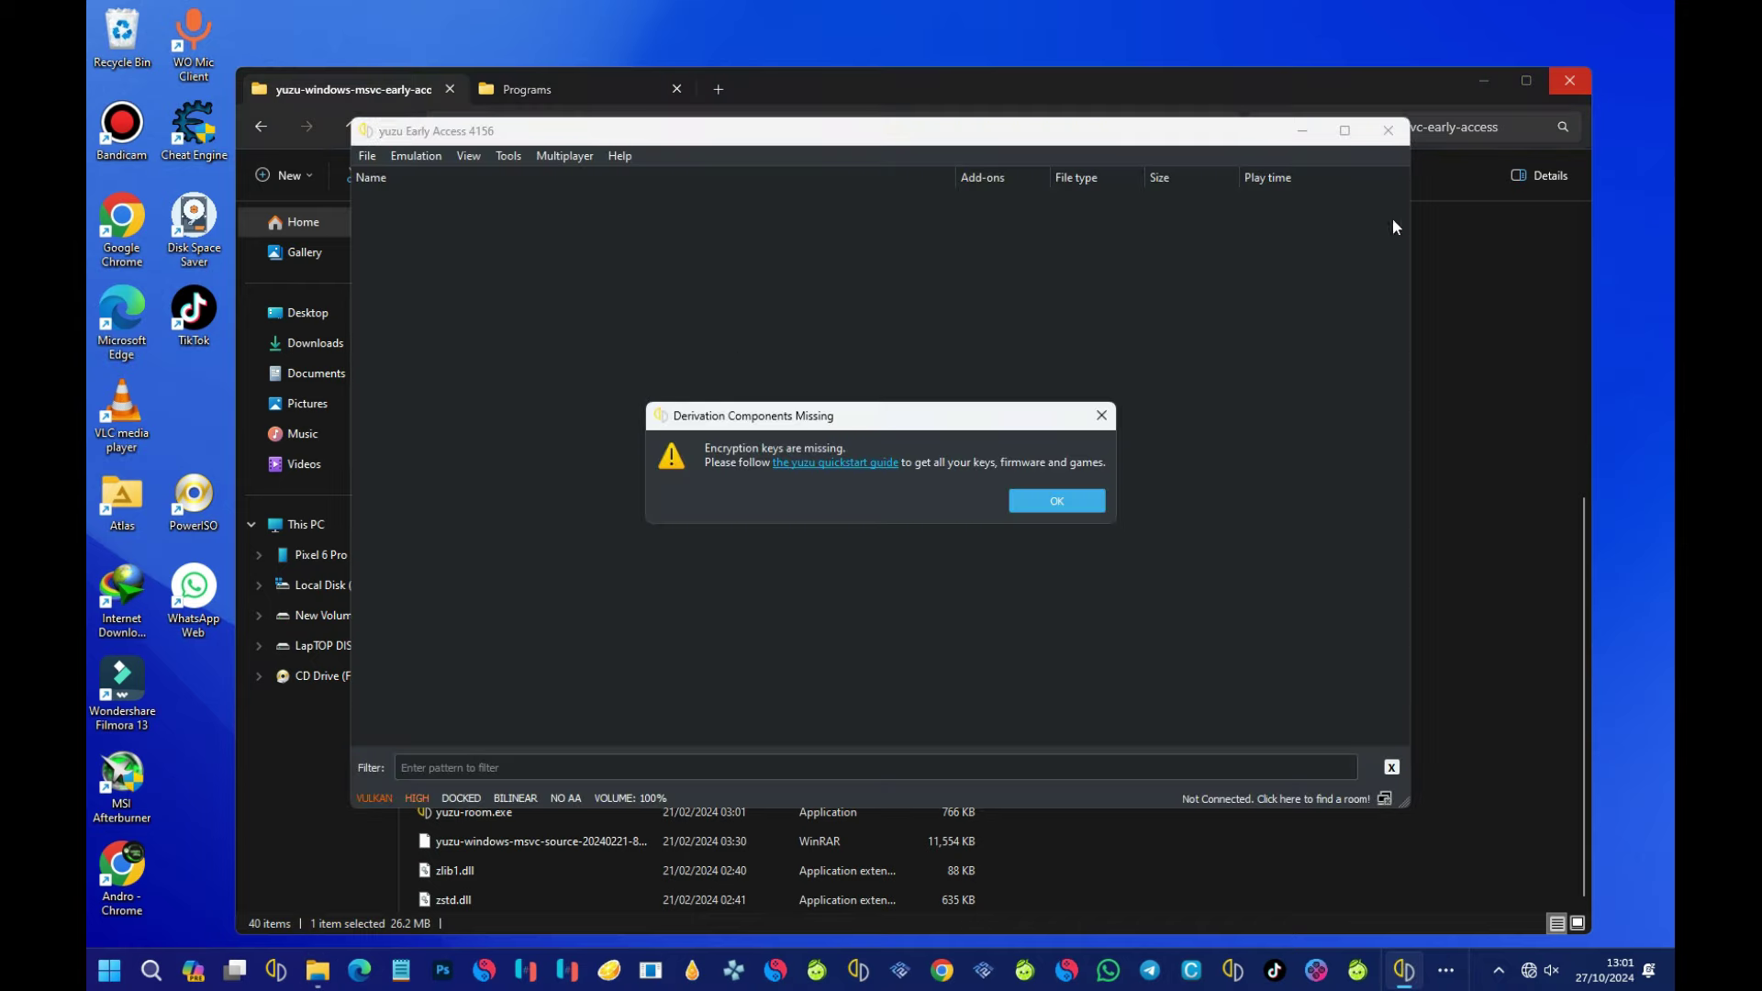
# - Close both Explorer windows, dismiss yuzu's missing-keys warning, and decline telemetry
pyautogui.click(1569, 80)
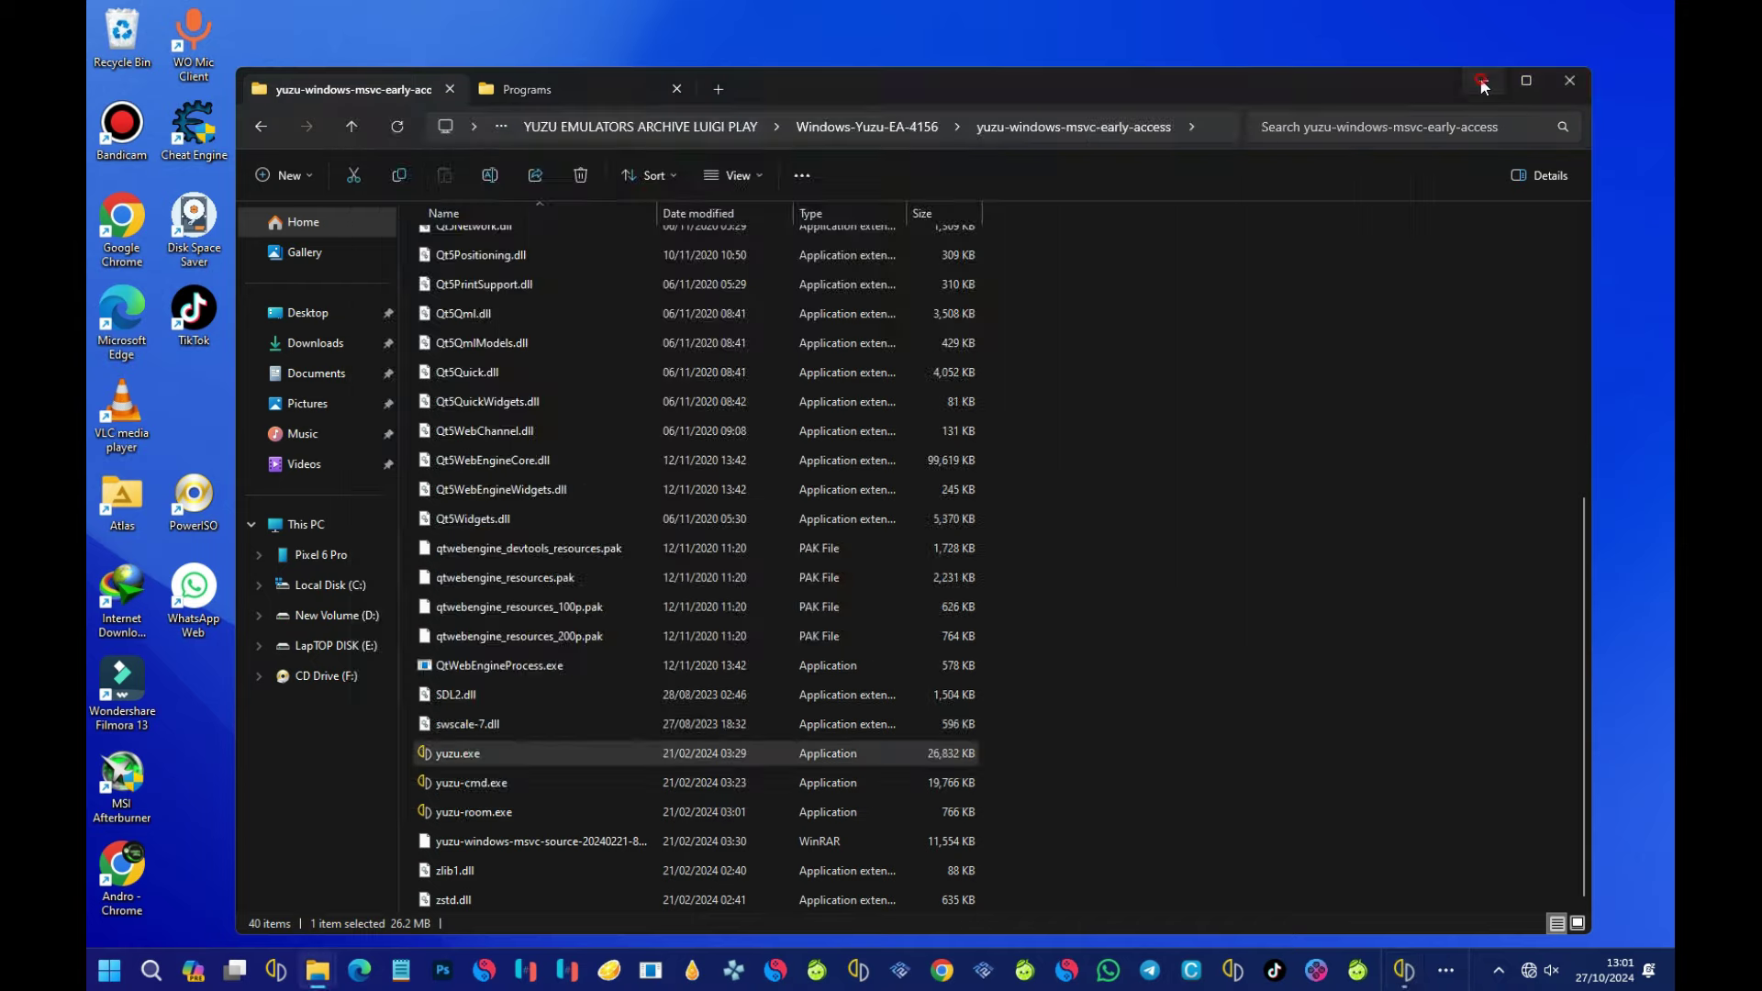
pyautogui.click(1569, 81)
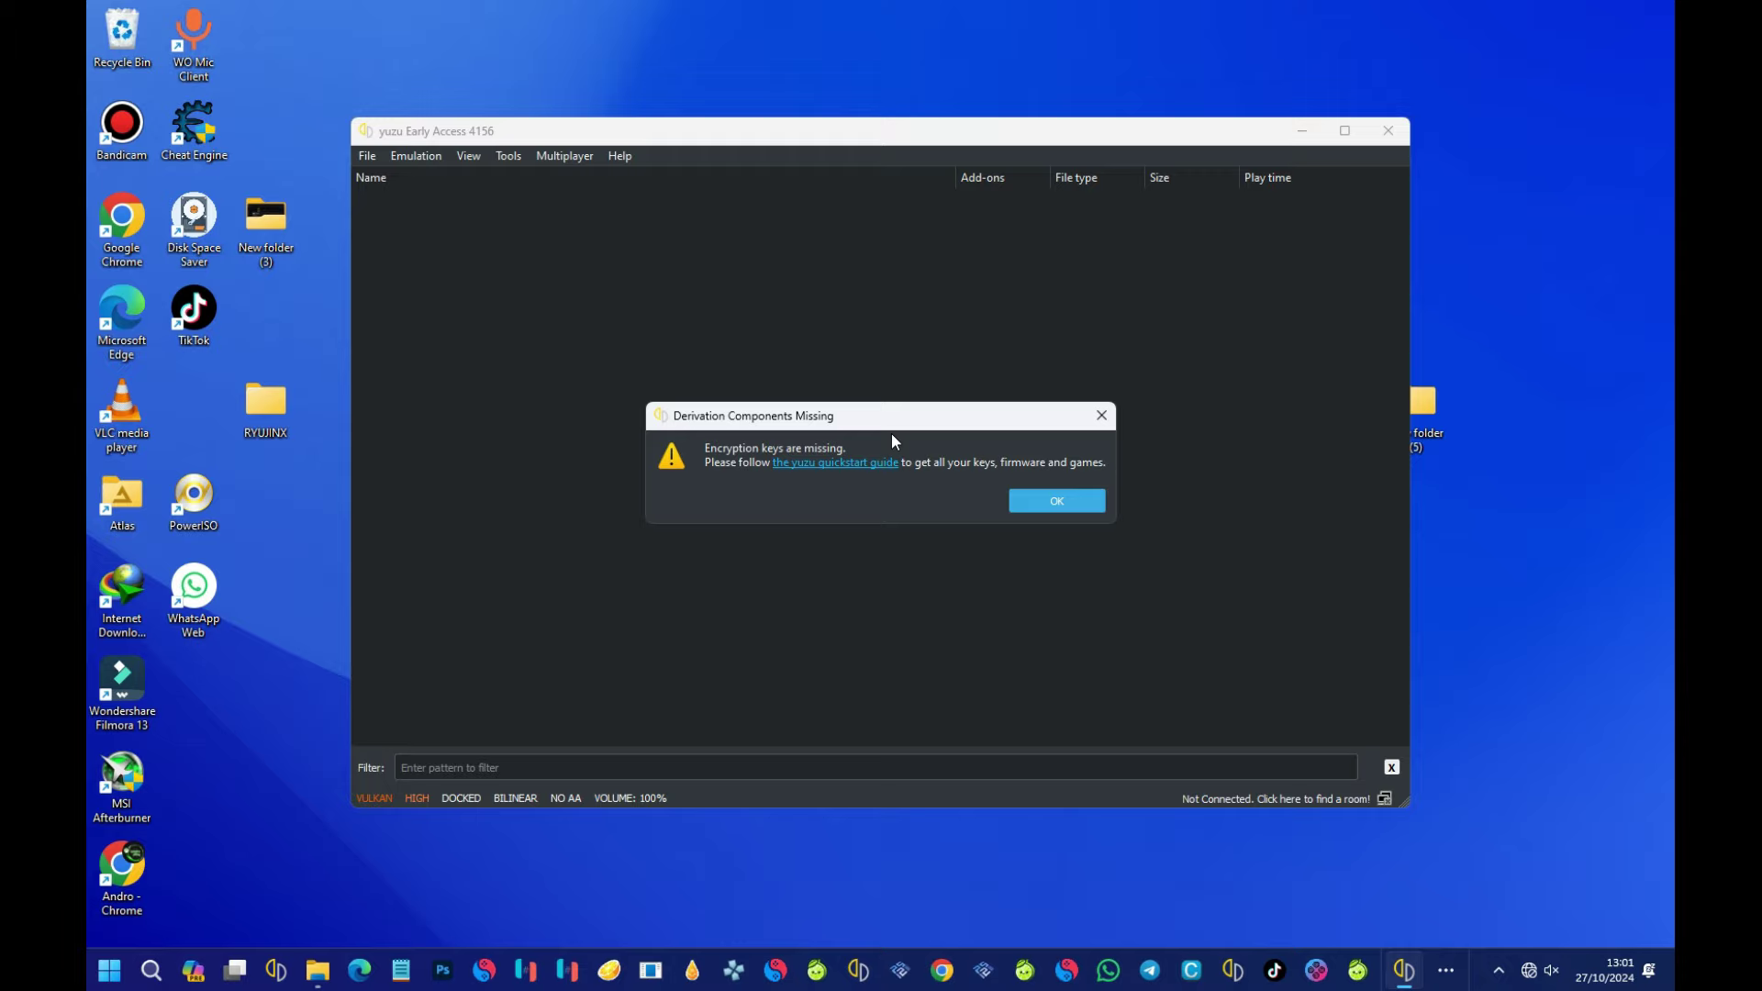
pyautogui.moveTo(893, 418); pyautogui.dragTo(898, 315)
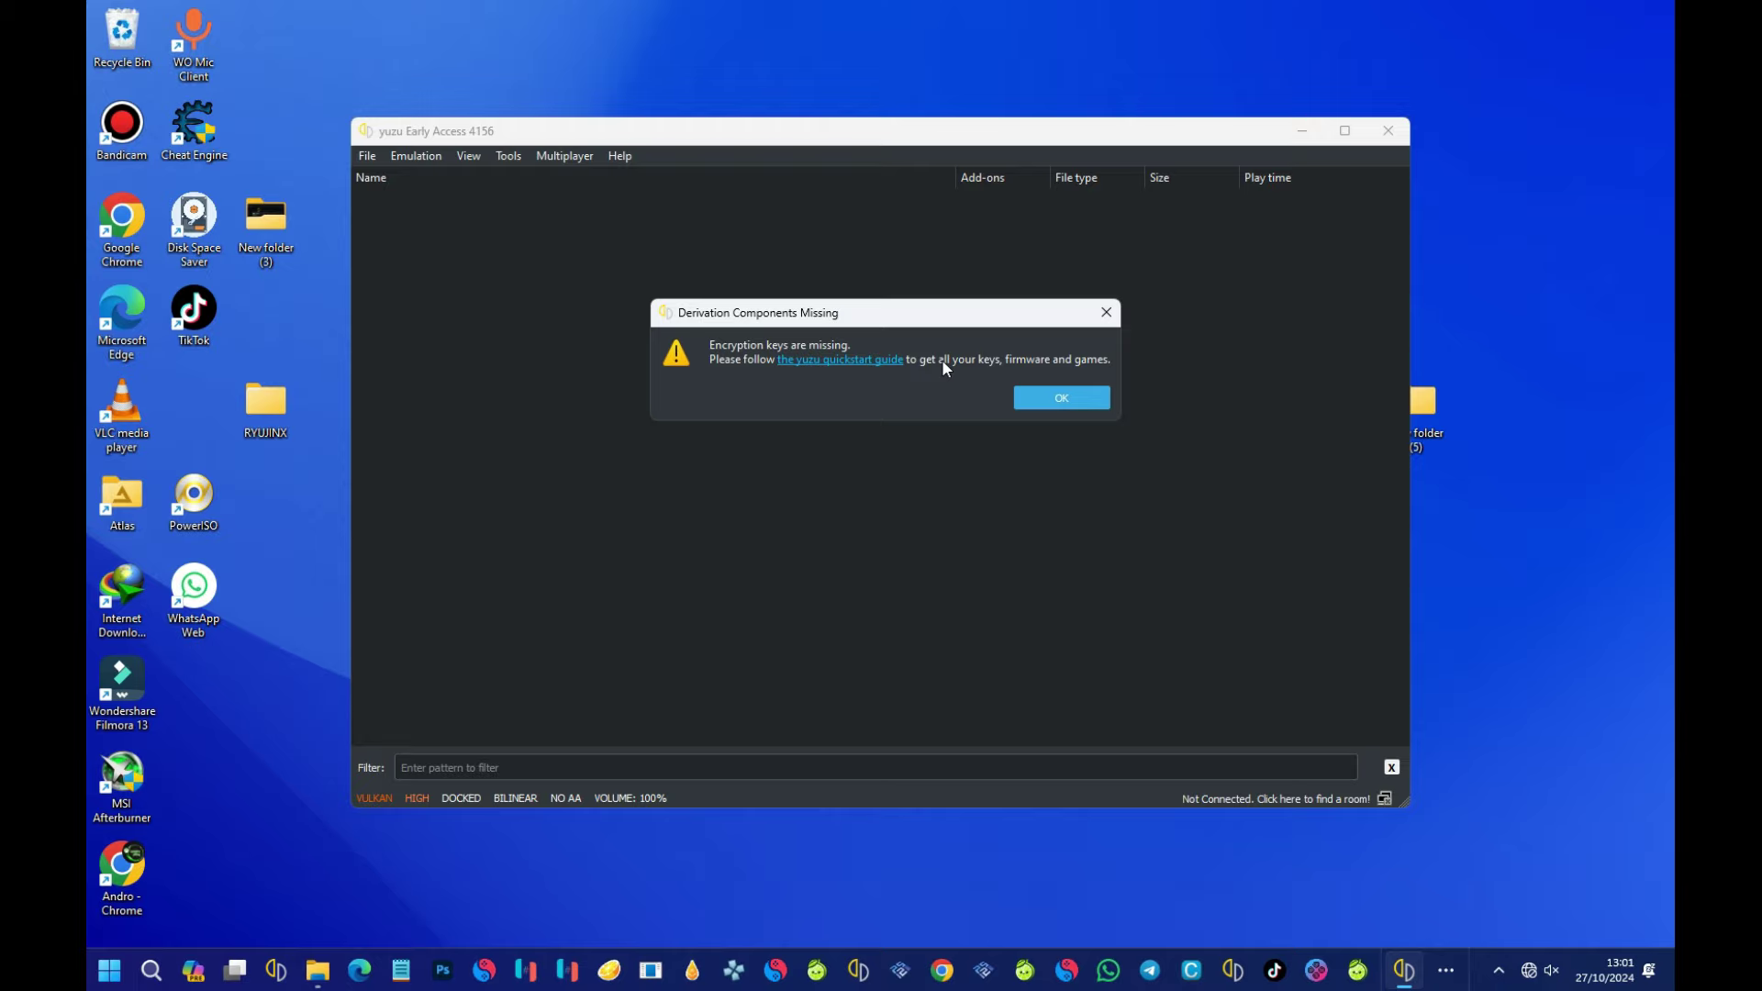
pyautogui.click(1073, 399)
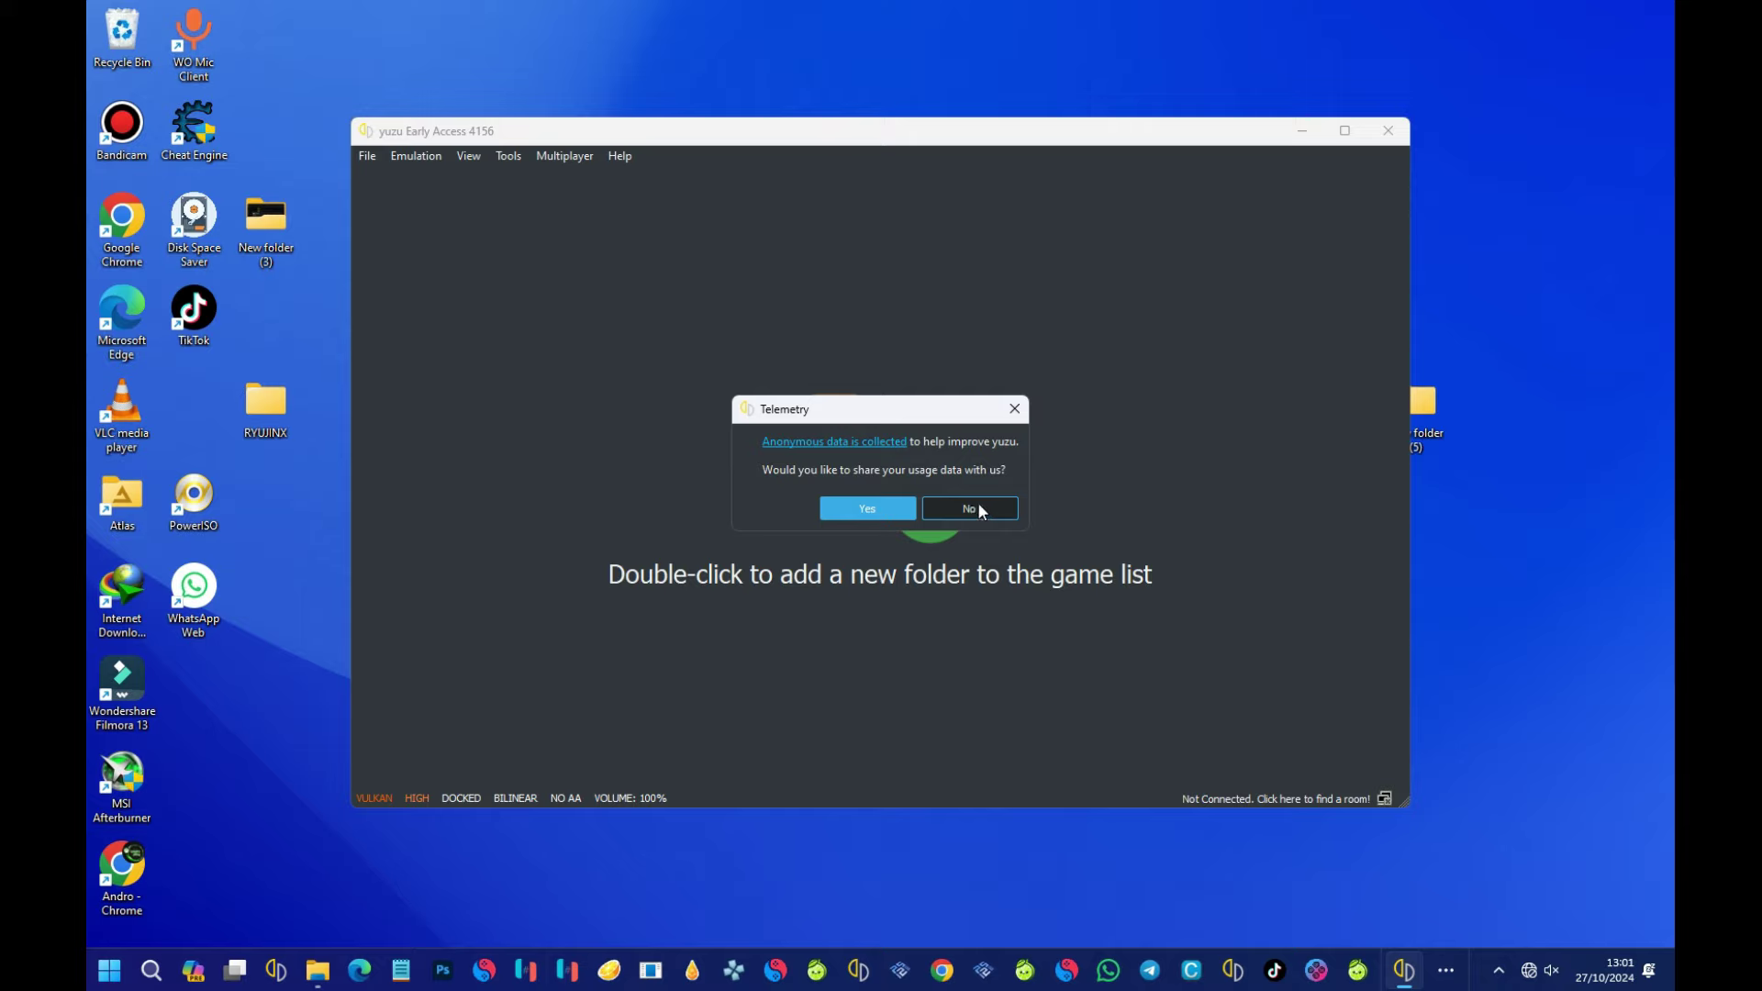
pyautogui.click(1006, 506)
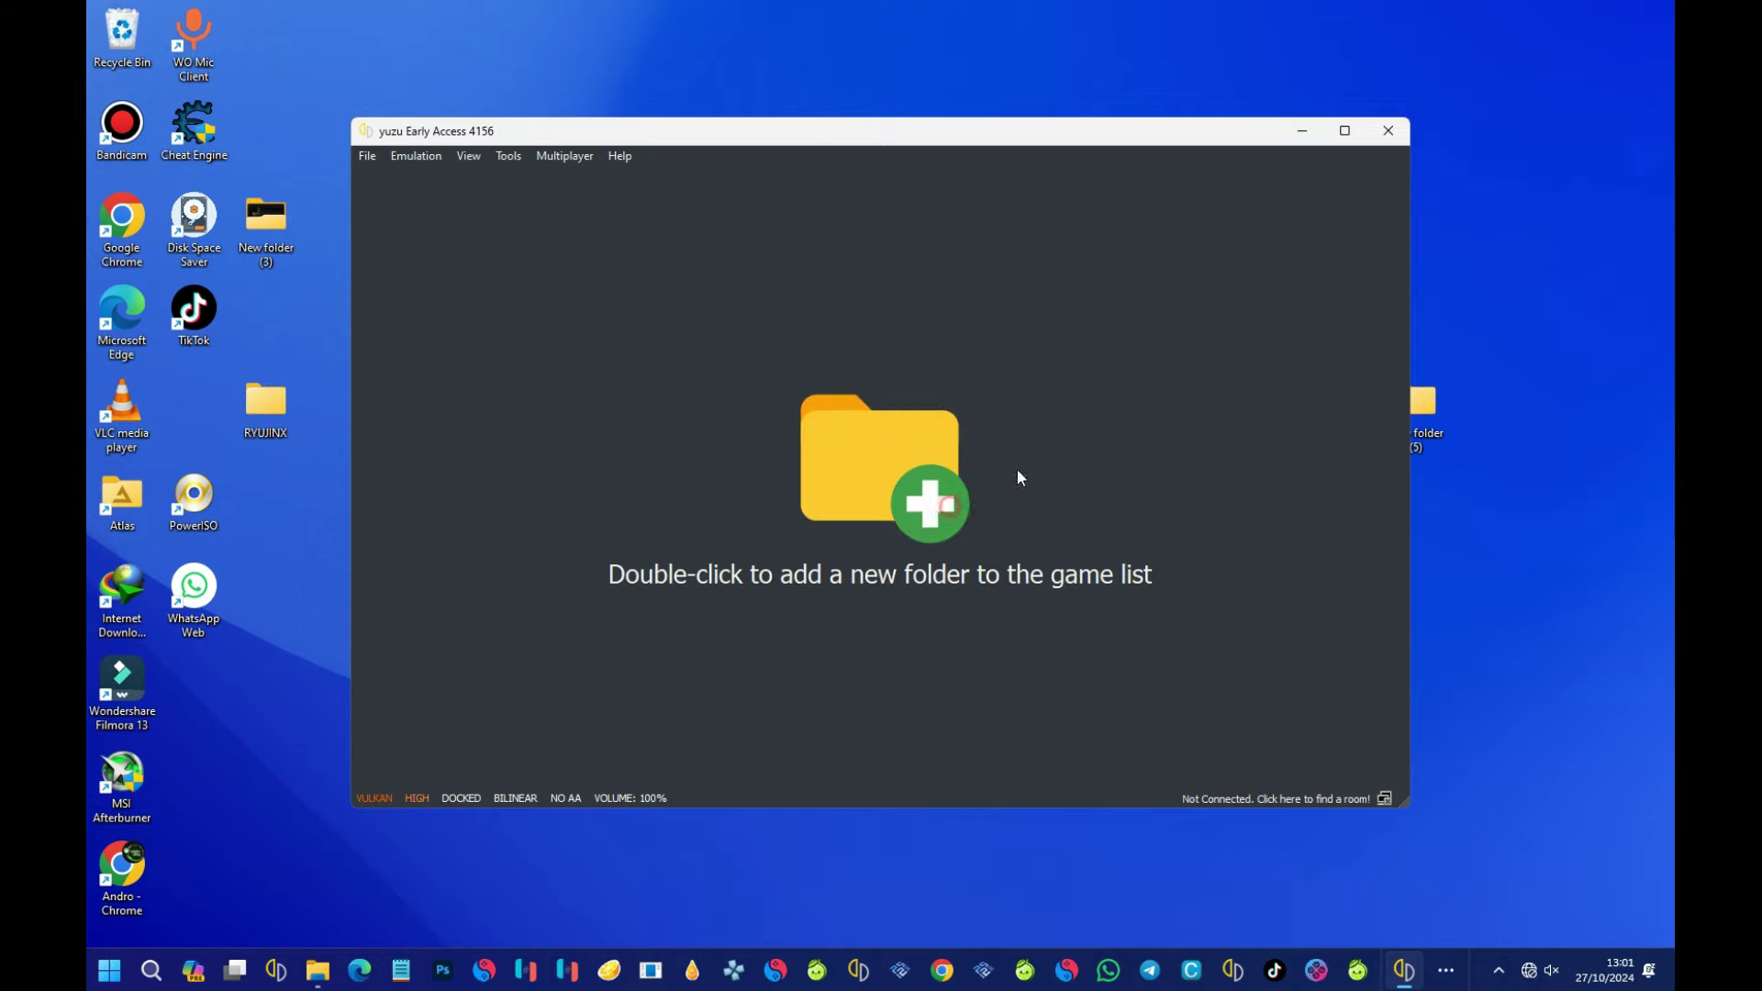
# - Show yuzu's Tools menu with the key and firmware install options
pyautogui.click(507, 157)
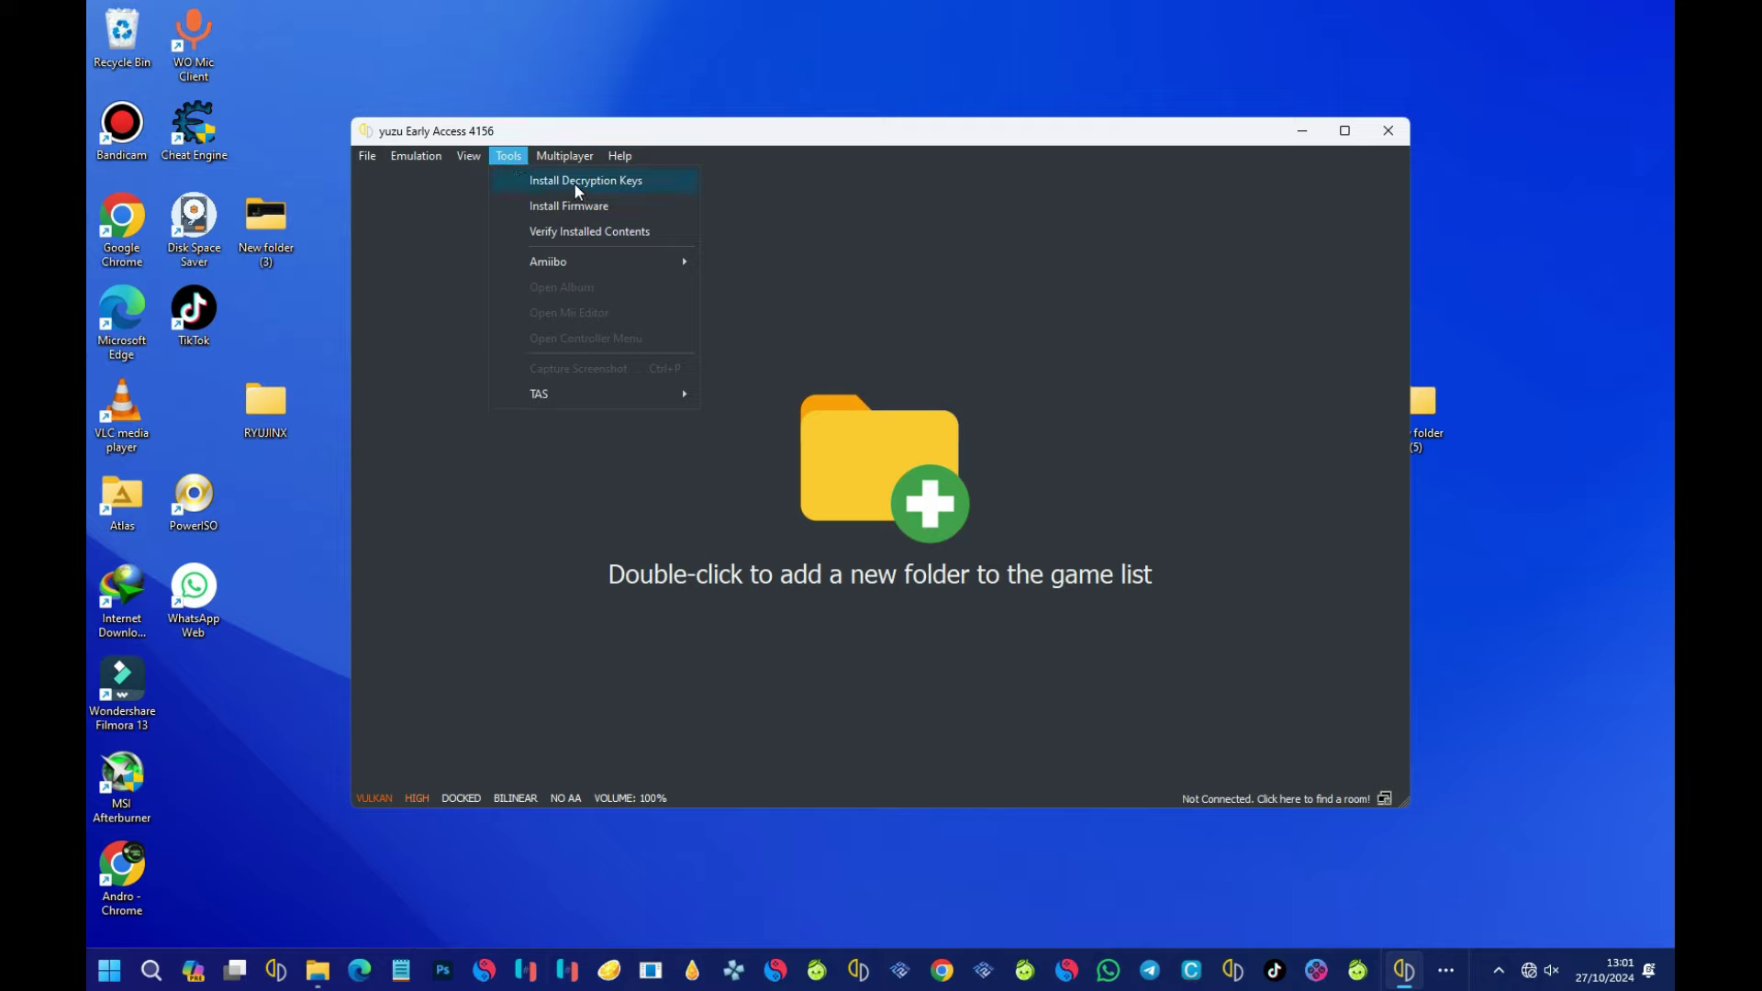
pyautogui.press('Right')
pyautogui.press('Right')
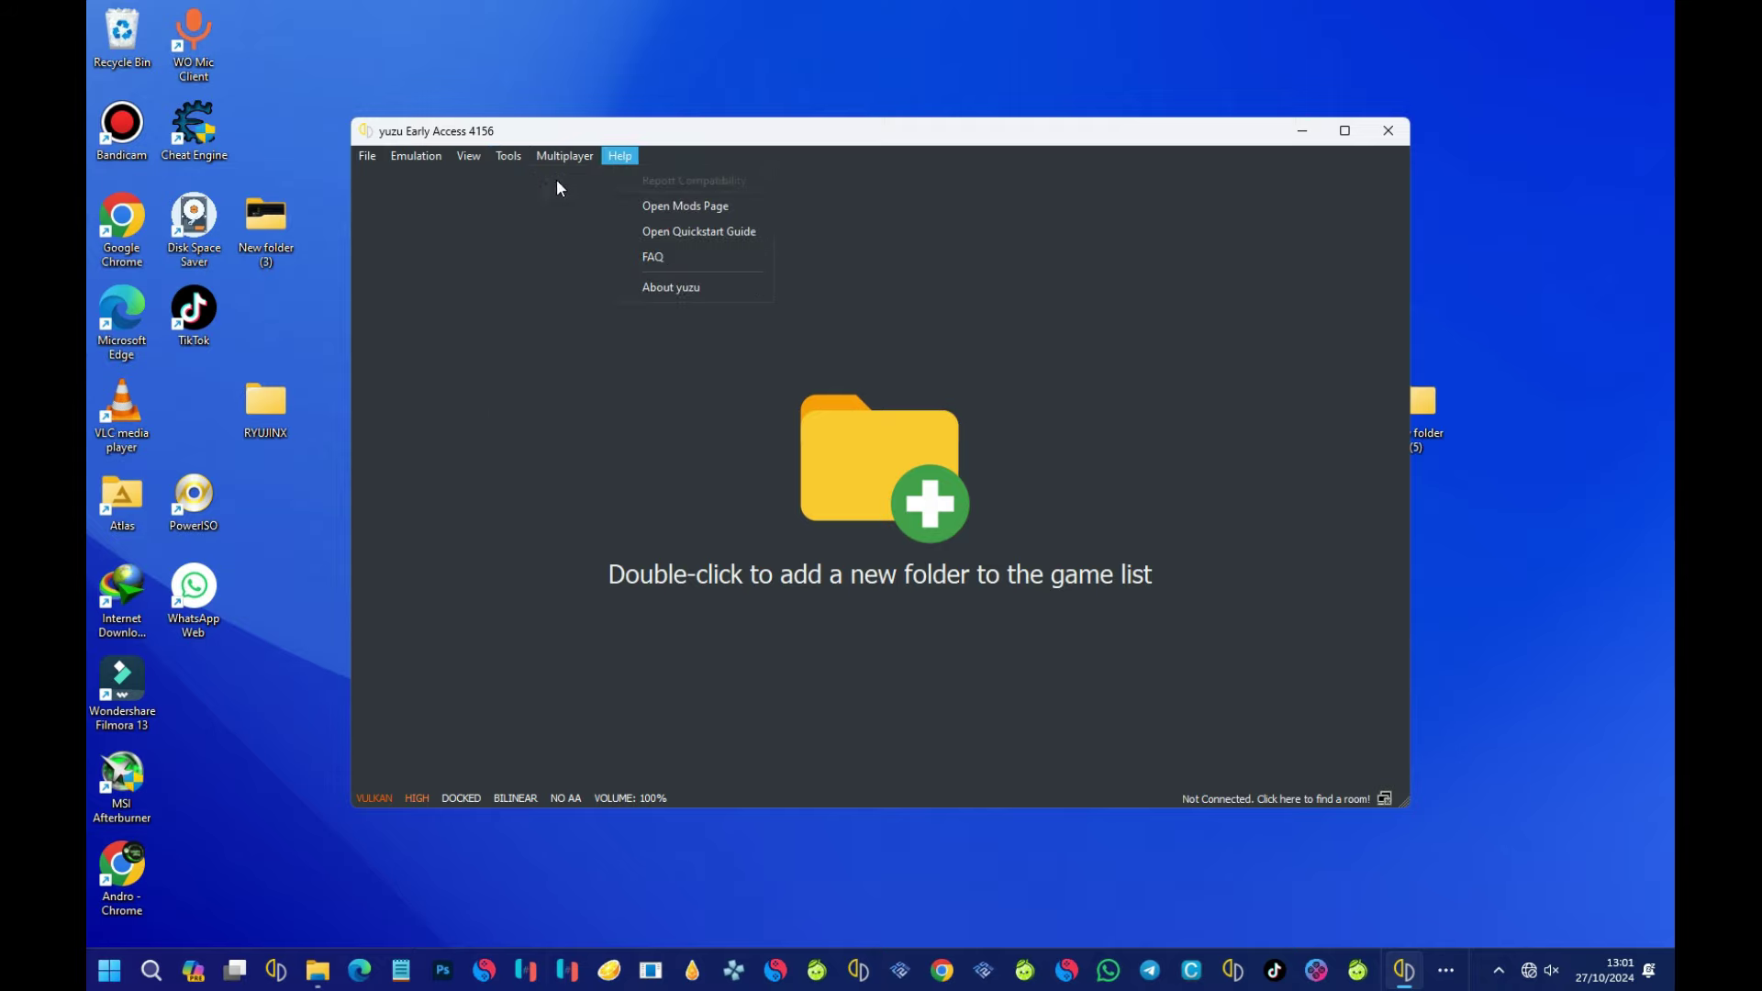
pyautogui.press('Left')
pyautogui.press('Left')
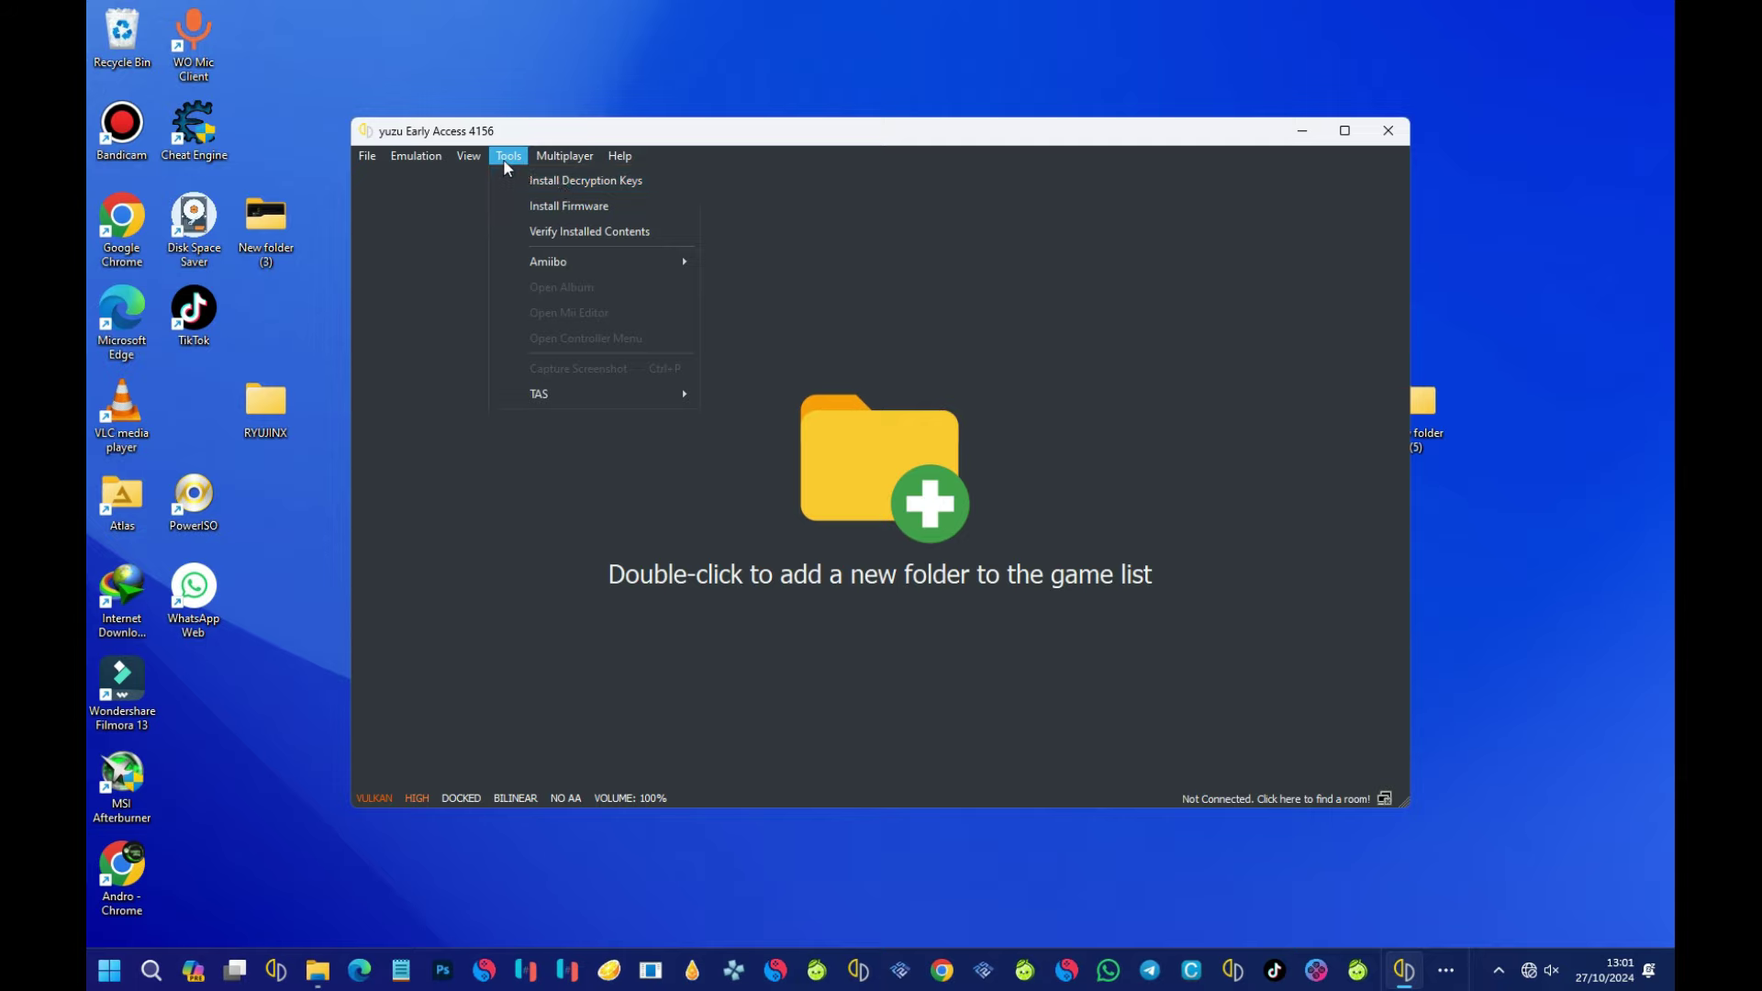
# - Install decryption keys from Desktop > TUTORIAL > ProdKeys.net-v18.0.0 > prod.keys and acknowledge success
pyautogui.click(585, 184)
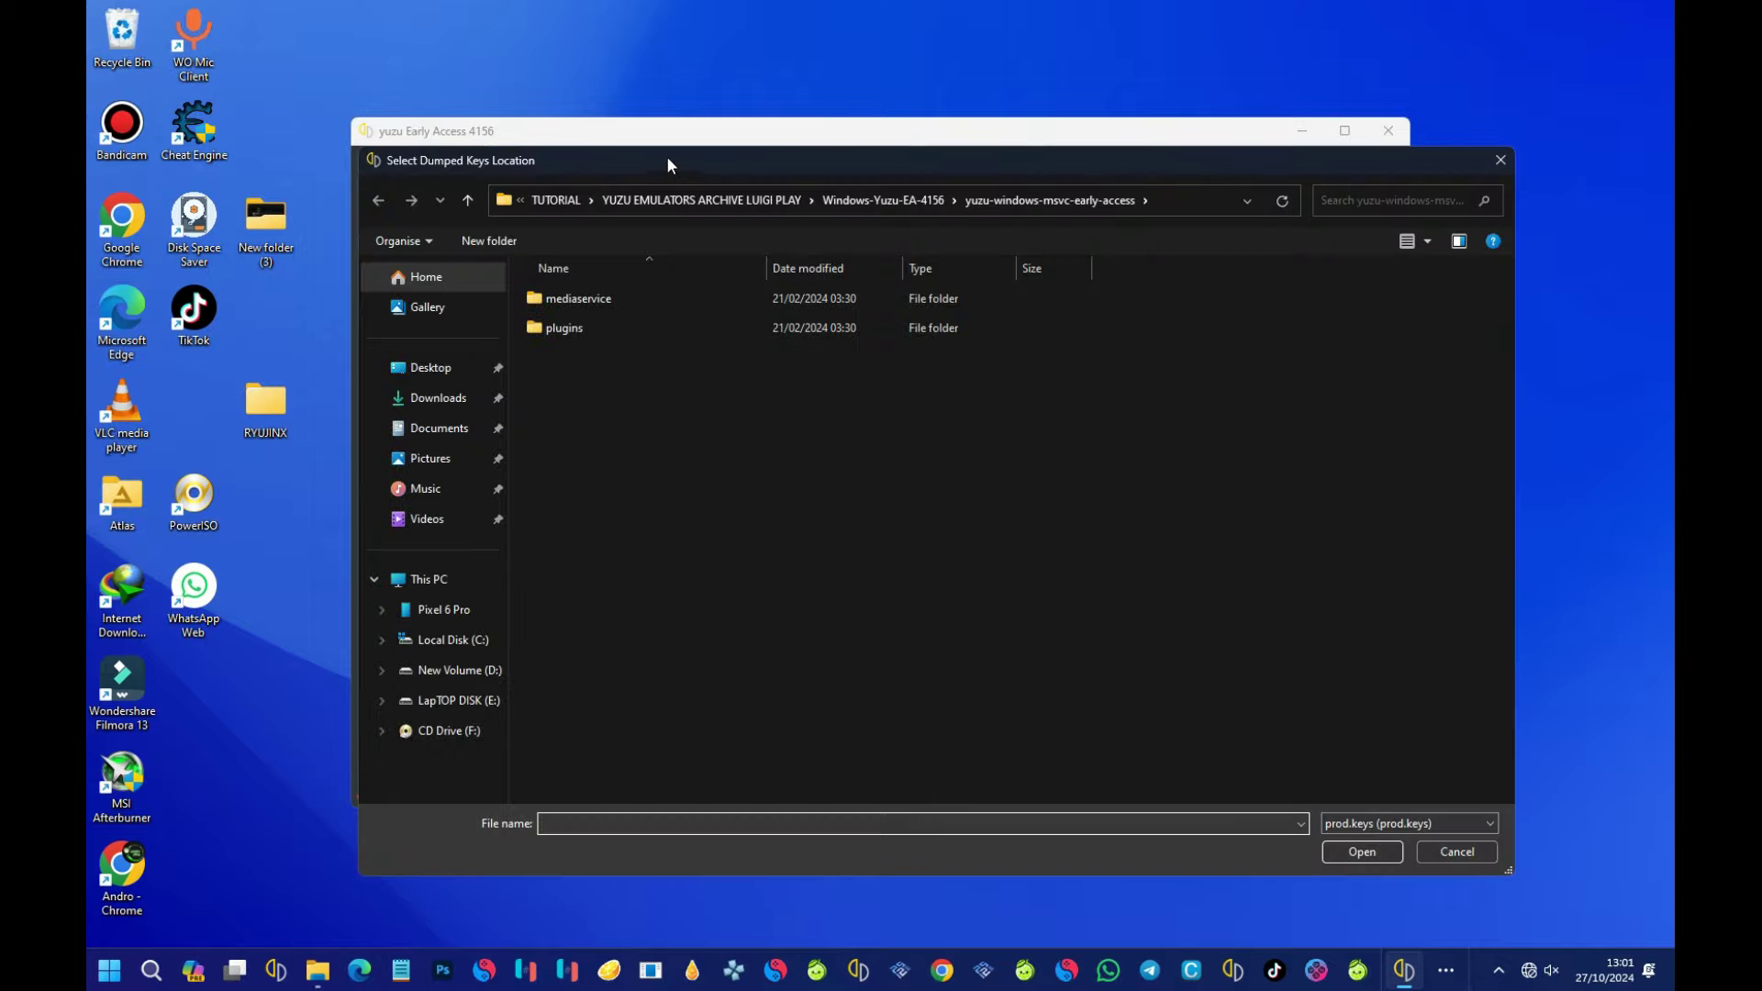
pyautogui.moveTo(669, 164); pyautogui.dragTo(682, 161)
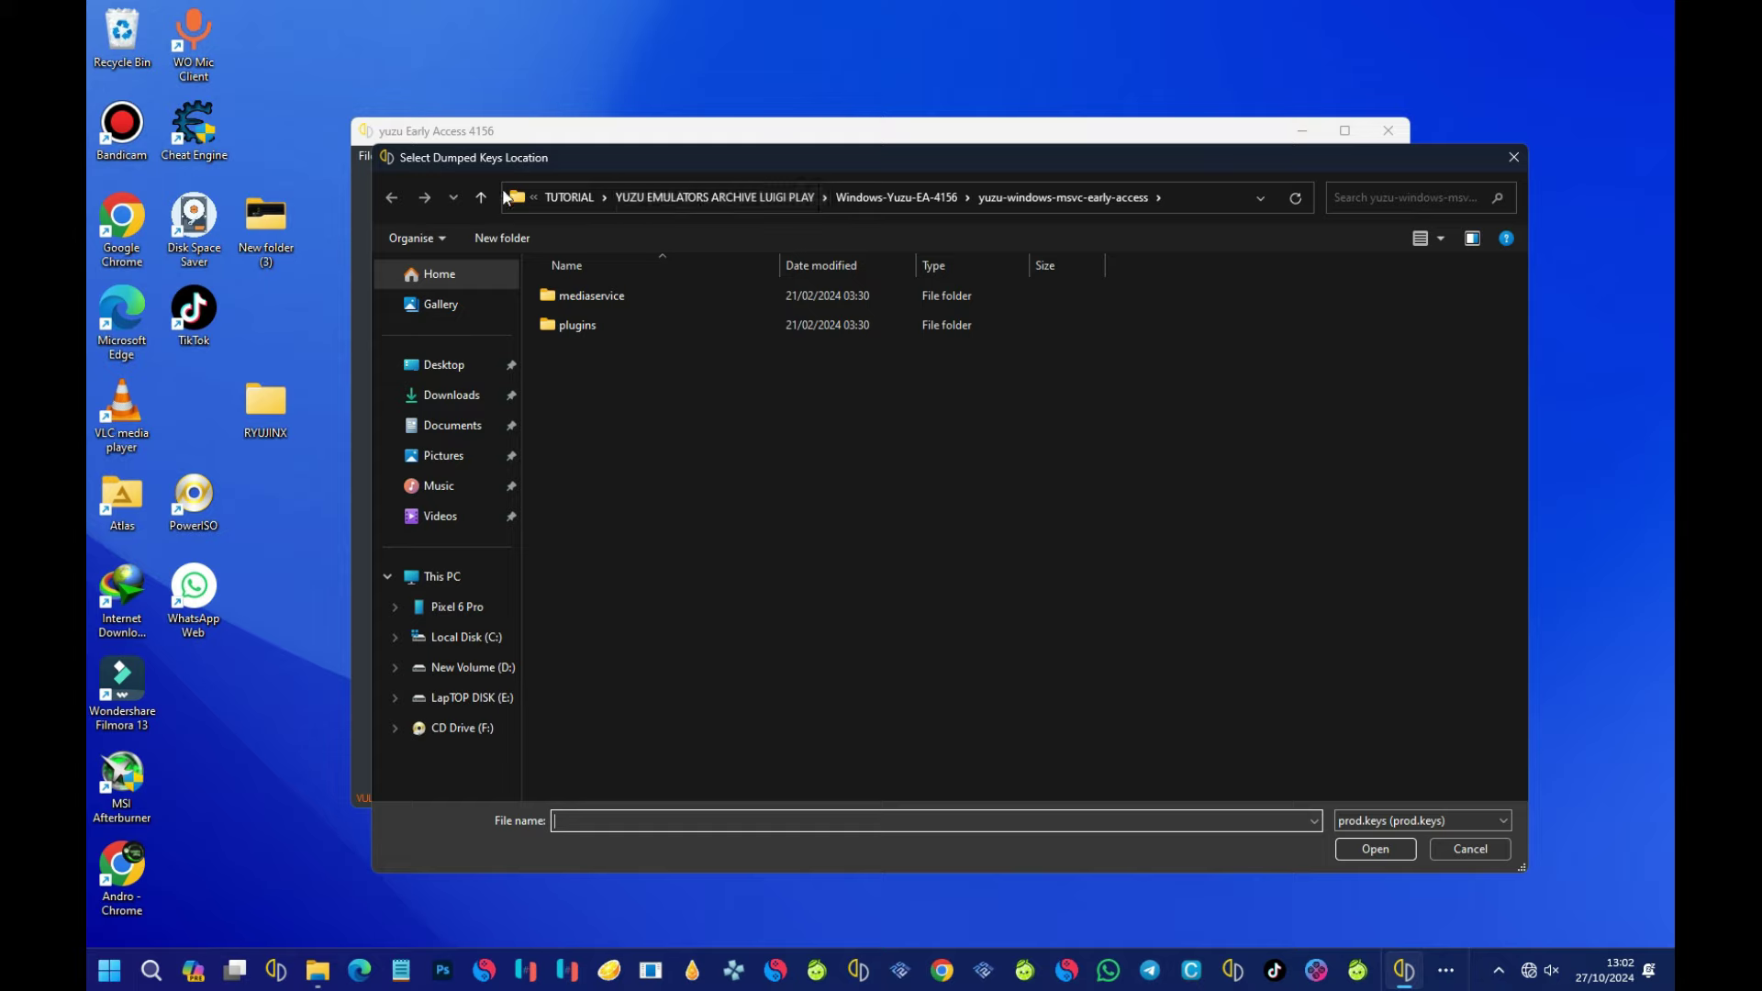
pyautogui.click(445, 367)
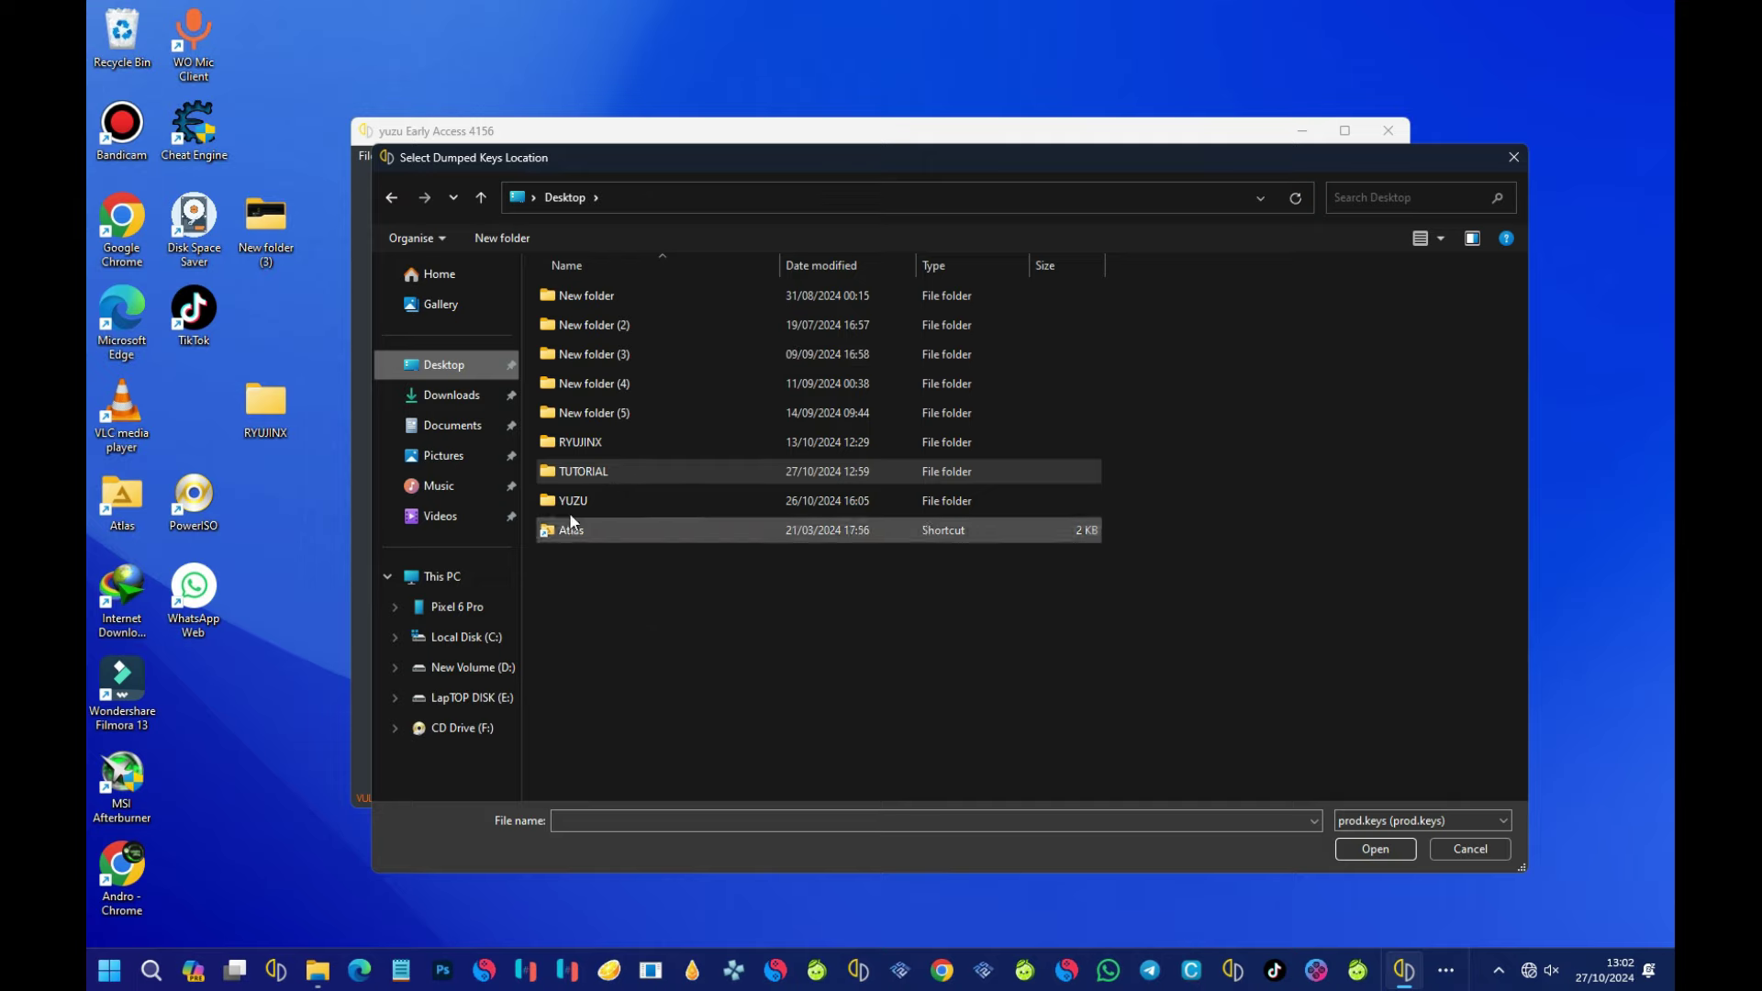
pyautogui.click(443, 367)
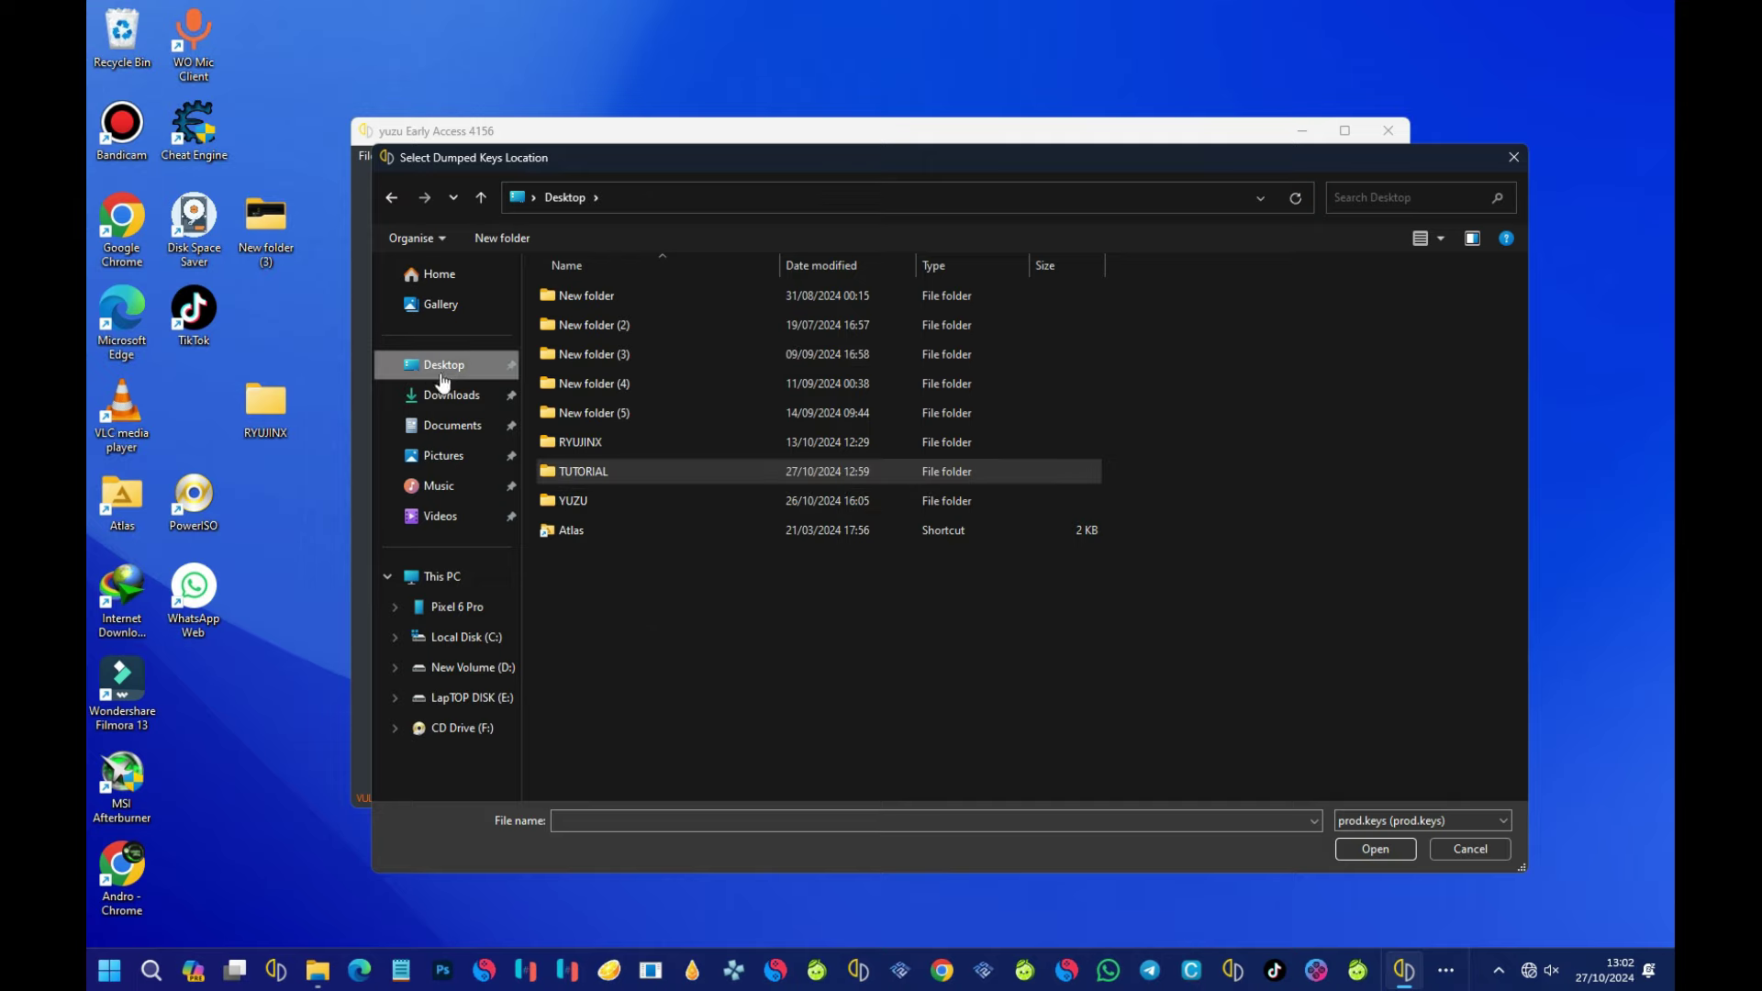
pyautogui.click(587, 474)
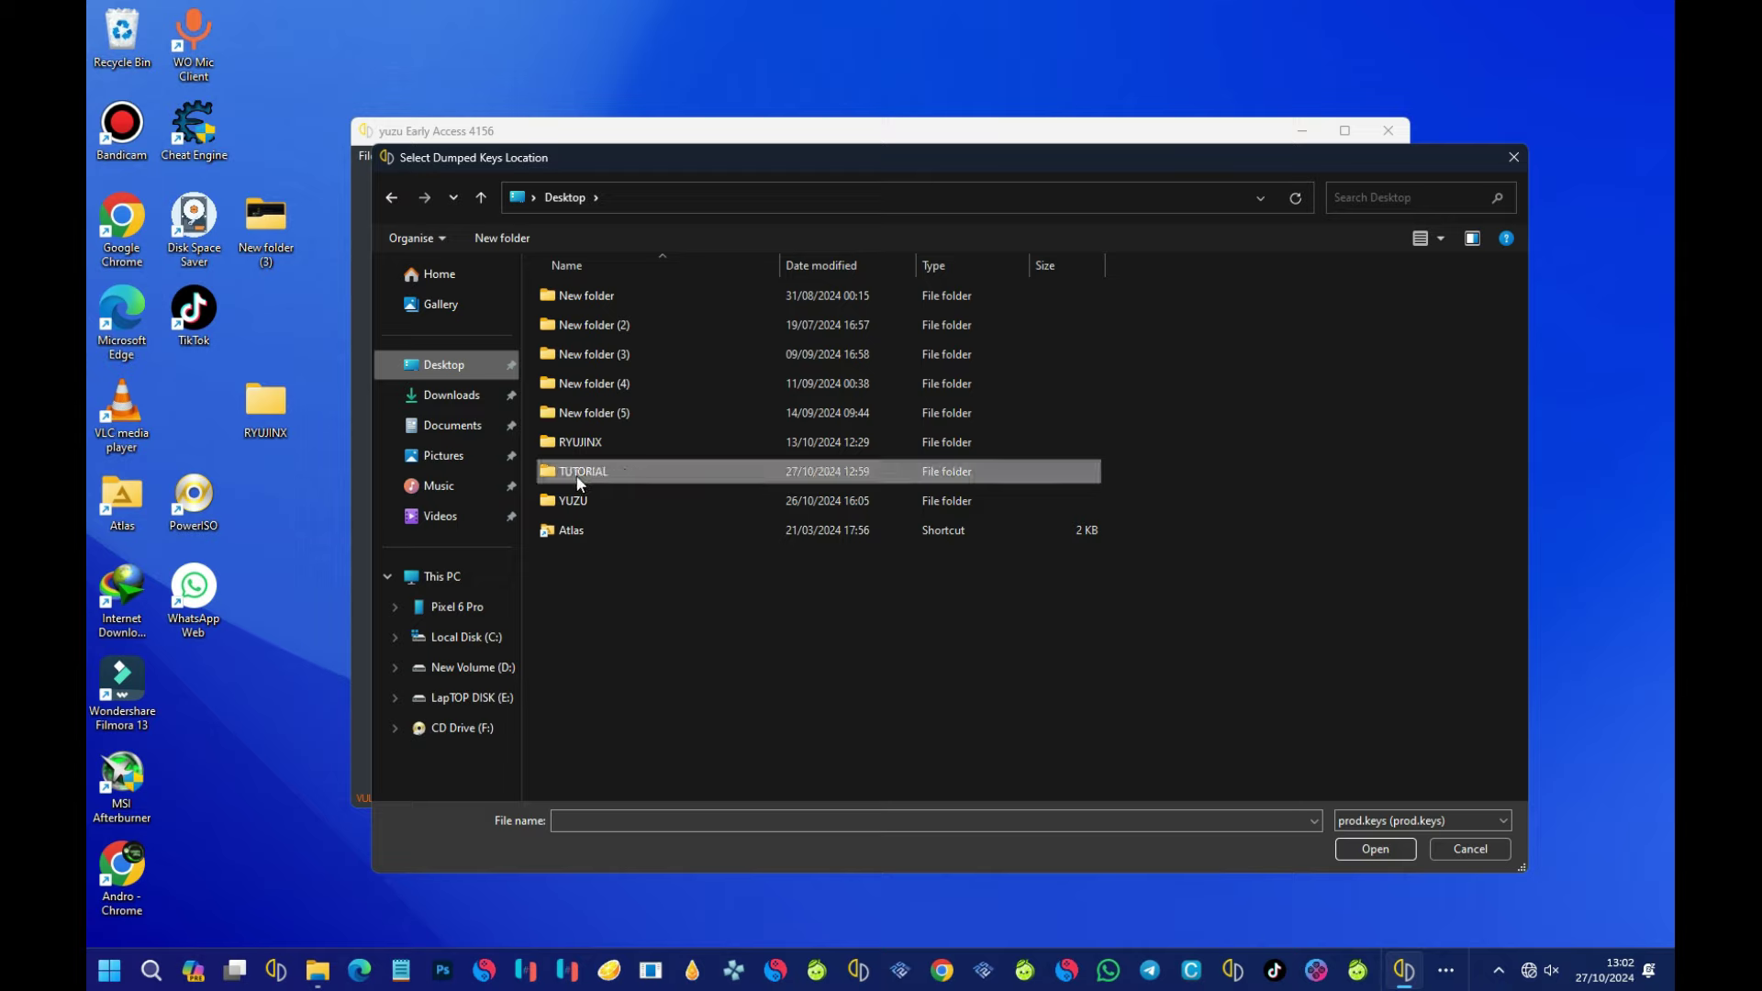
pyautogui.doubleClick(586, 473)
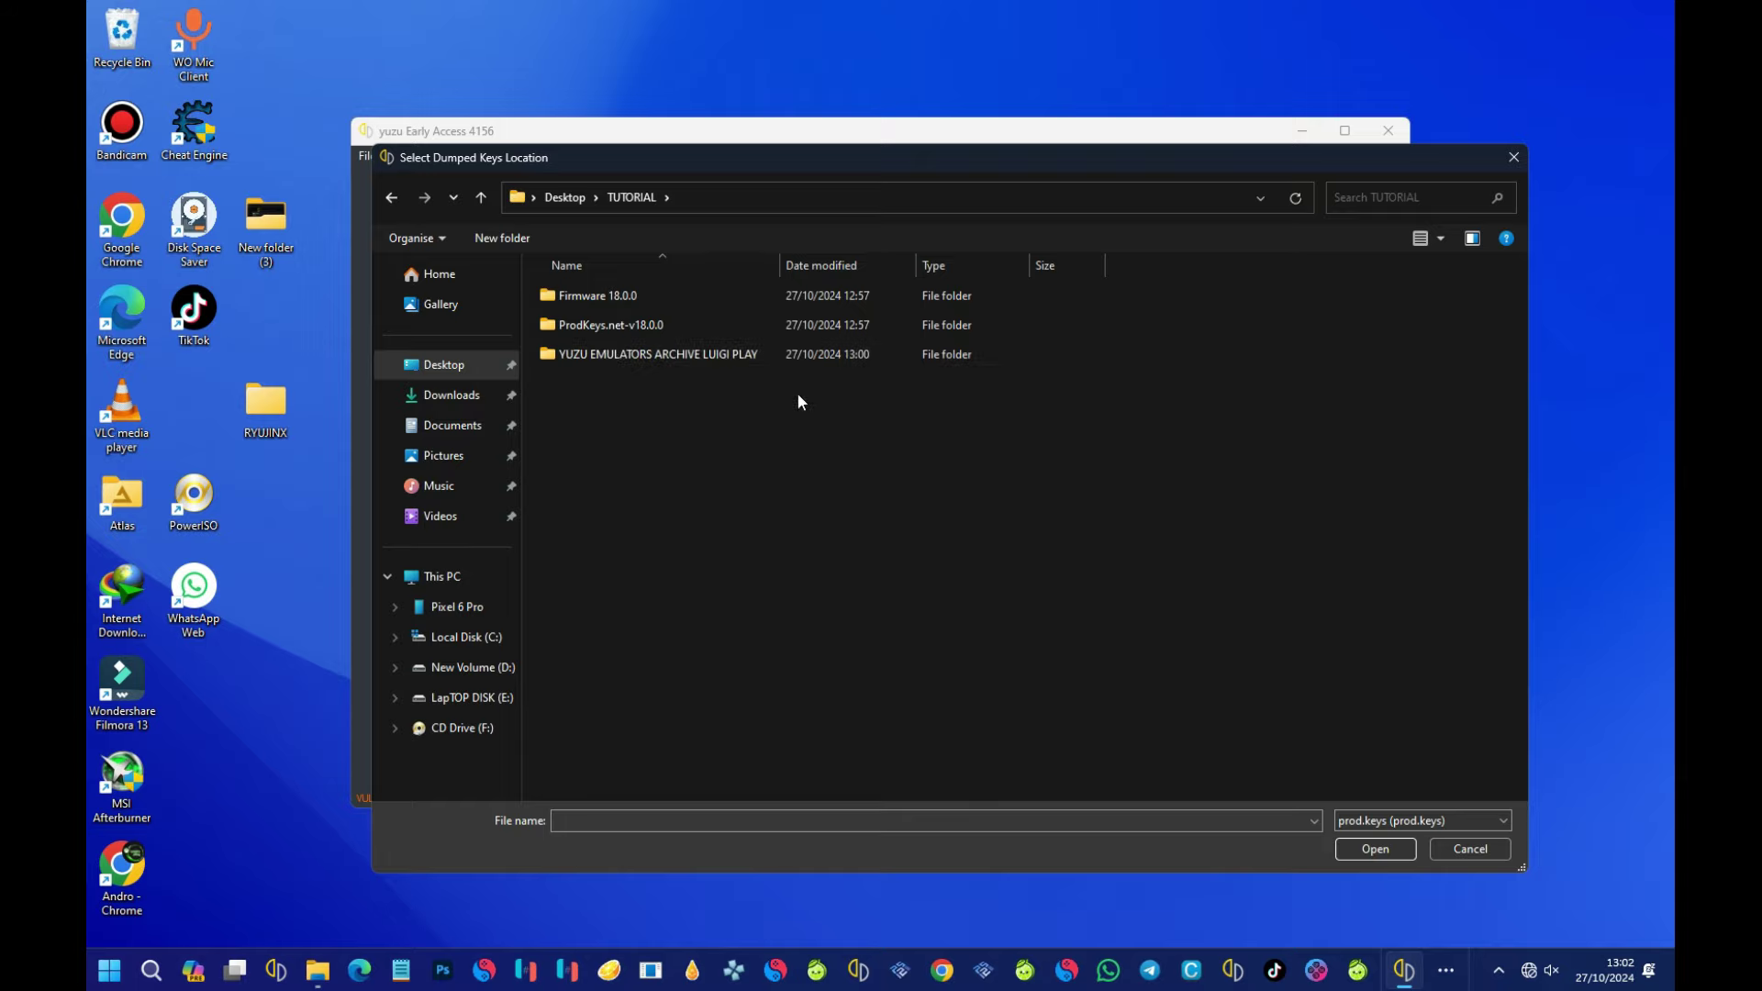
pyautogui.doubleClick(621, 325)
pyautogui.click(606, 298)
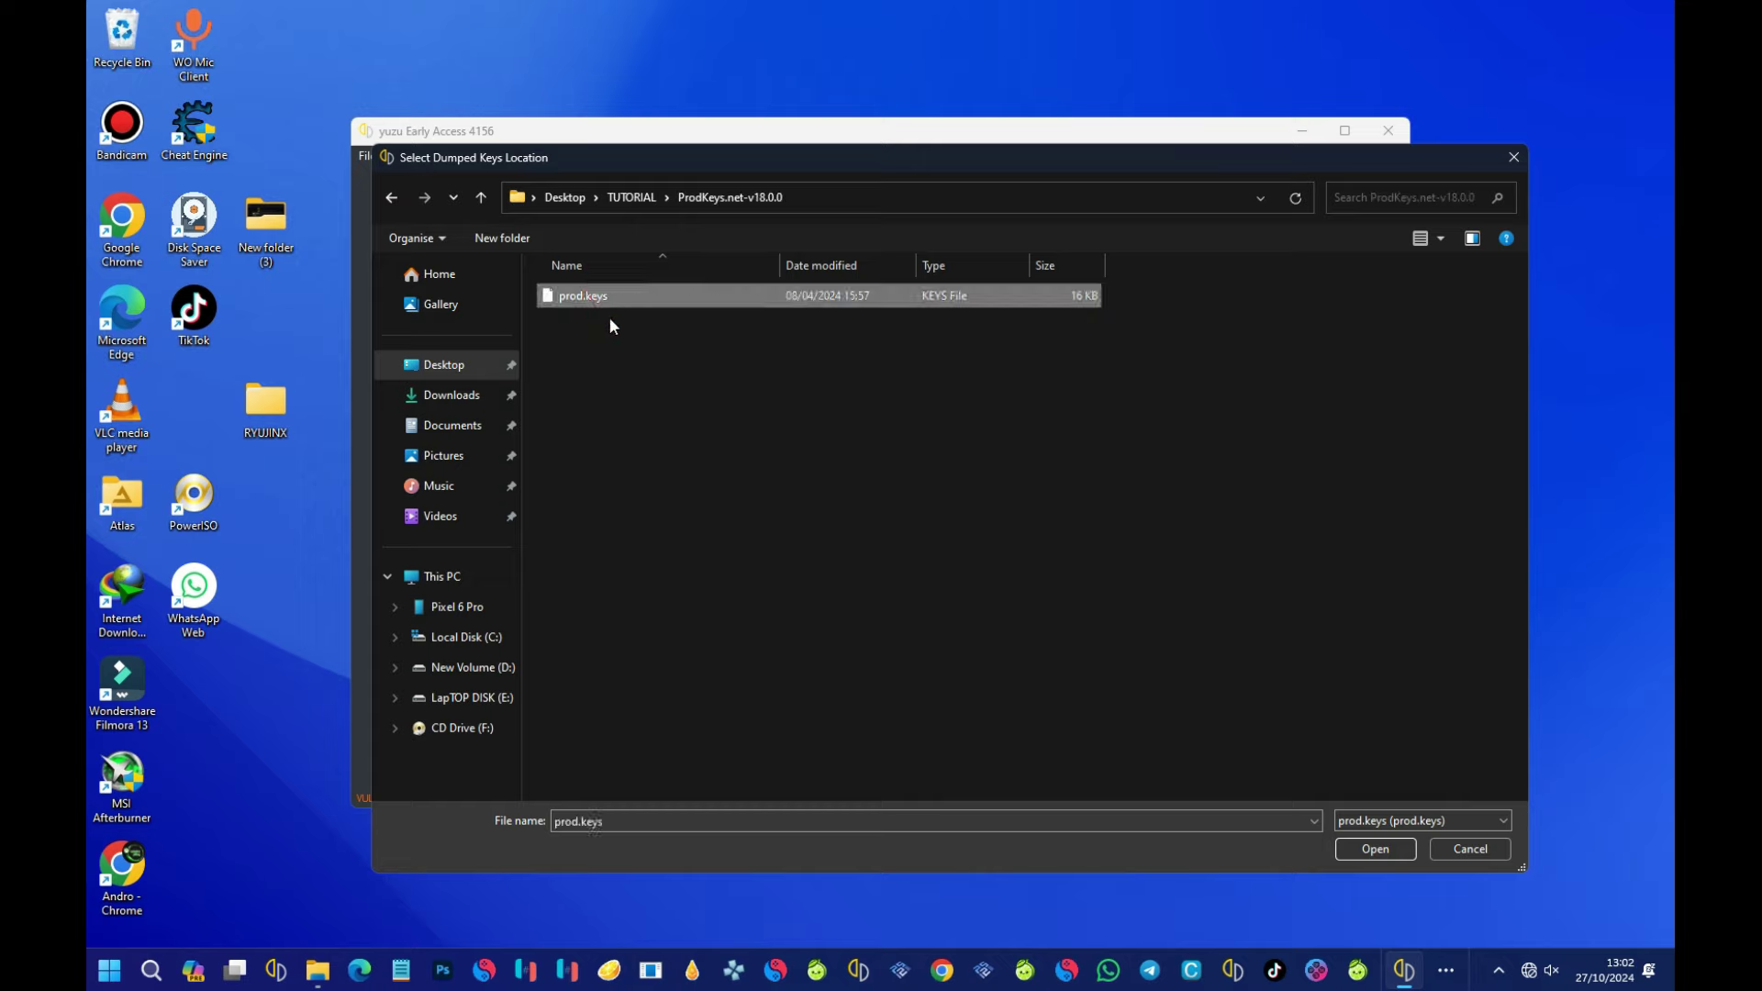
pyautogui.doubleClick(652, 292)
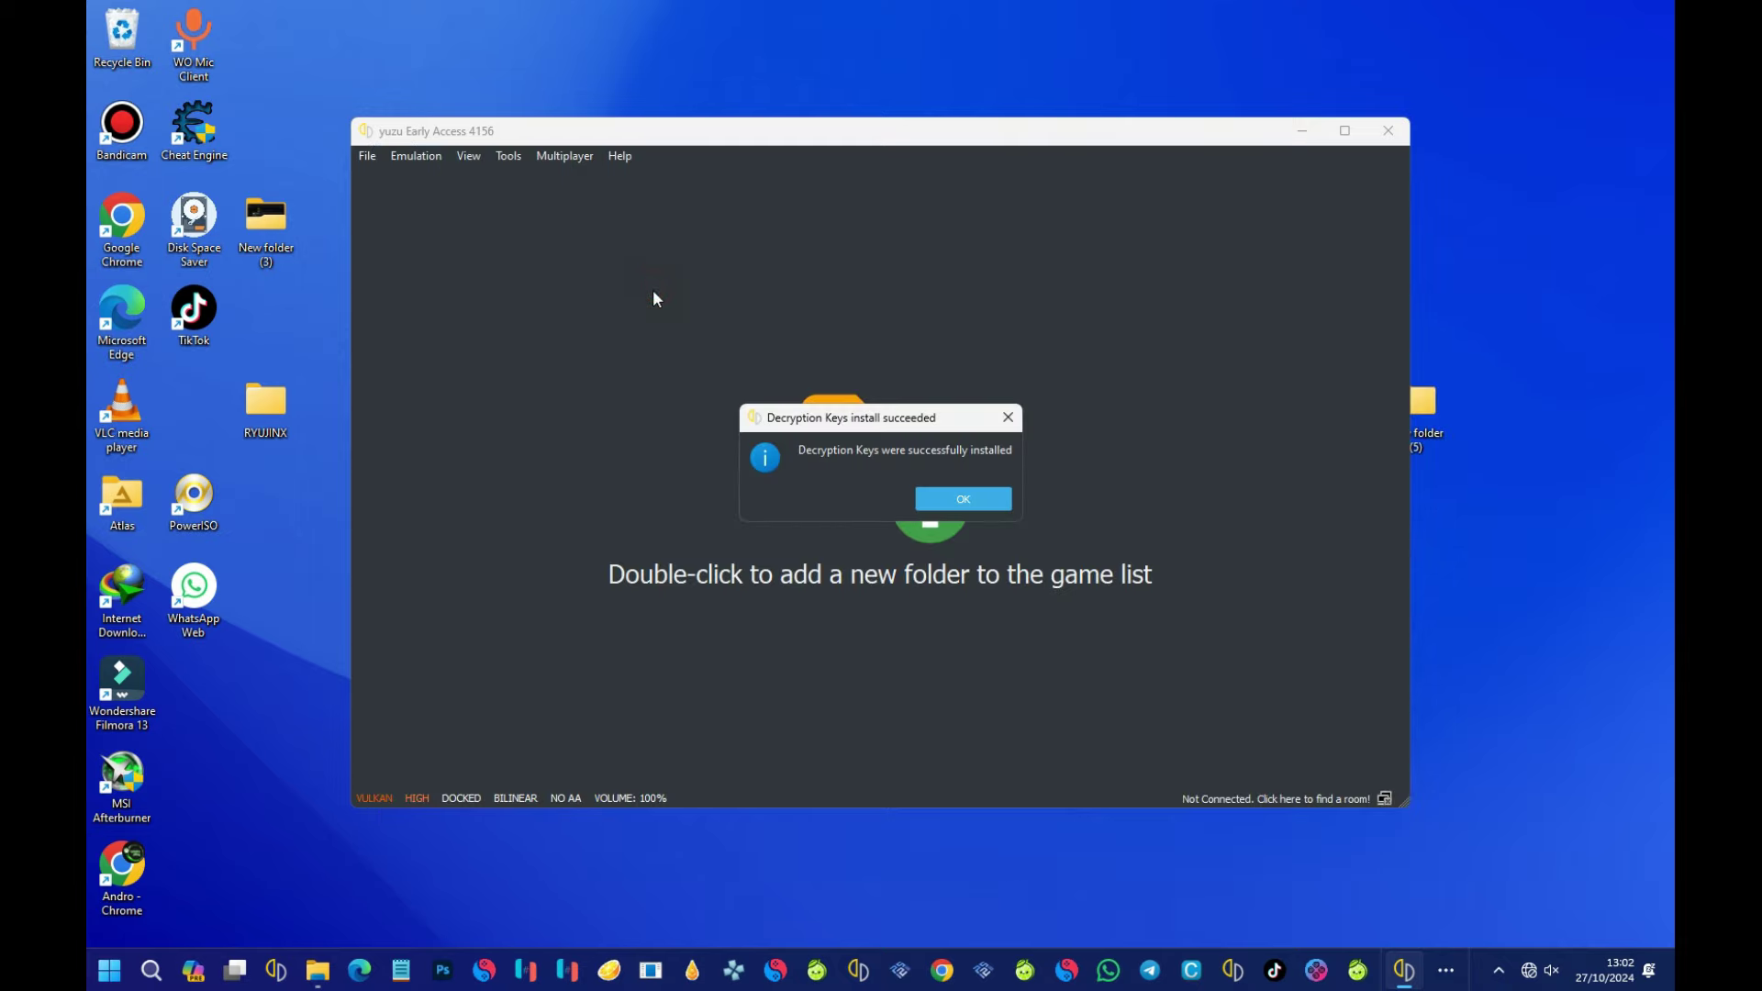
pyautogui.click(968, 503)
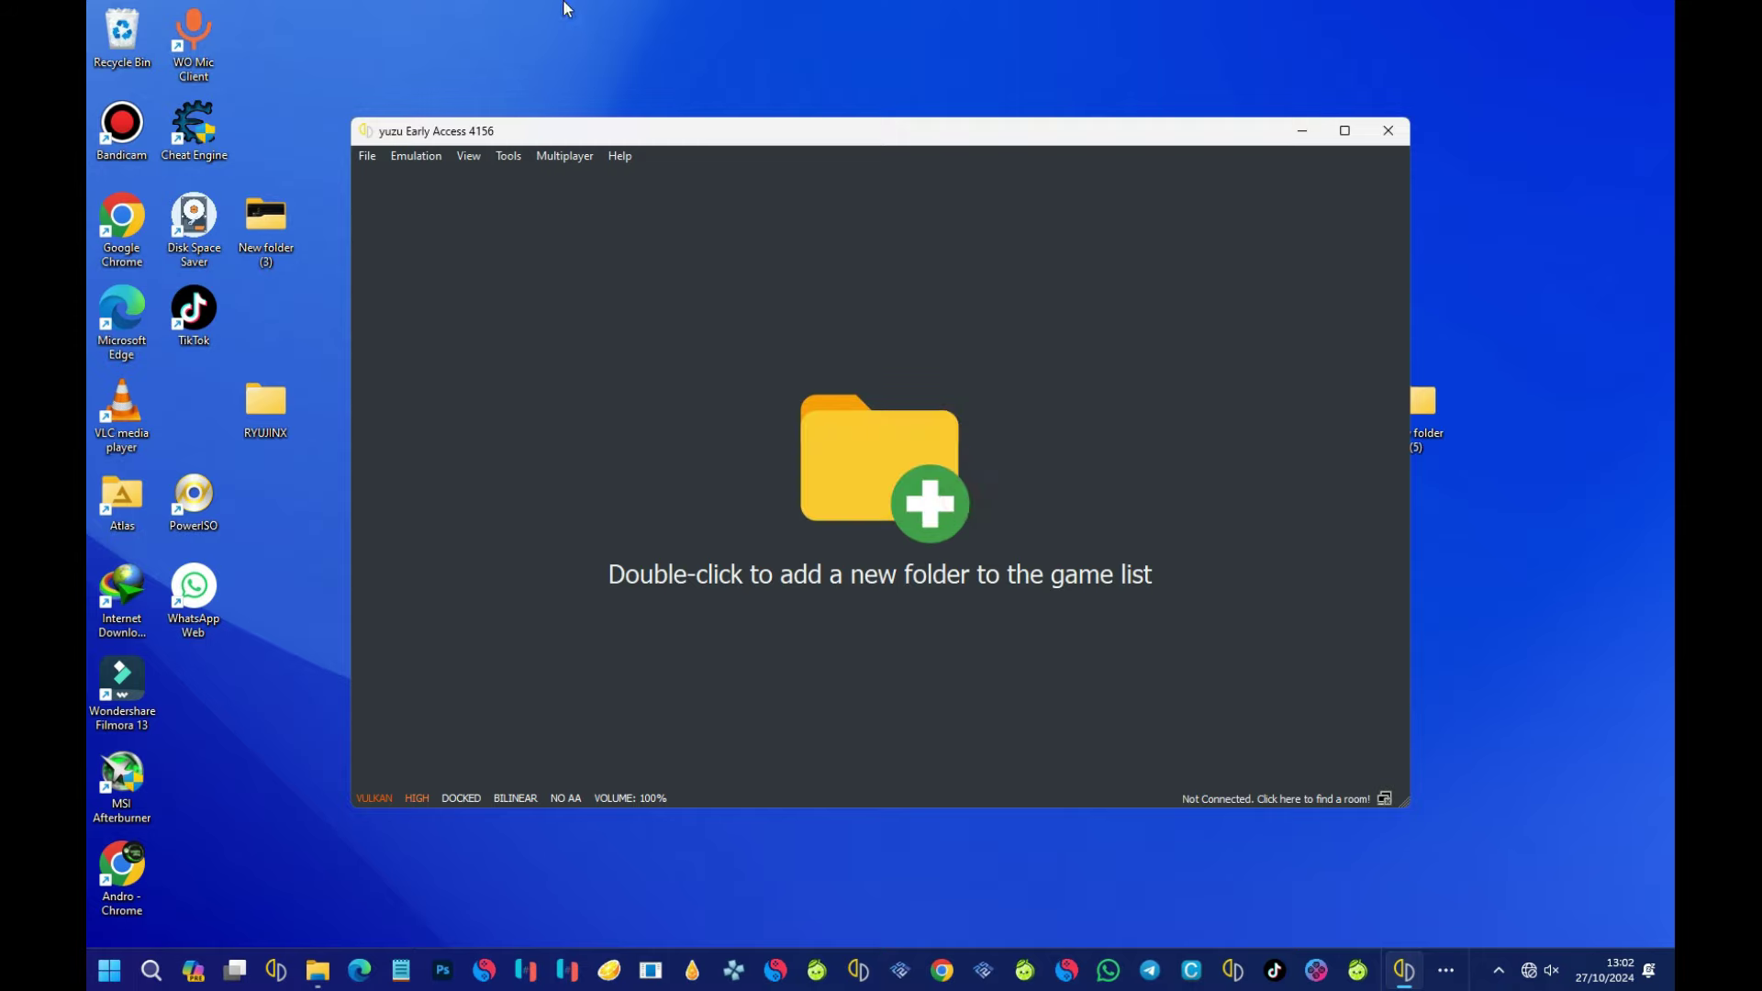
# - Install firmware from the Desktop > TUTORIAL > Firmware 18.0.0 folder via Tools > Install Firmware
pyautogui.click(506, 156)
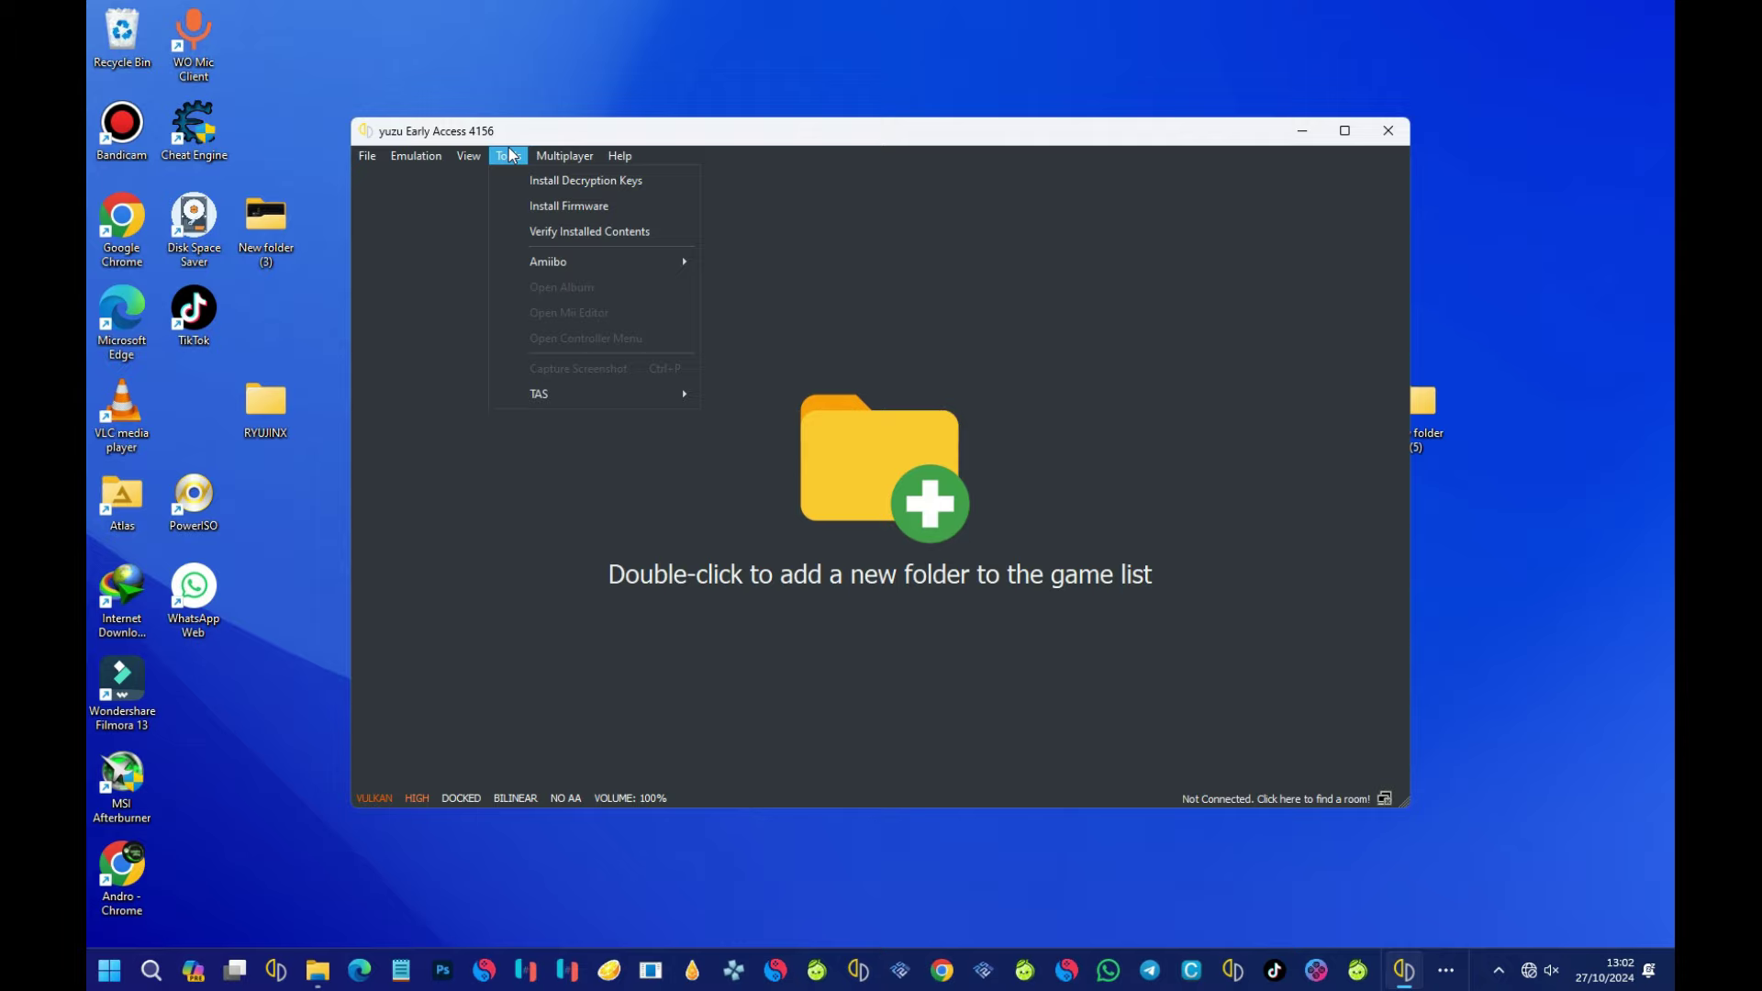
pyautogui.click(578, 206)
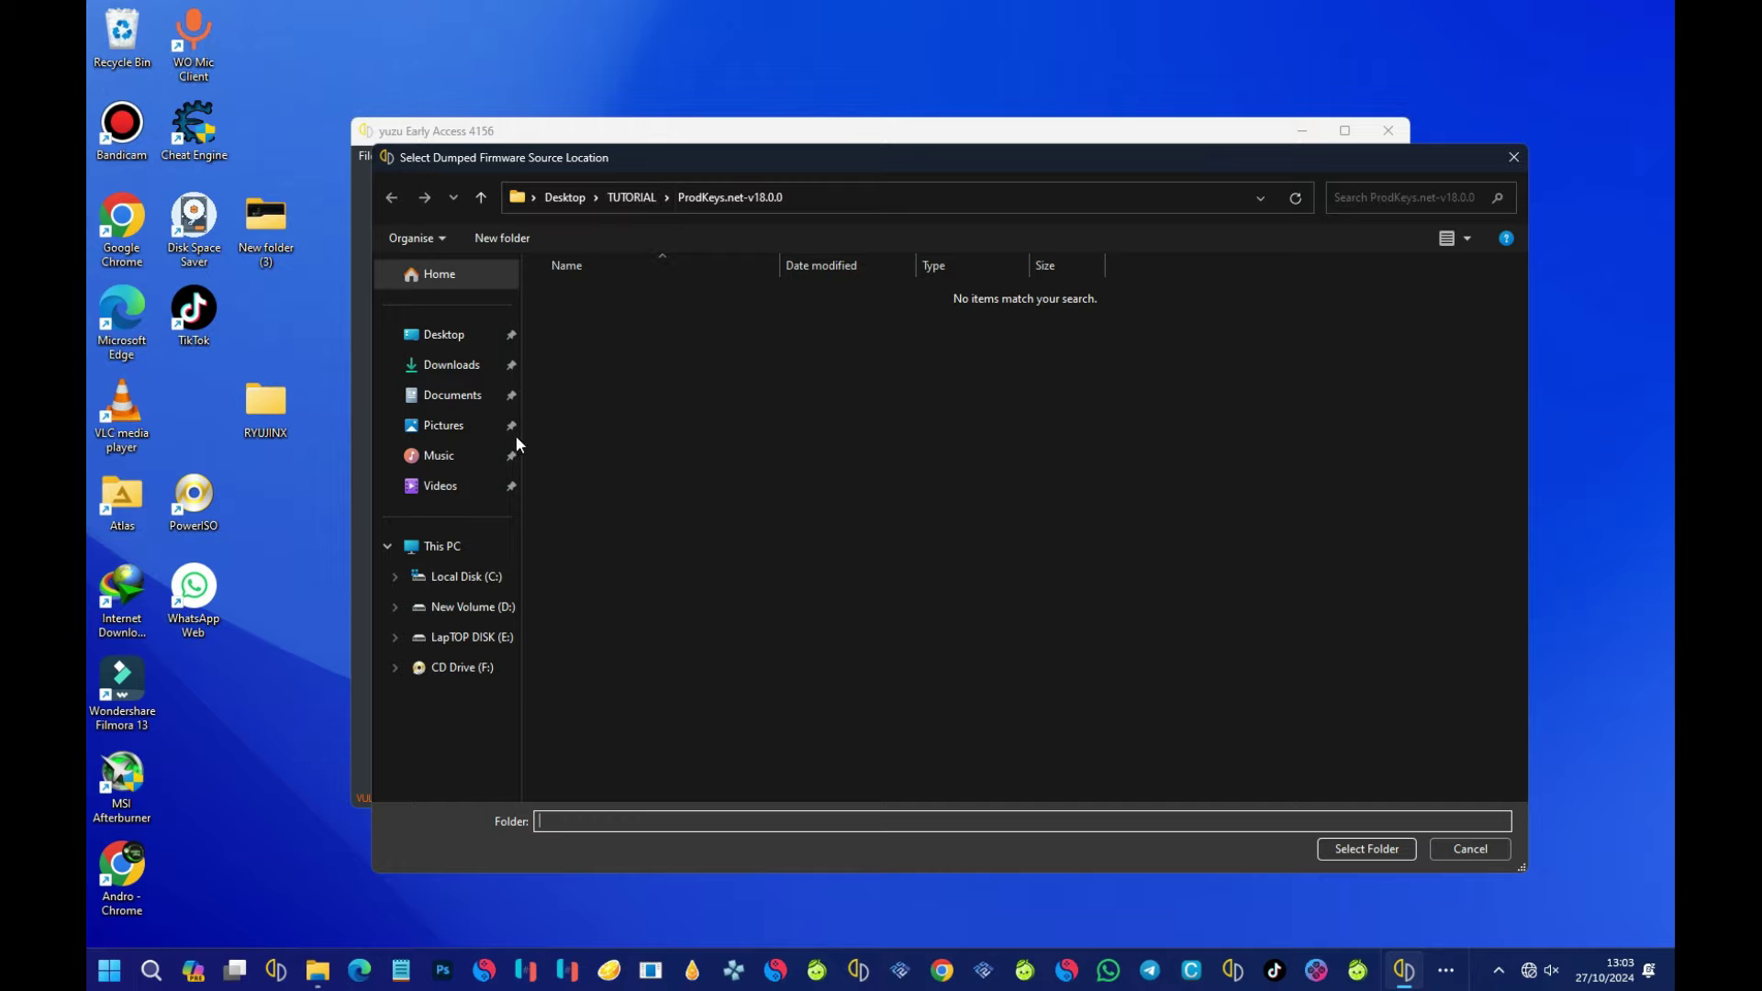
pyautogui.click(447, 342)
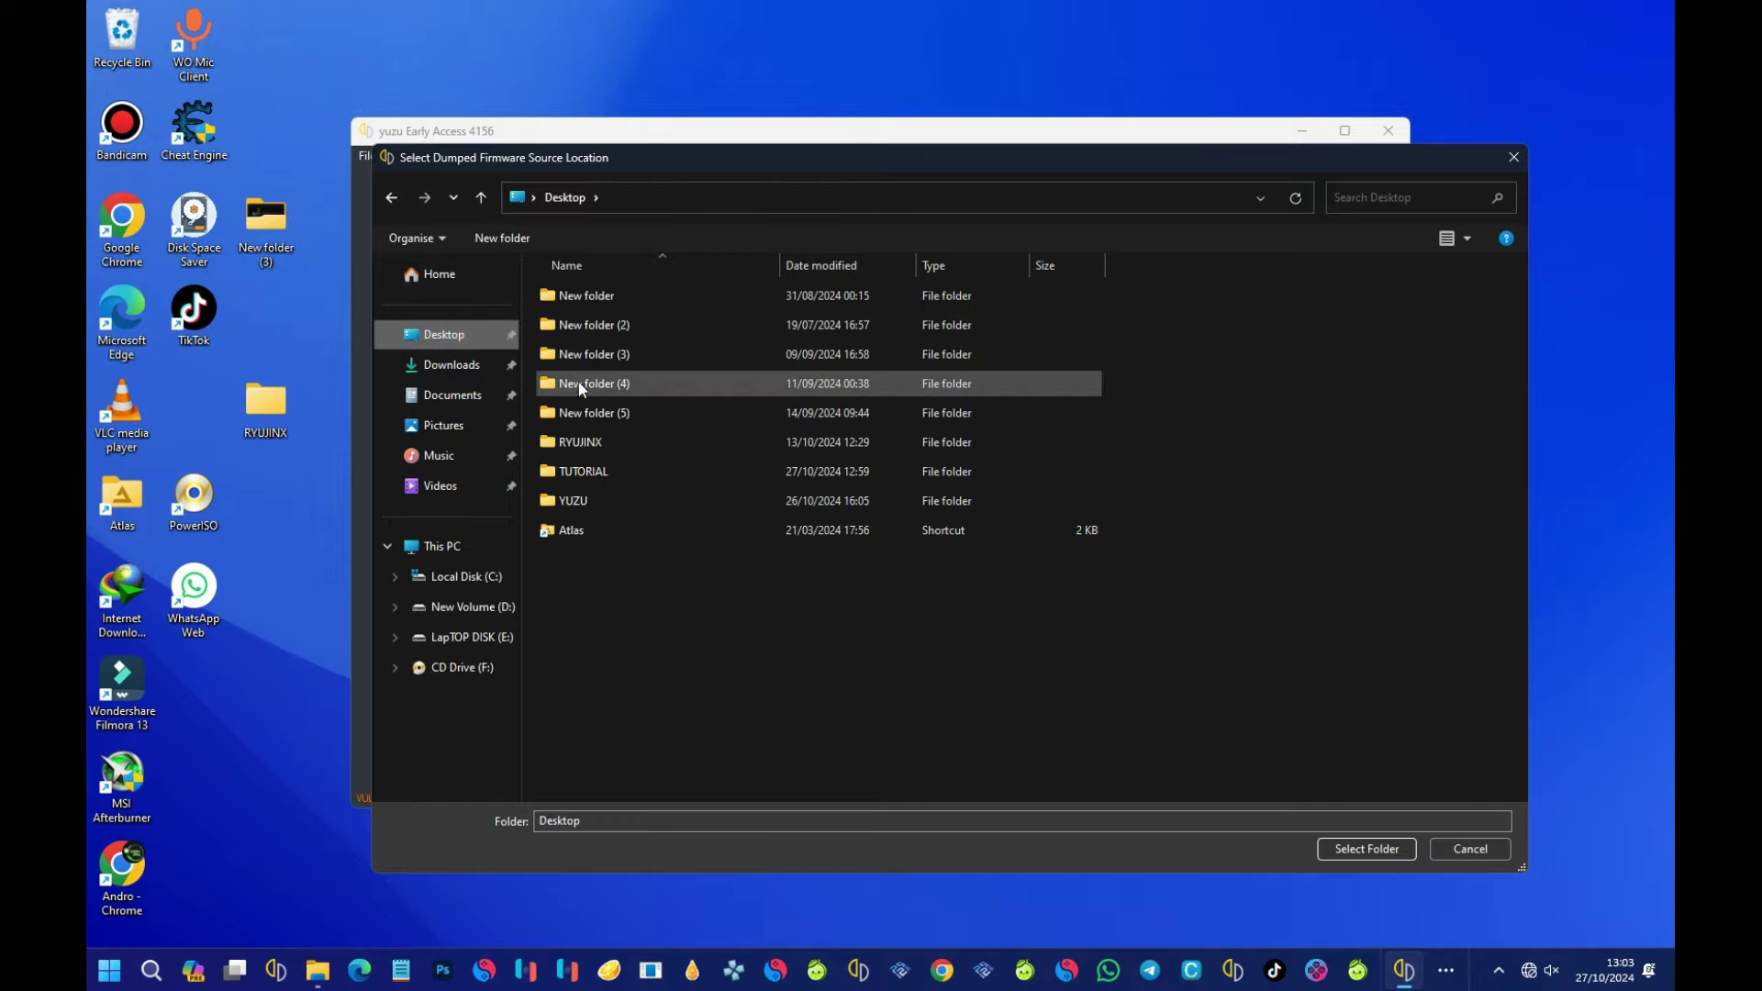
pyautogui.doubleClick(601, 471)
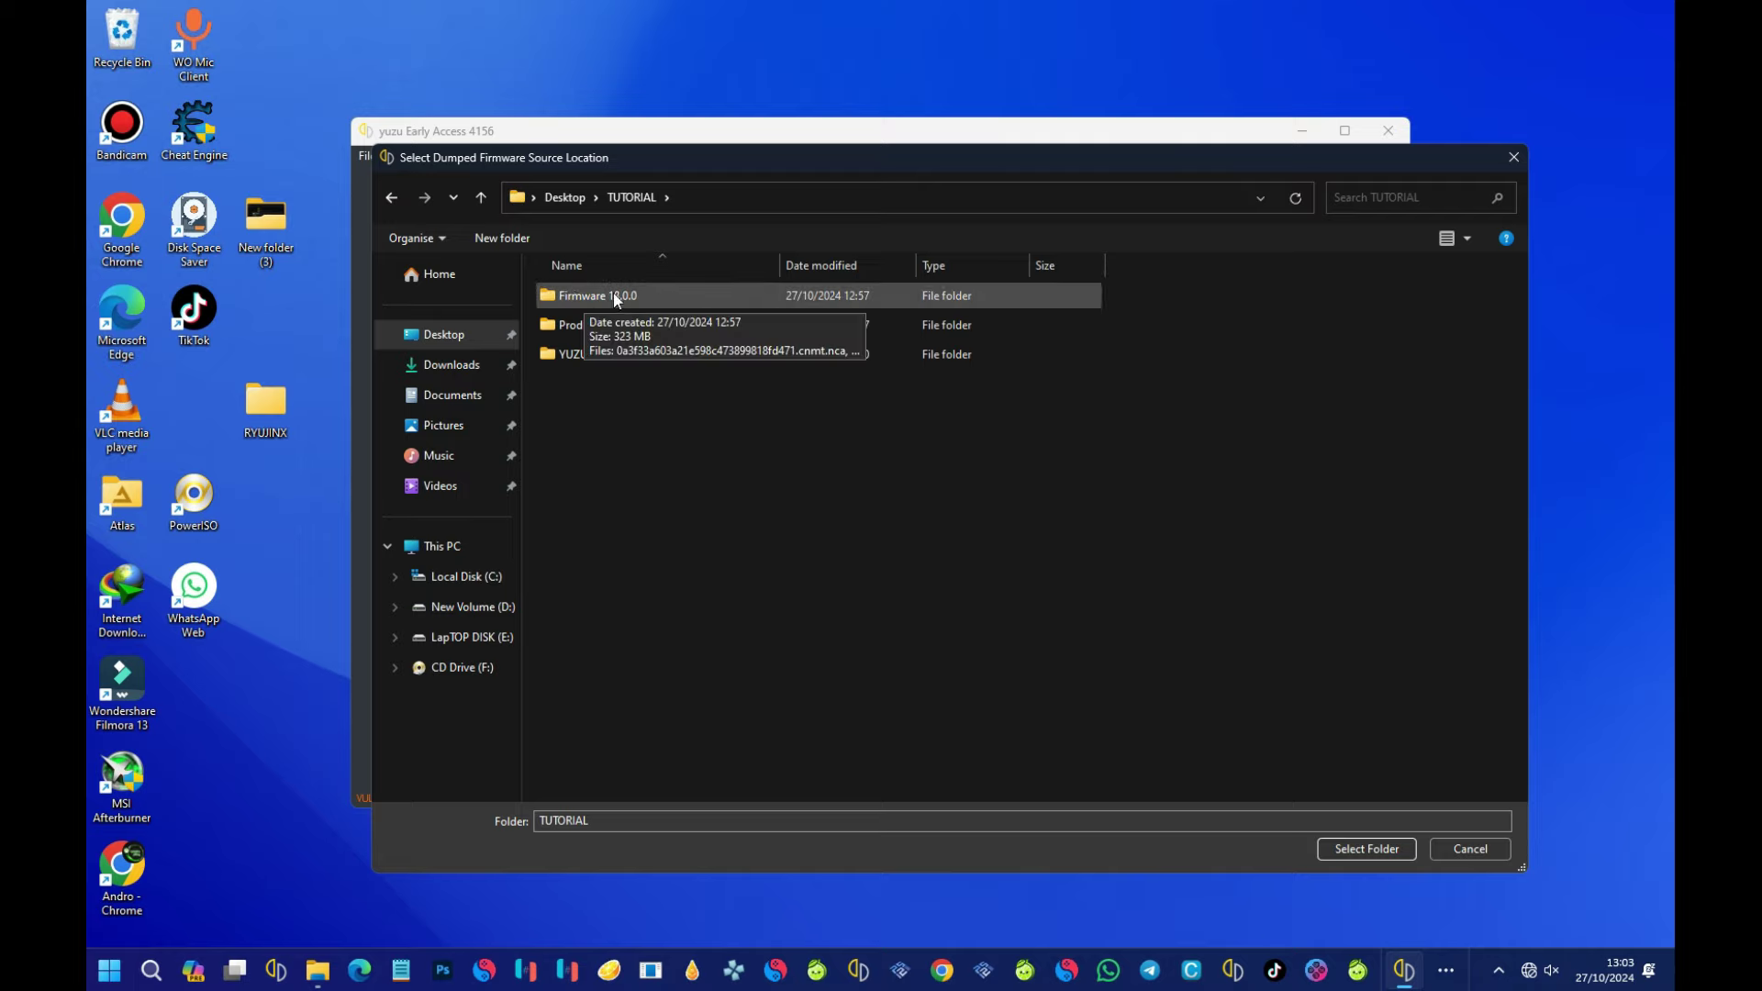
pyautogui.doubleClick(613, 296)
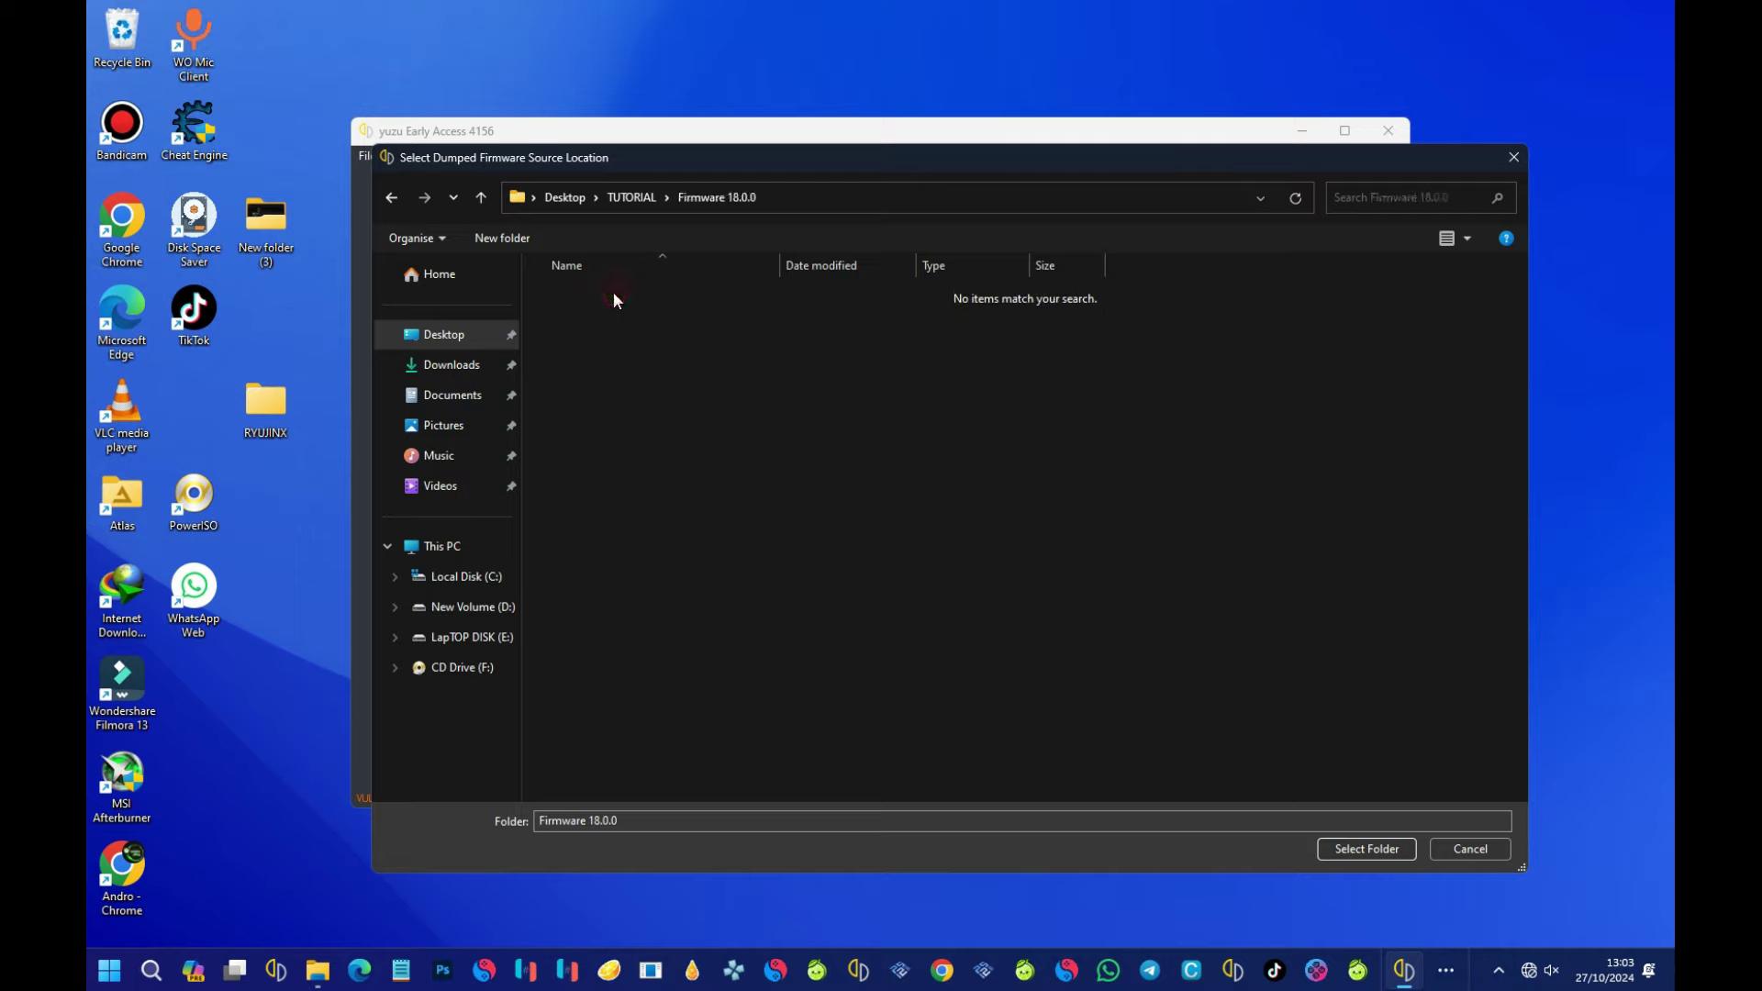
pyautogui.click(1365, 848)
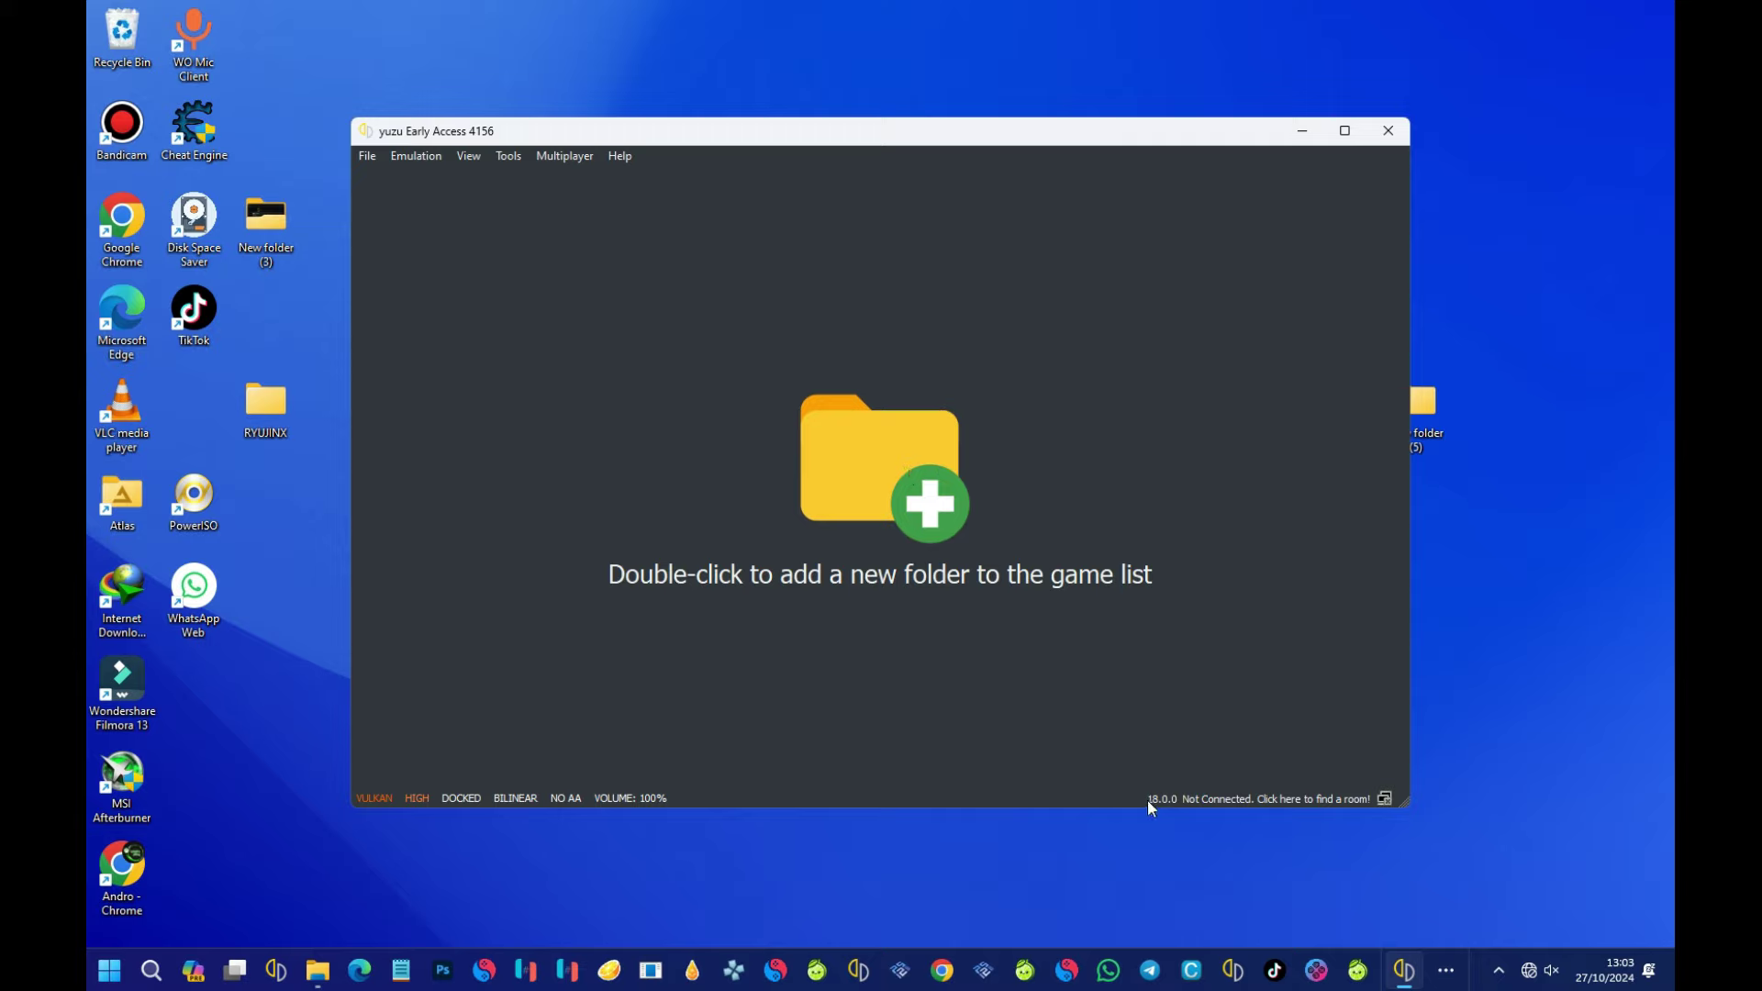
# - Enlarge the yuzu window from its bottom-right corner and move it higher up
pyautogui.moveTo(1151, 806)
pyautogui.moveTo(1402, 801); pyautogui.dragTo(1584, 898)
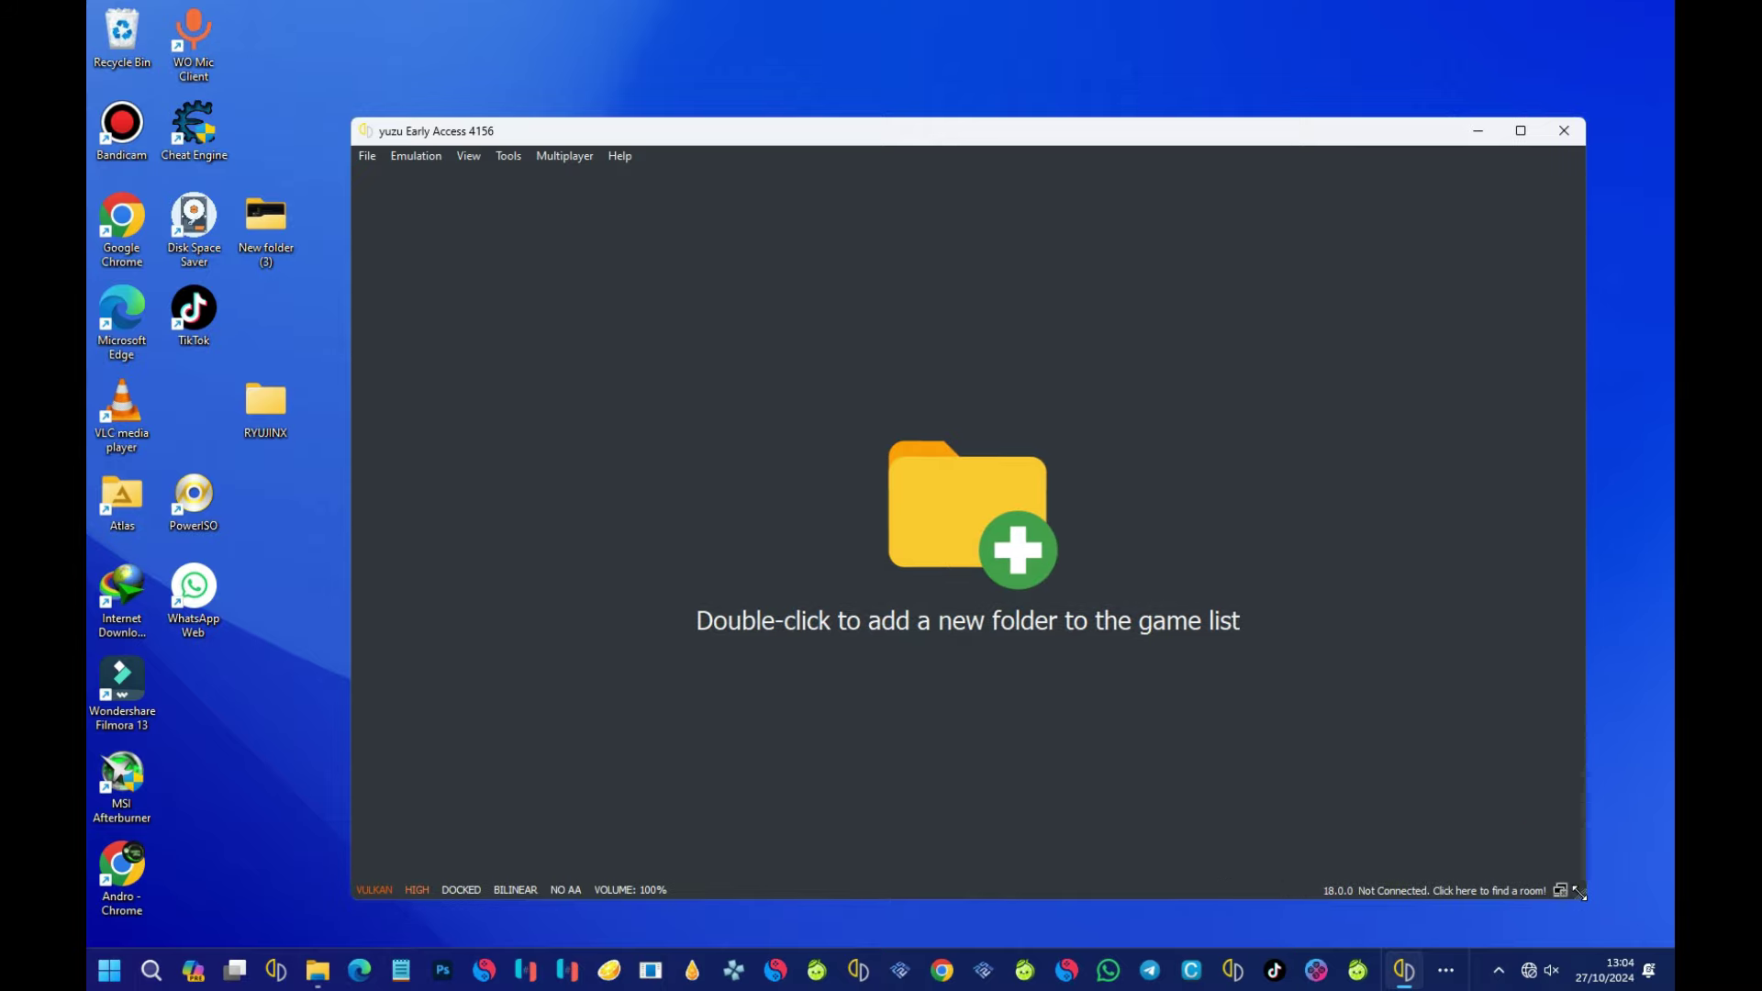
pyautogui.moveTo(936, 134); pyautogui.dragTo(859, 94)
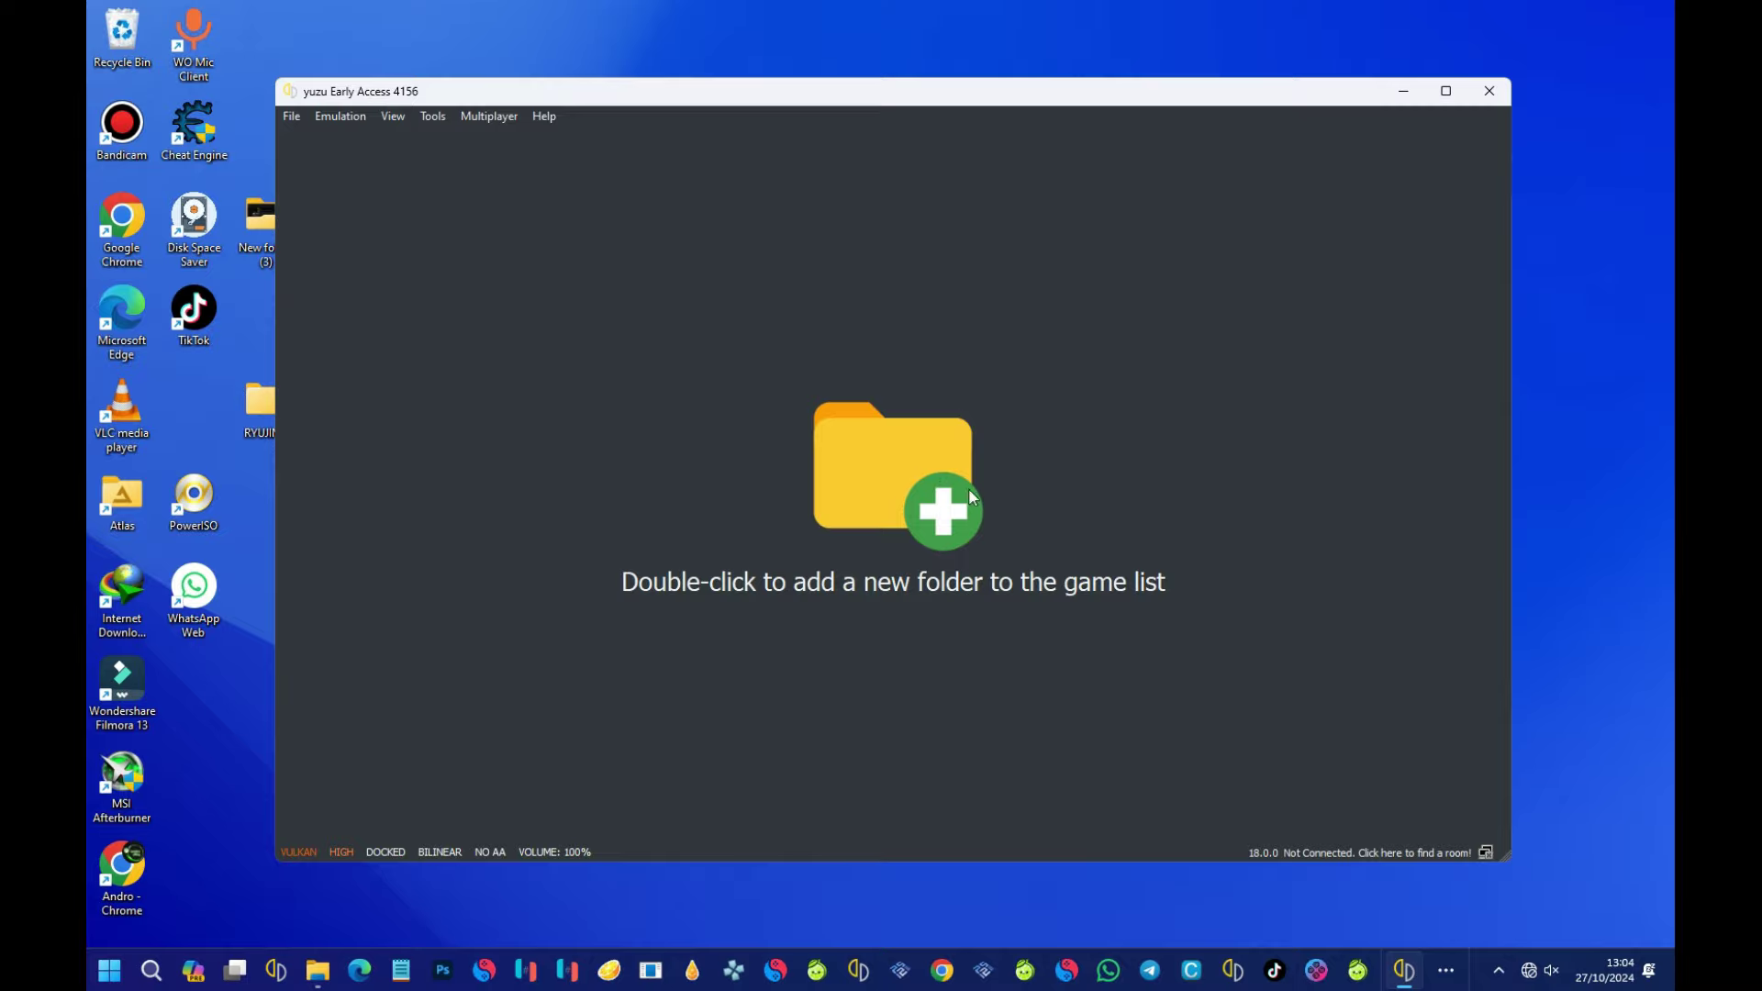
# - Start adding a game folder and browse to LapTOP DISK (E:) > YUZU > ROMS
pyautogui.doubleClick(867, 498)
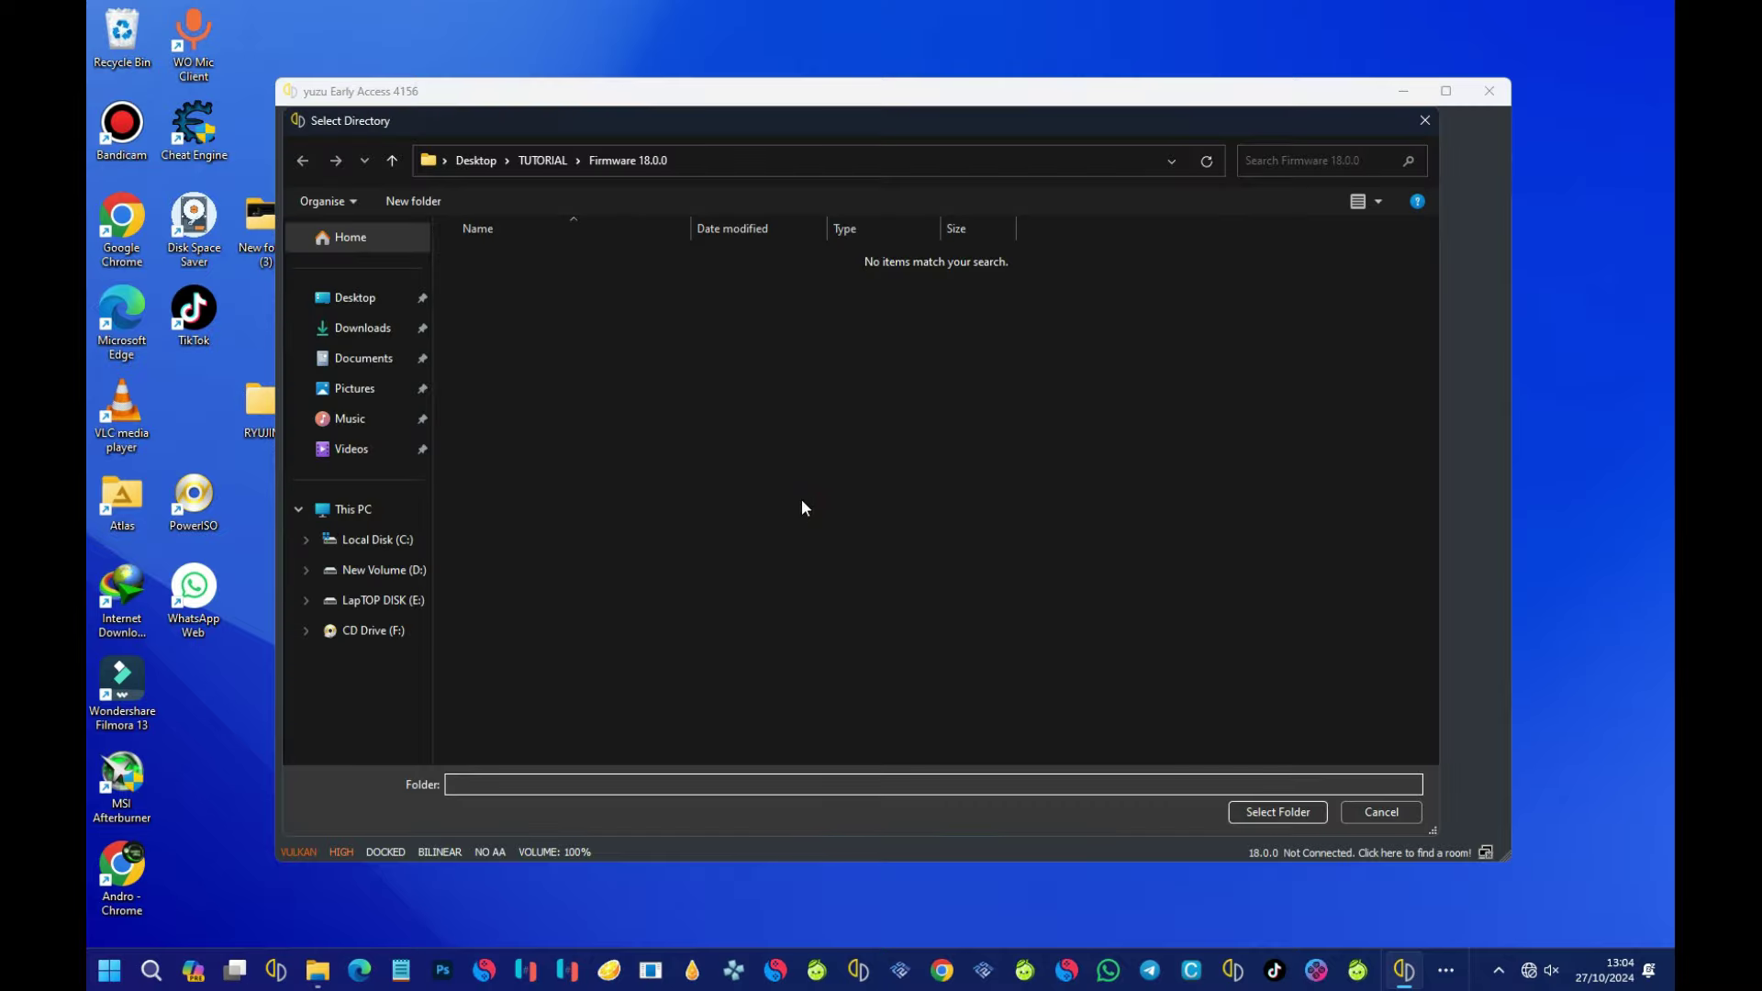
pyautogui.click(385, 604)
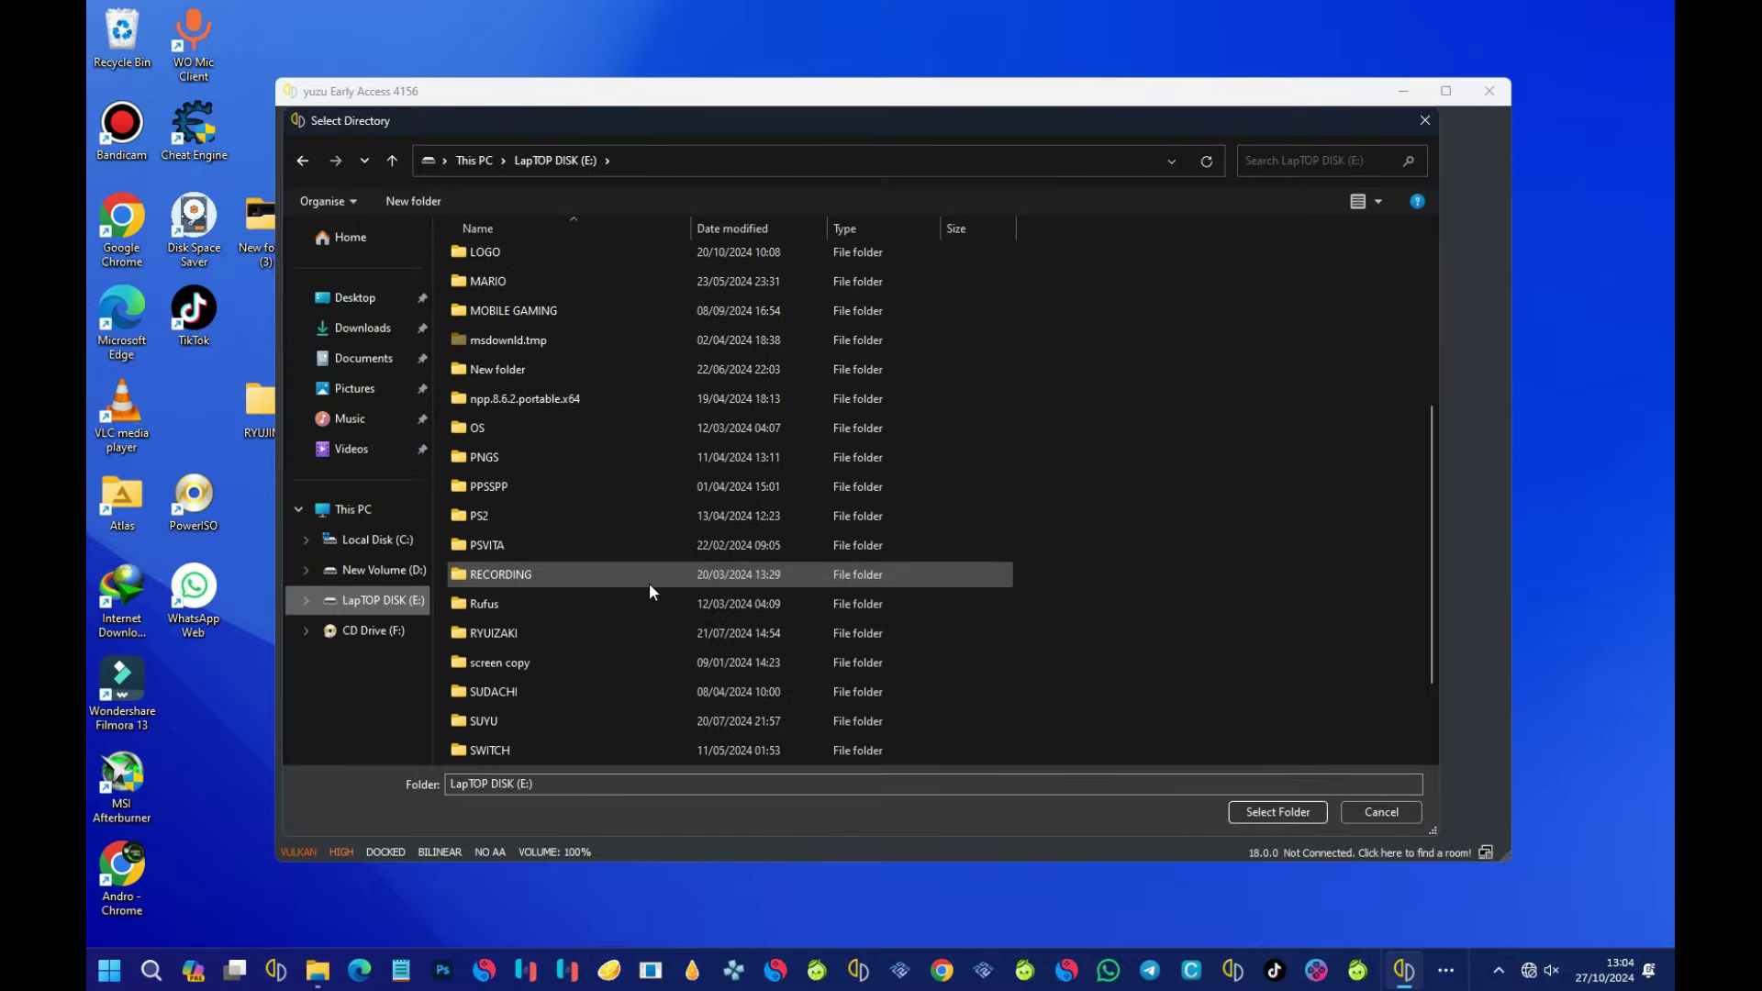
pyautogui.scroll(-3, 648, 581)
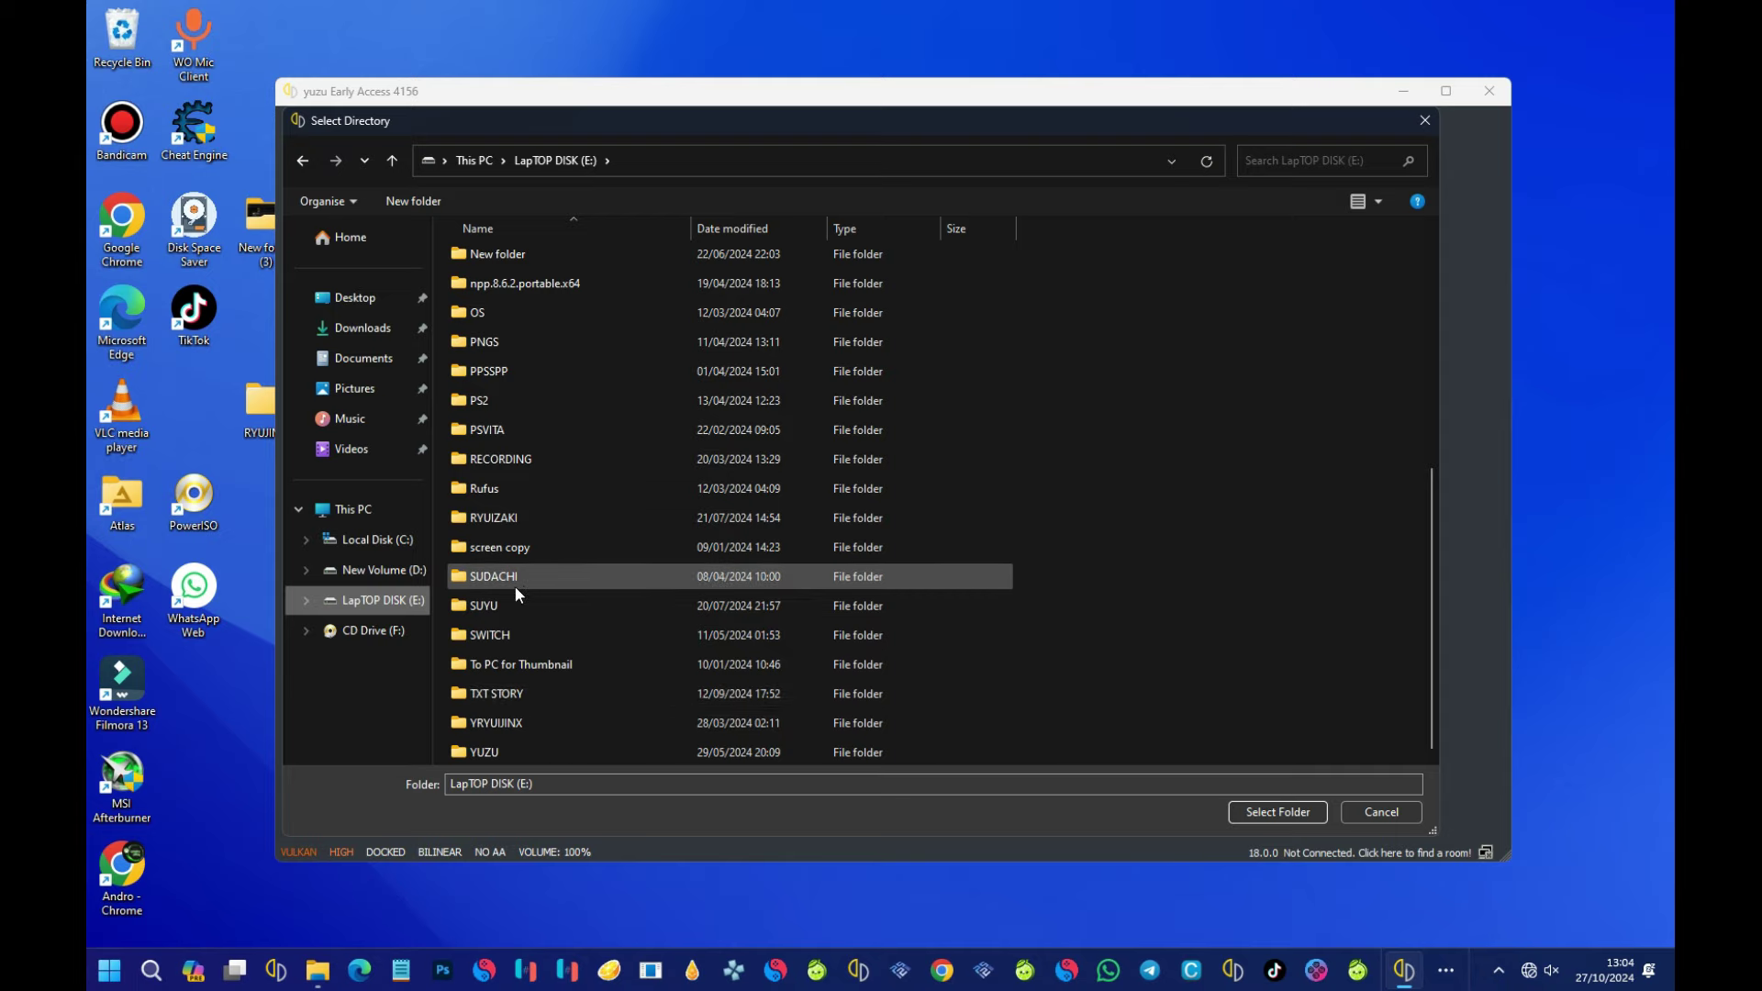
pyautogui.doubleClick(525, 748)
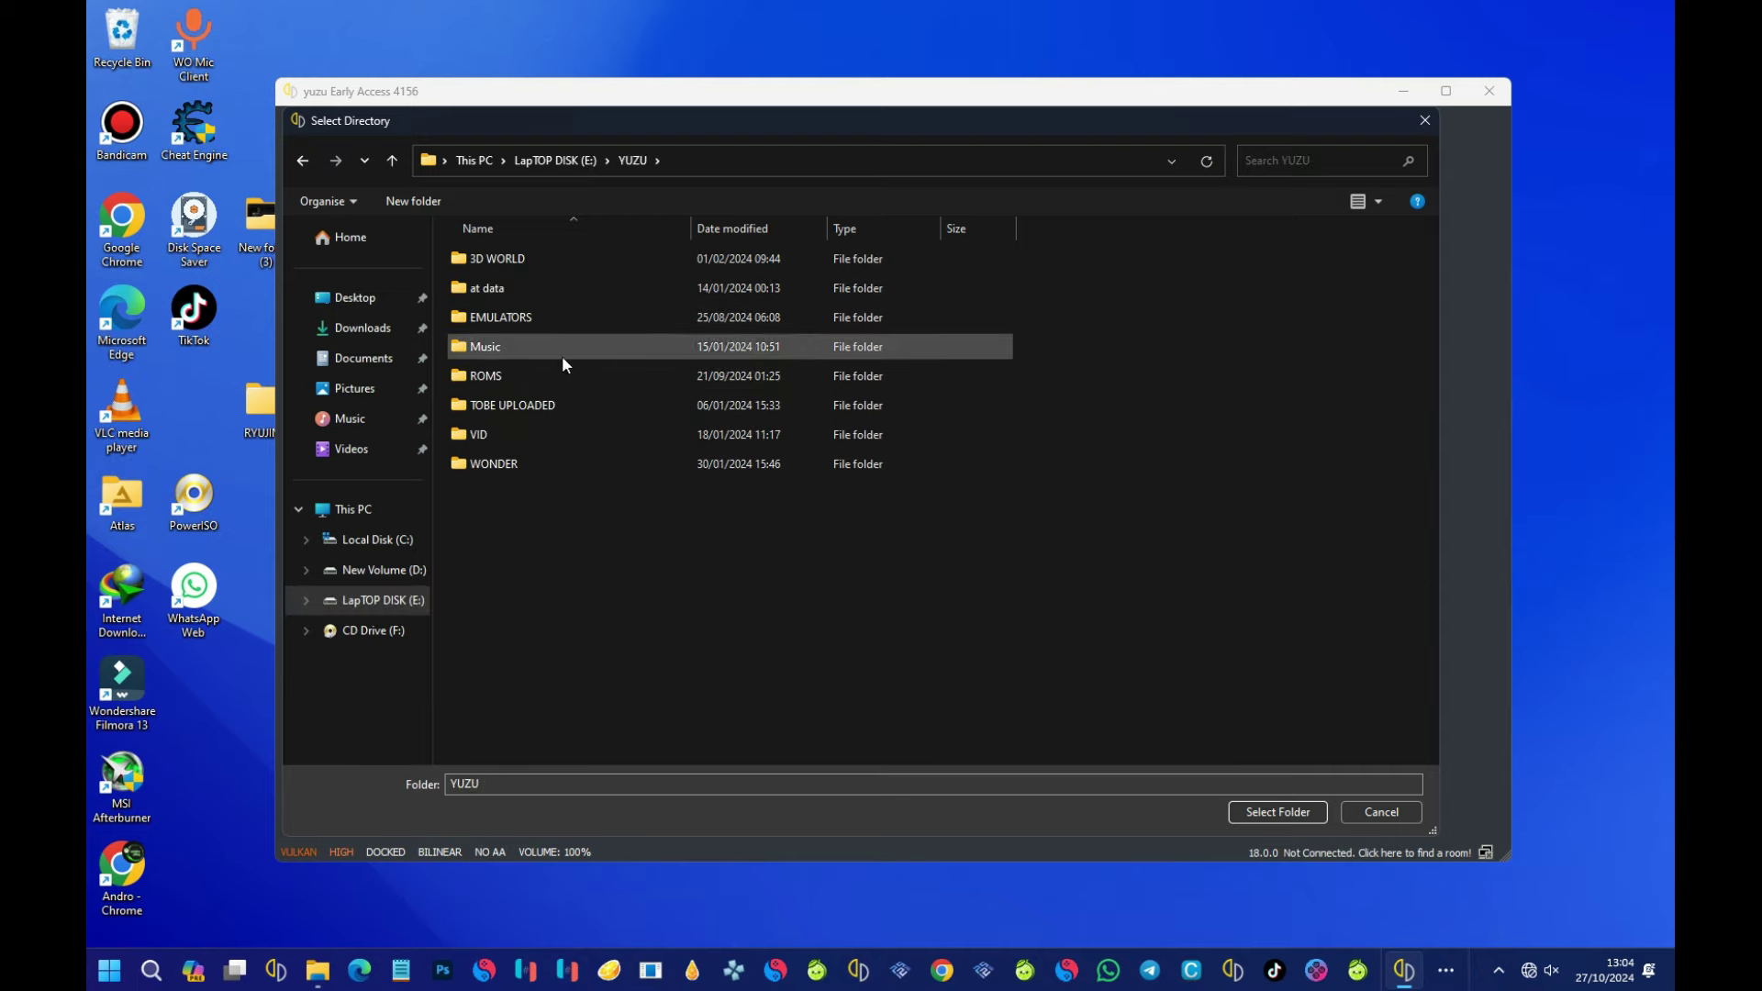
pyautogui.doubleClick(538, 371)
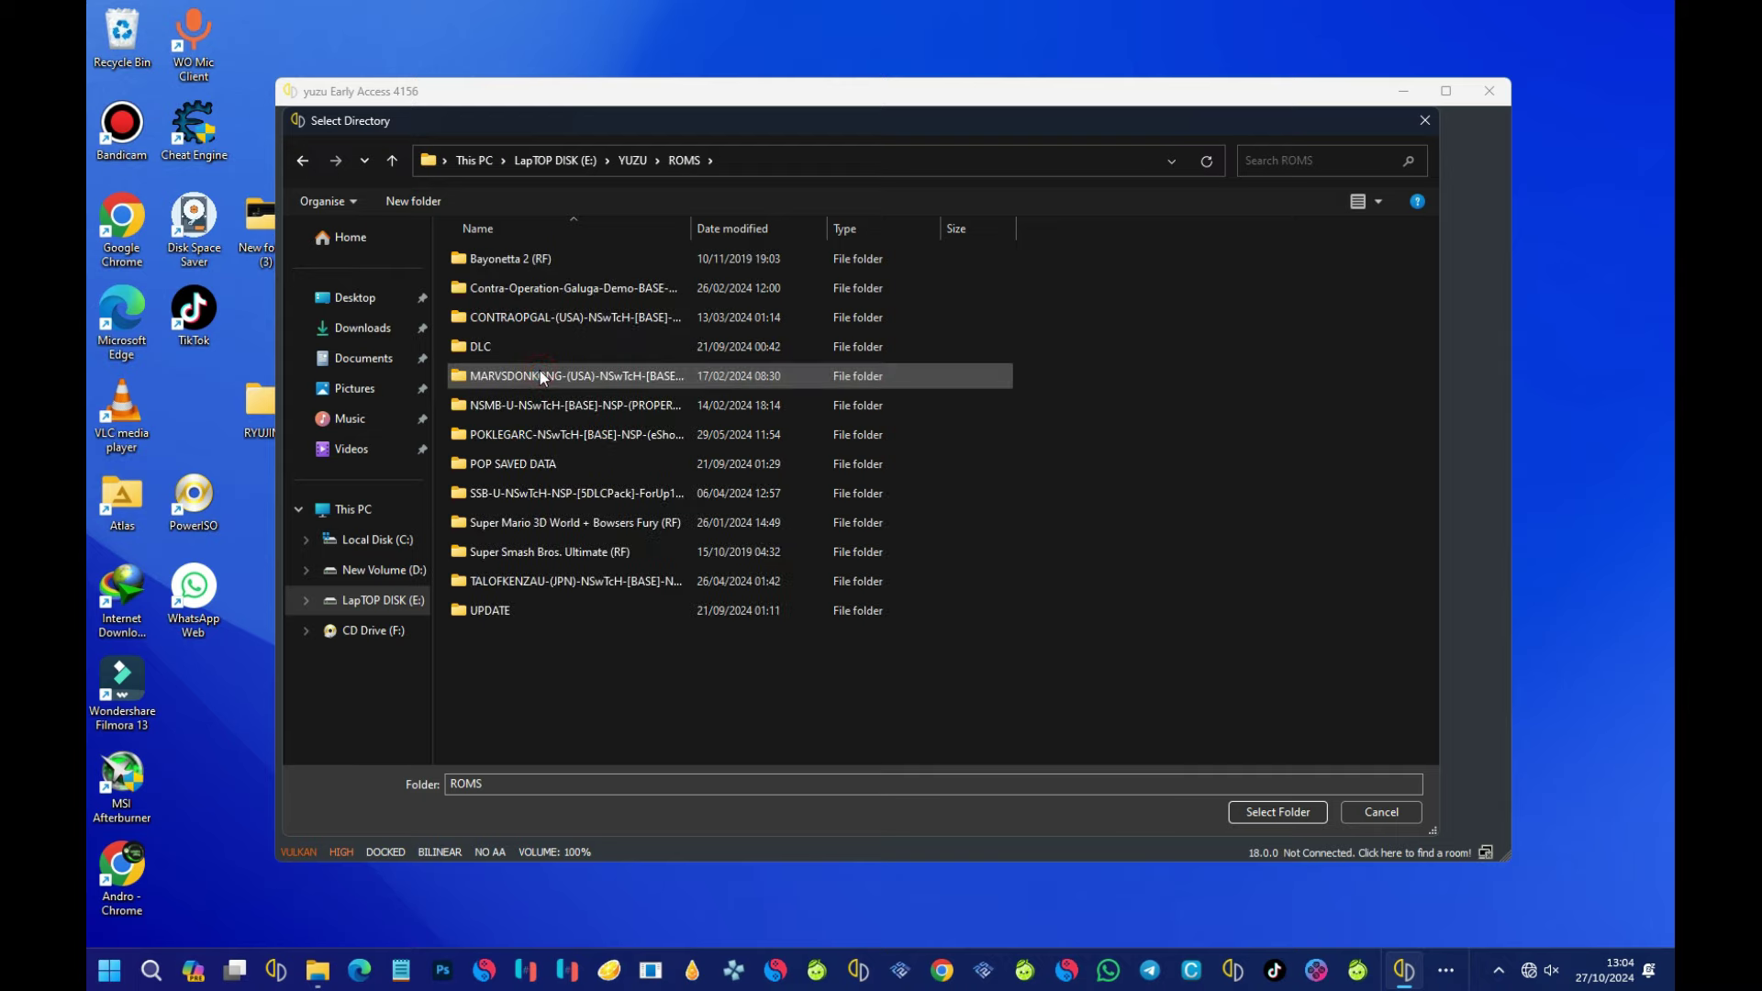
# - Add E:/YUZU/ROMS as a game directory and review the game list
pyautogui.click(1279, 811)
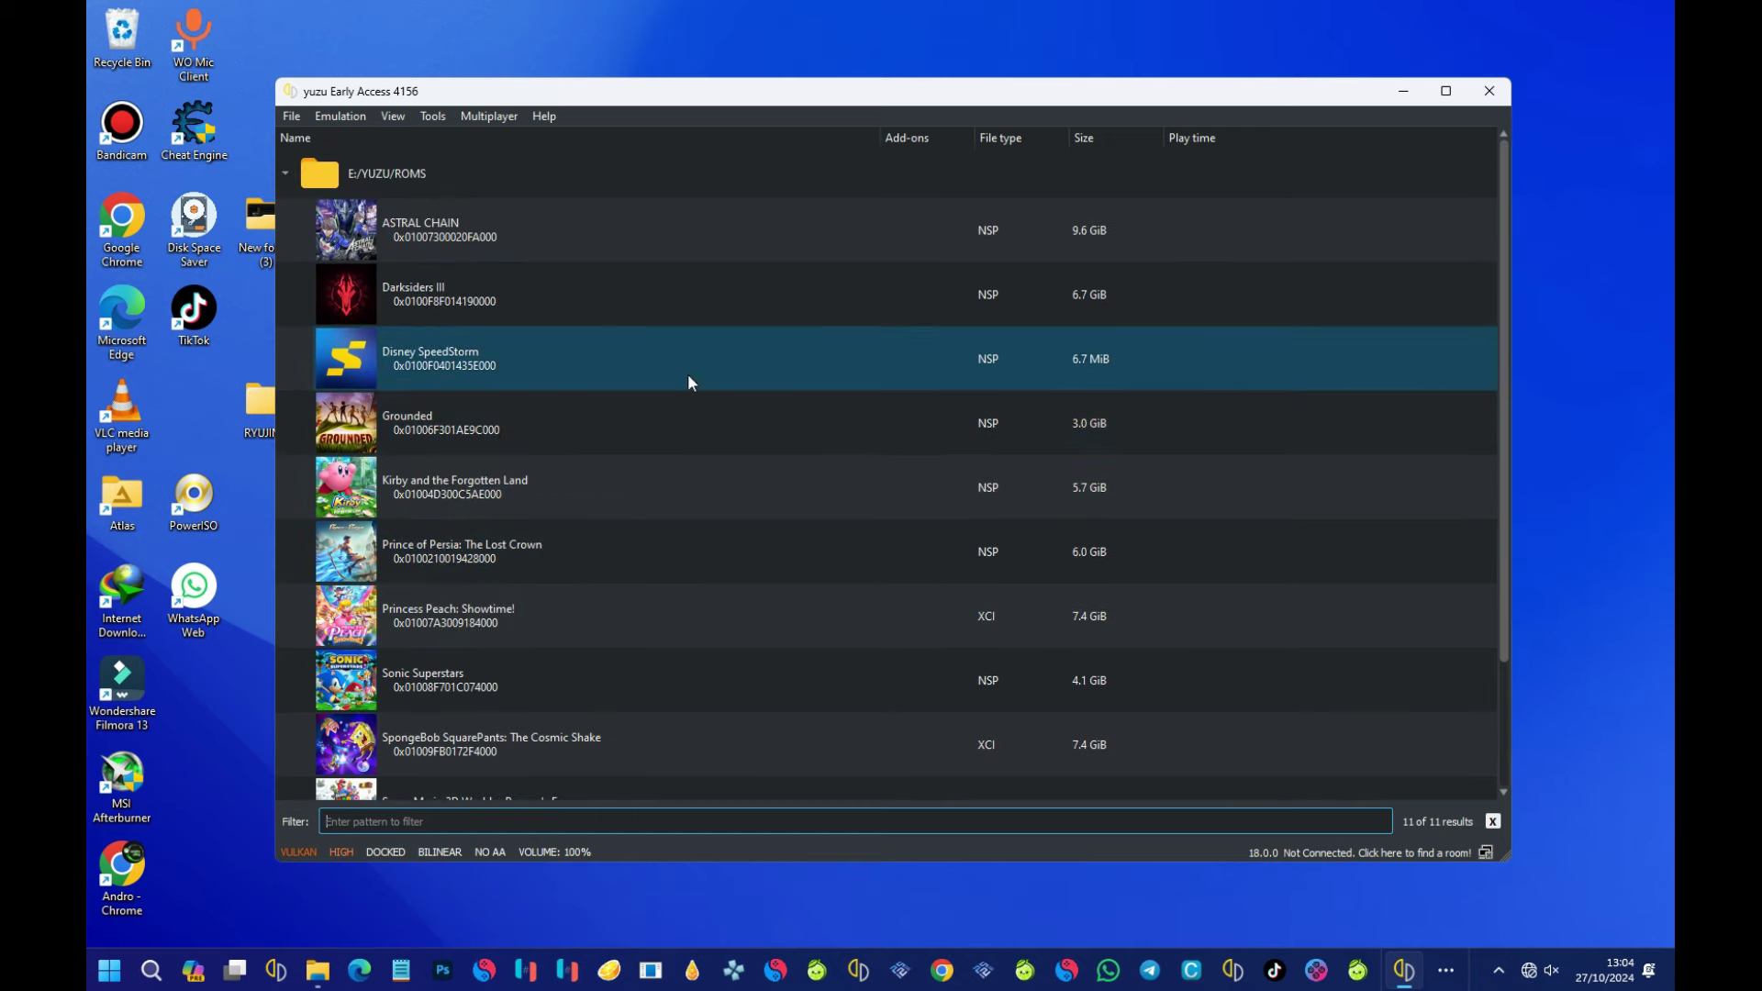
pyautogui.scroll(-2, 642, 413)
pyautogui.scroll(2, 715, 556)
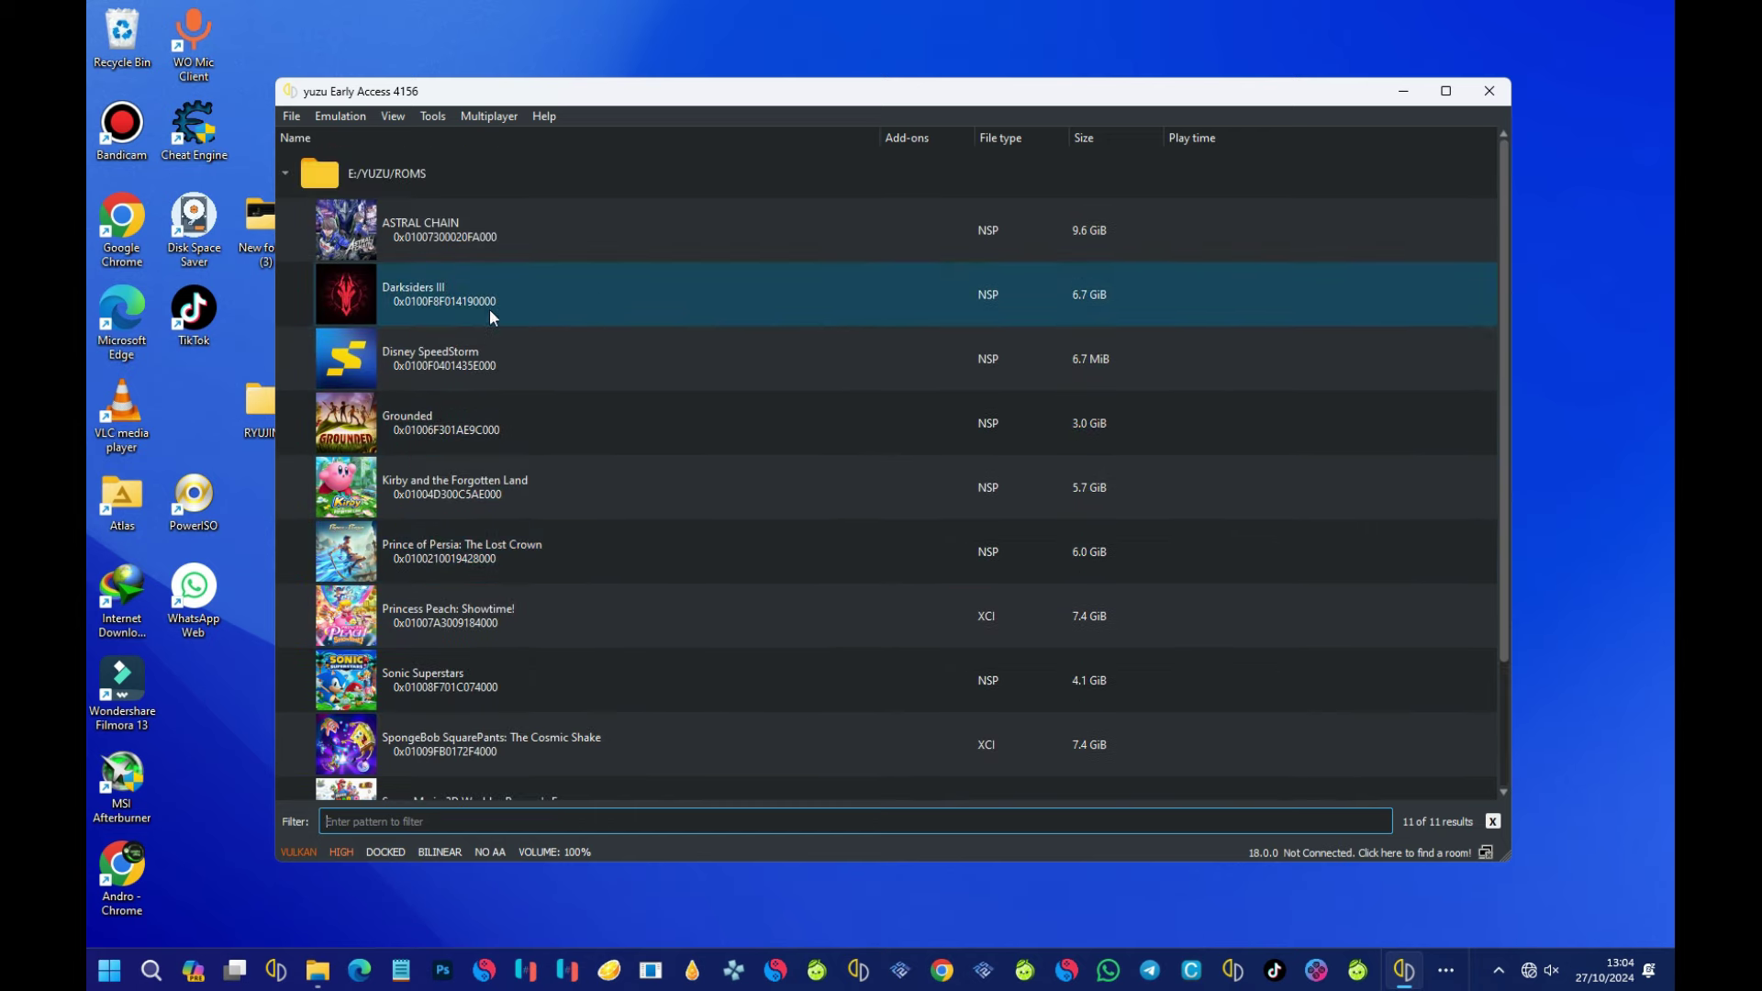
pyautogui.scroll(-2, 619, 497)
pyautogui.scroll(2, 621, 509)
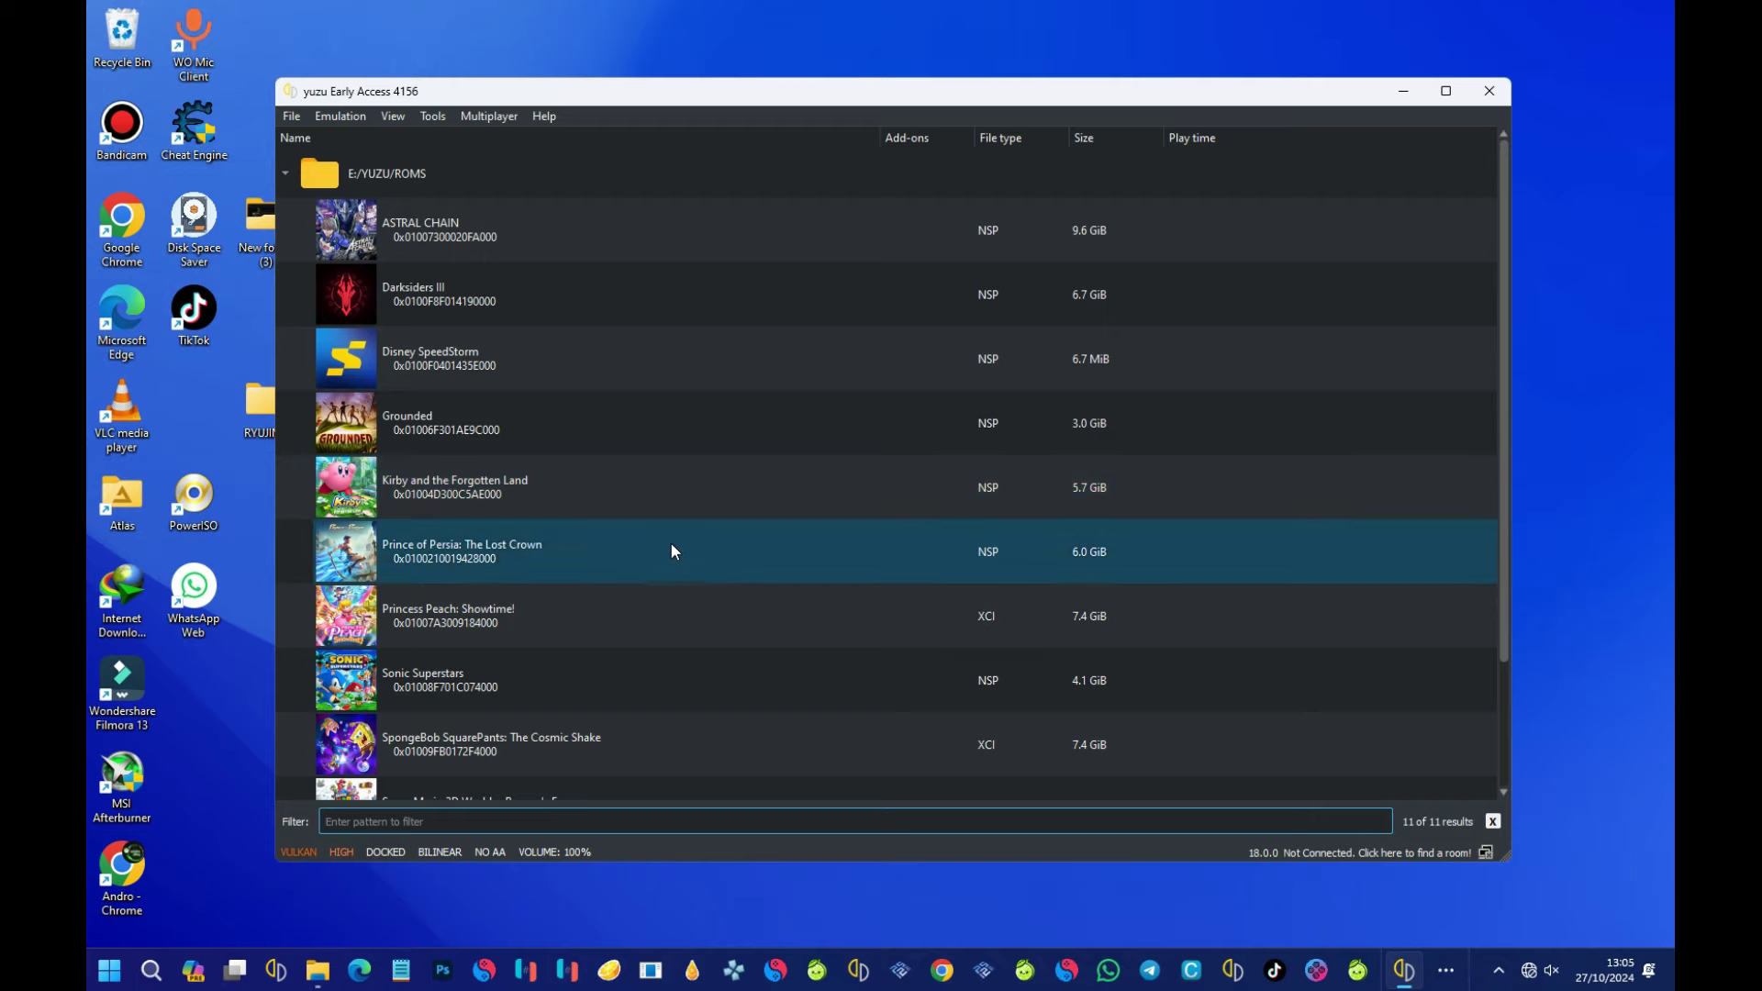
pyautogui.scroll(-2, 673, 550)
pyautogui.scroll(2, 674, 541)
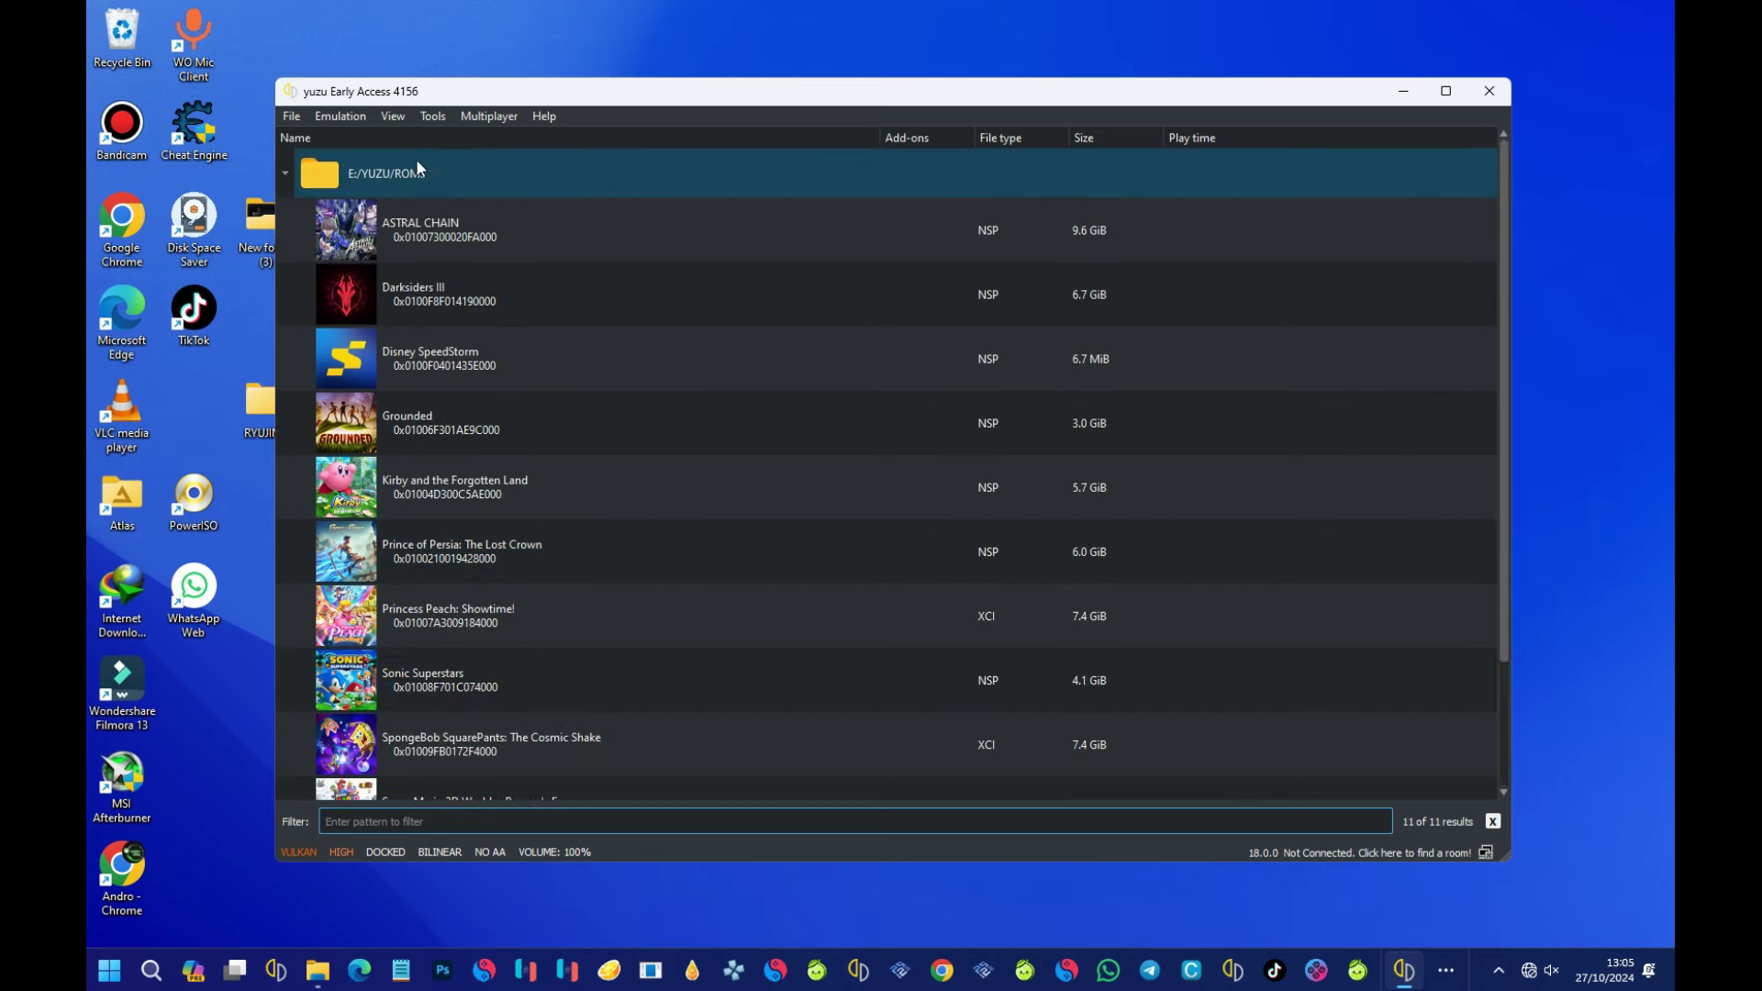
# - Enable Scan Subfolders on the E:/YUZU/ROMS folder so all 19 titles appear
pyautogui.rightClick(387, 171)
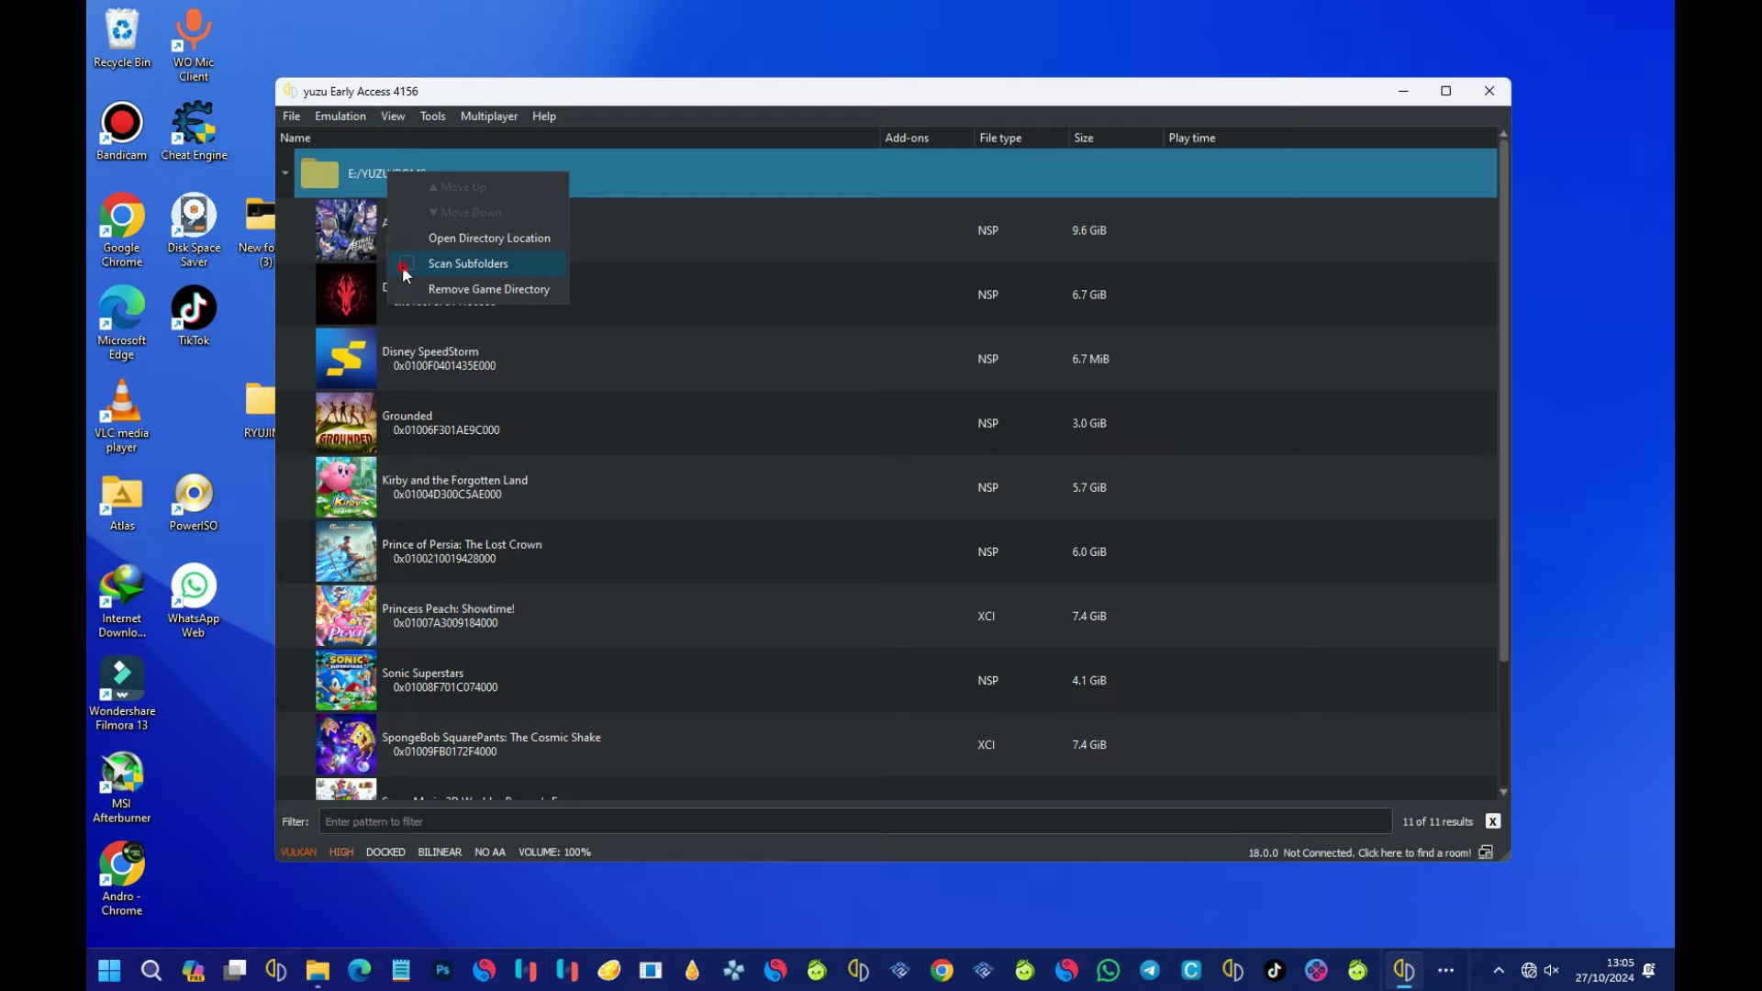
pyautogui.click(403, 266)
pyautogui.scroll(-3, 633, 413)
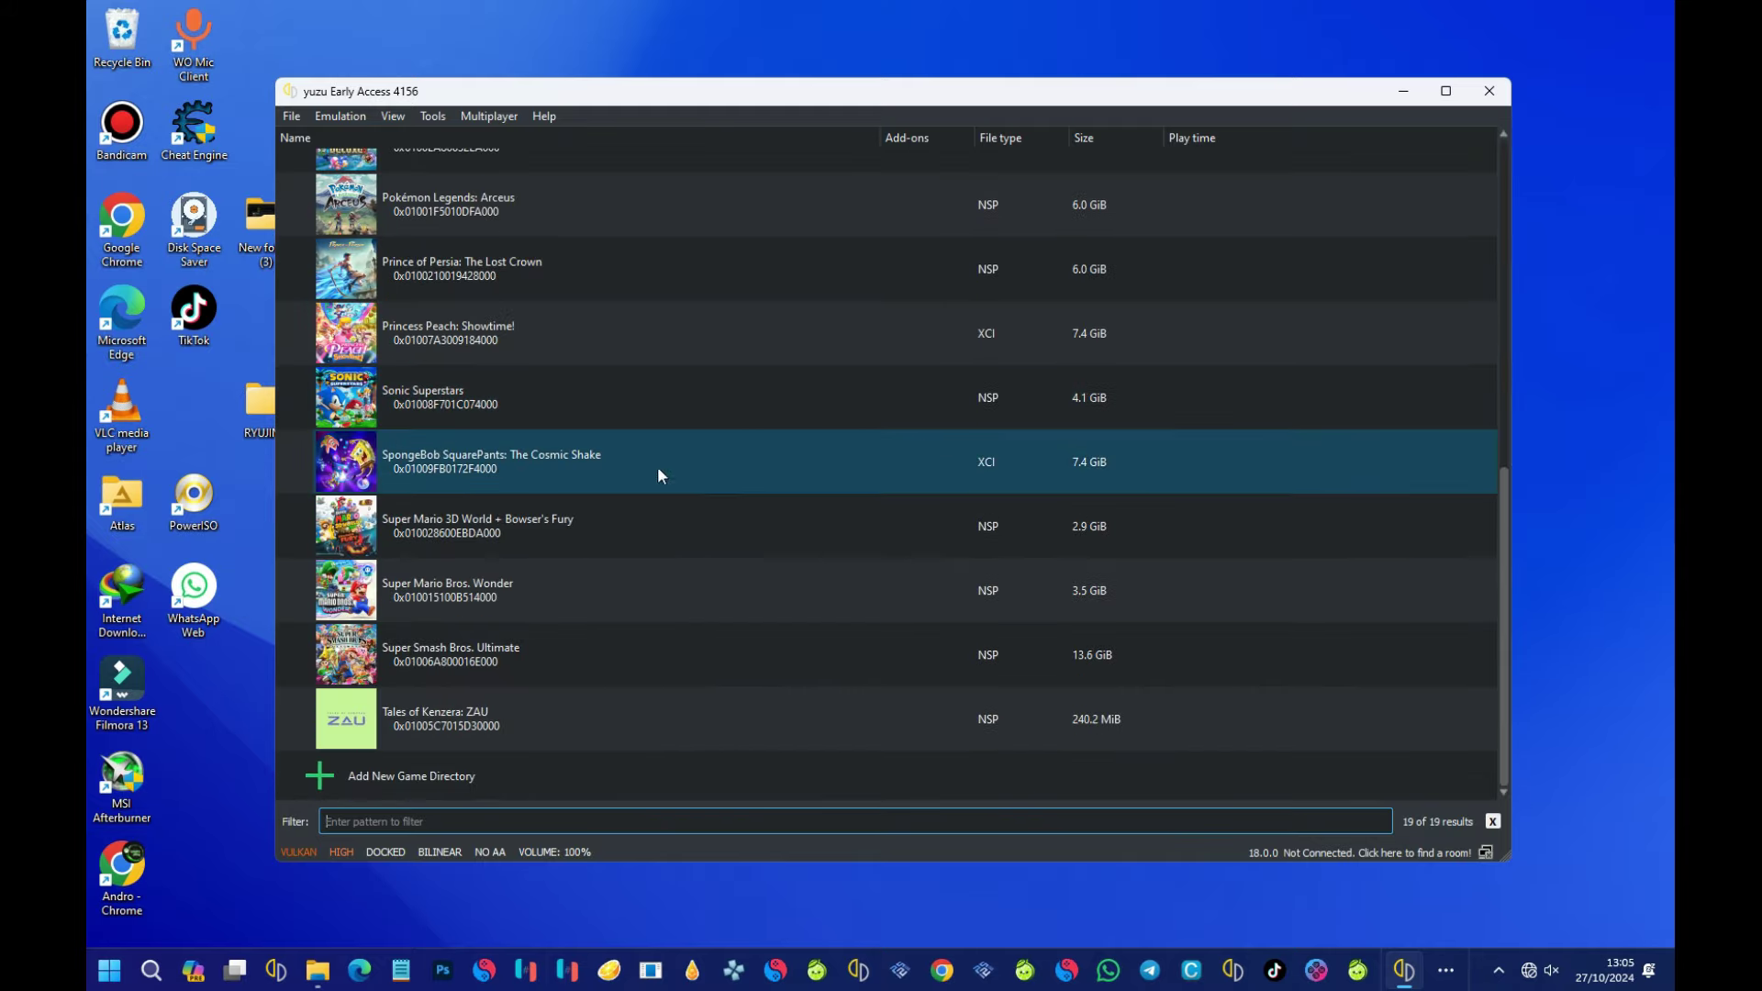
pyautogui.scroll(3, 778, 581)
pyautogui.scroll(-3, 755, 471)
pyautogui.scroll(1, 657, 466)
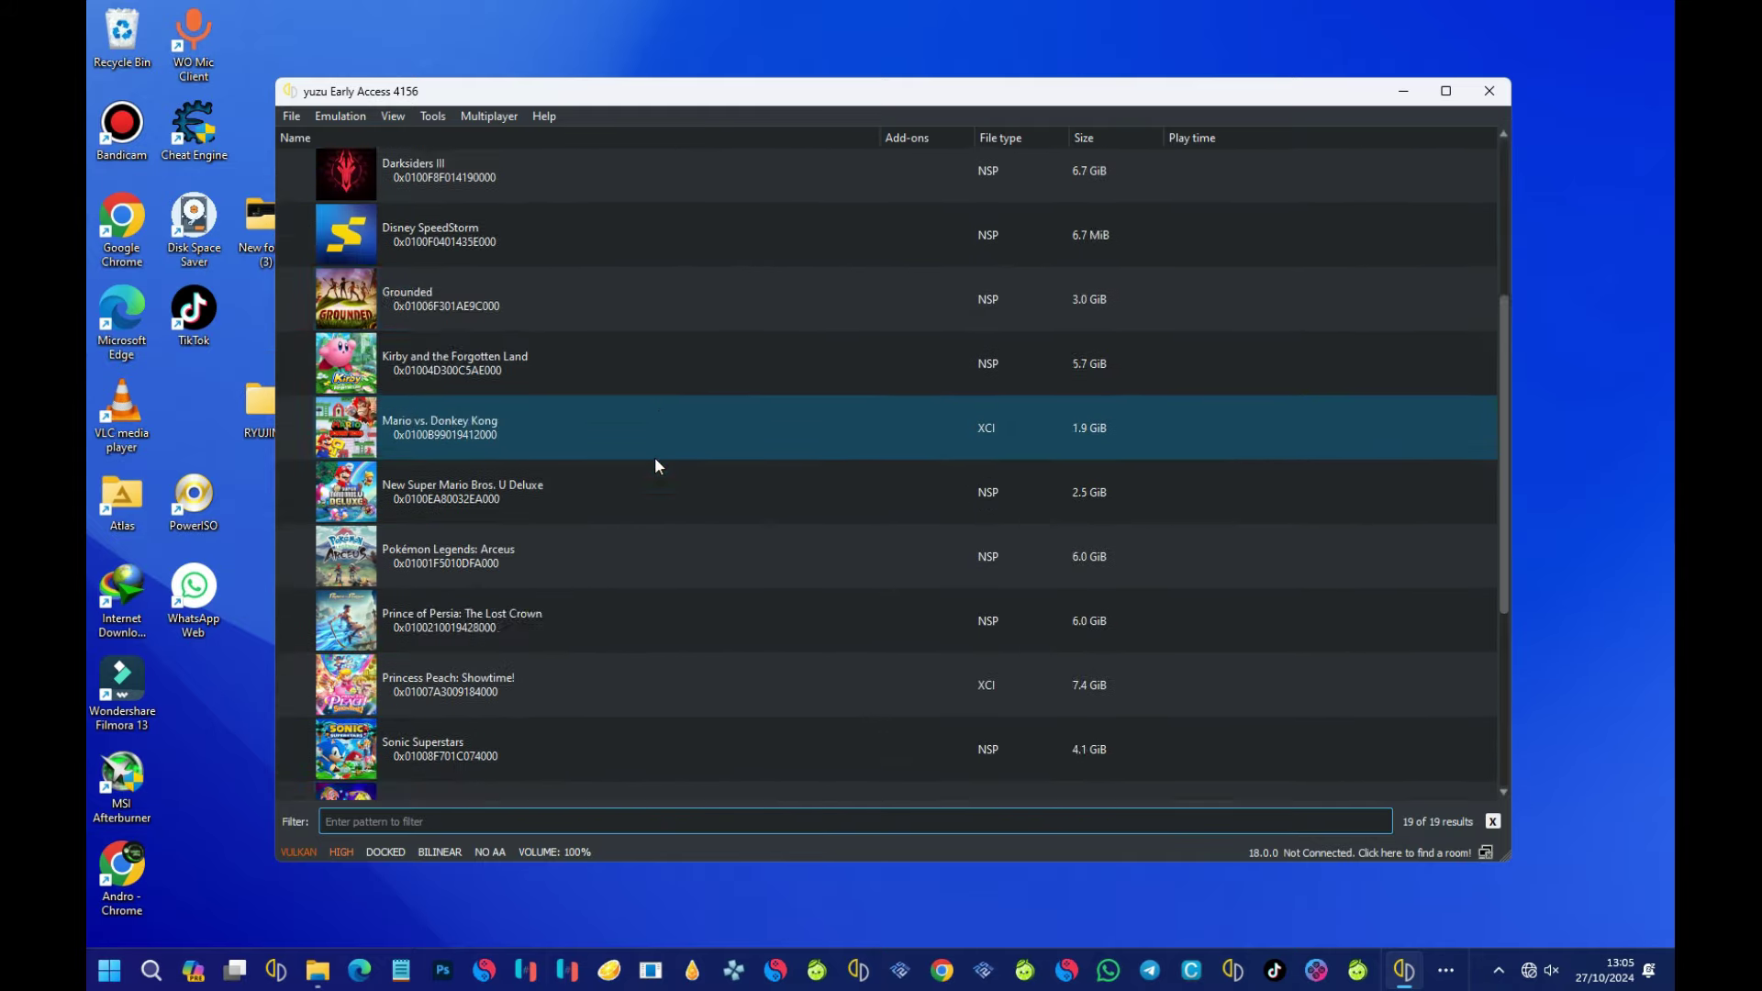
pyautogui.scroll(-2, 657, 466)
pyautogui.scroll(5, 653, 456)
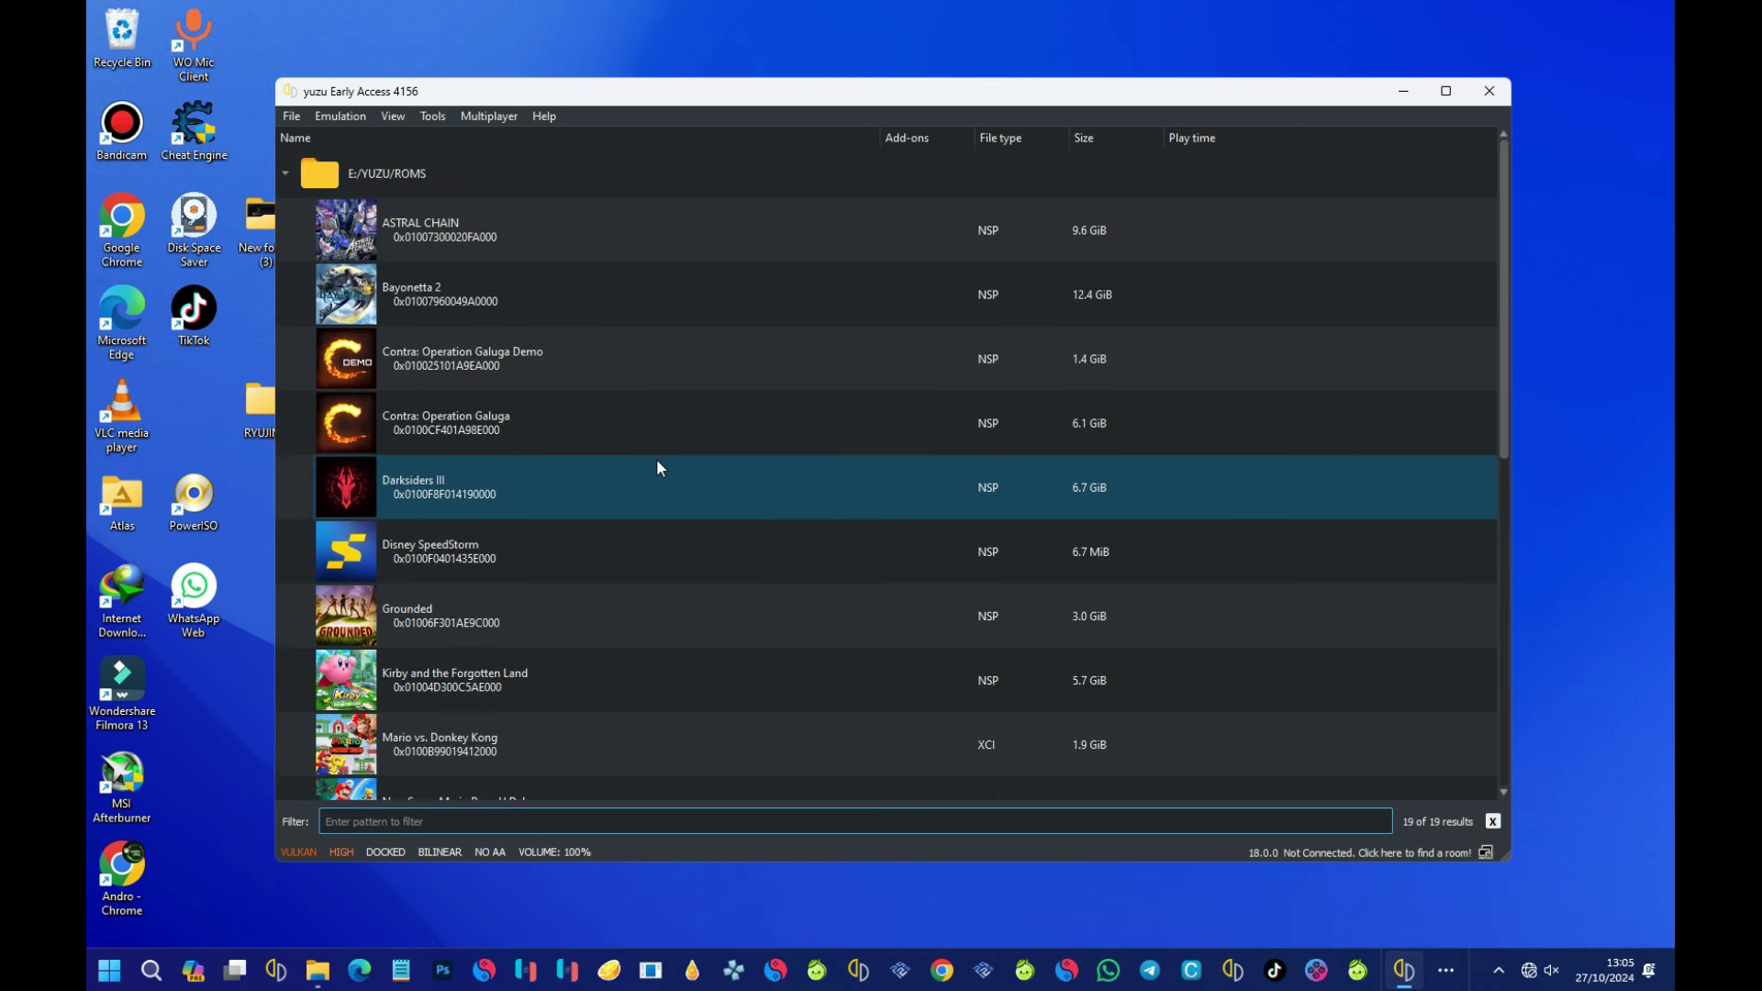
pyautogui.scroll(-5, 657, 459)
pyautogui.scroll(5, 657, 468)
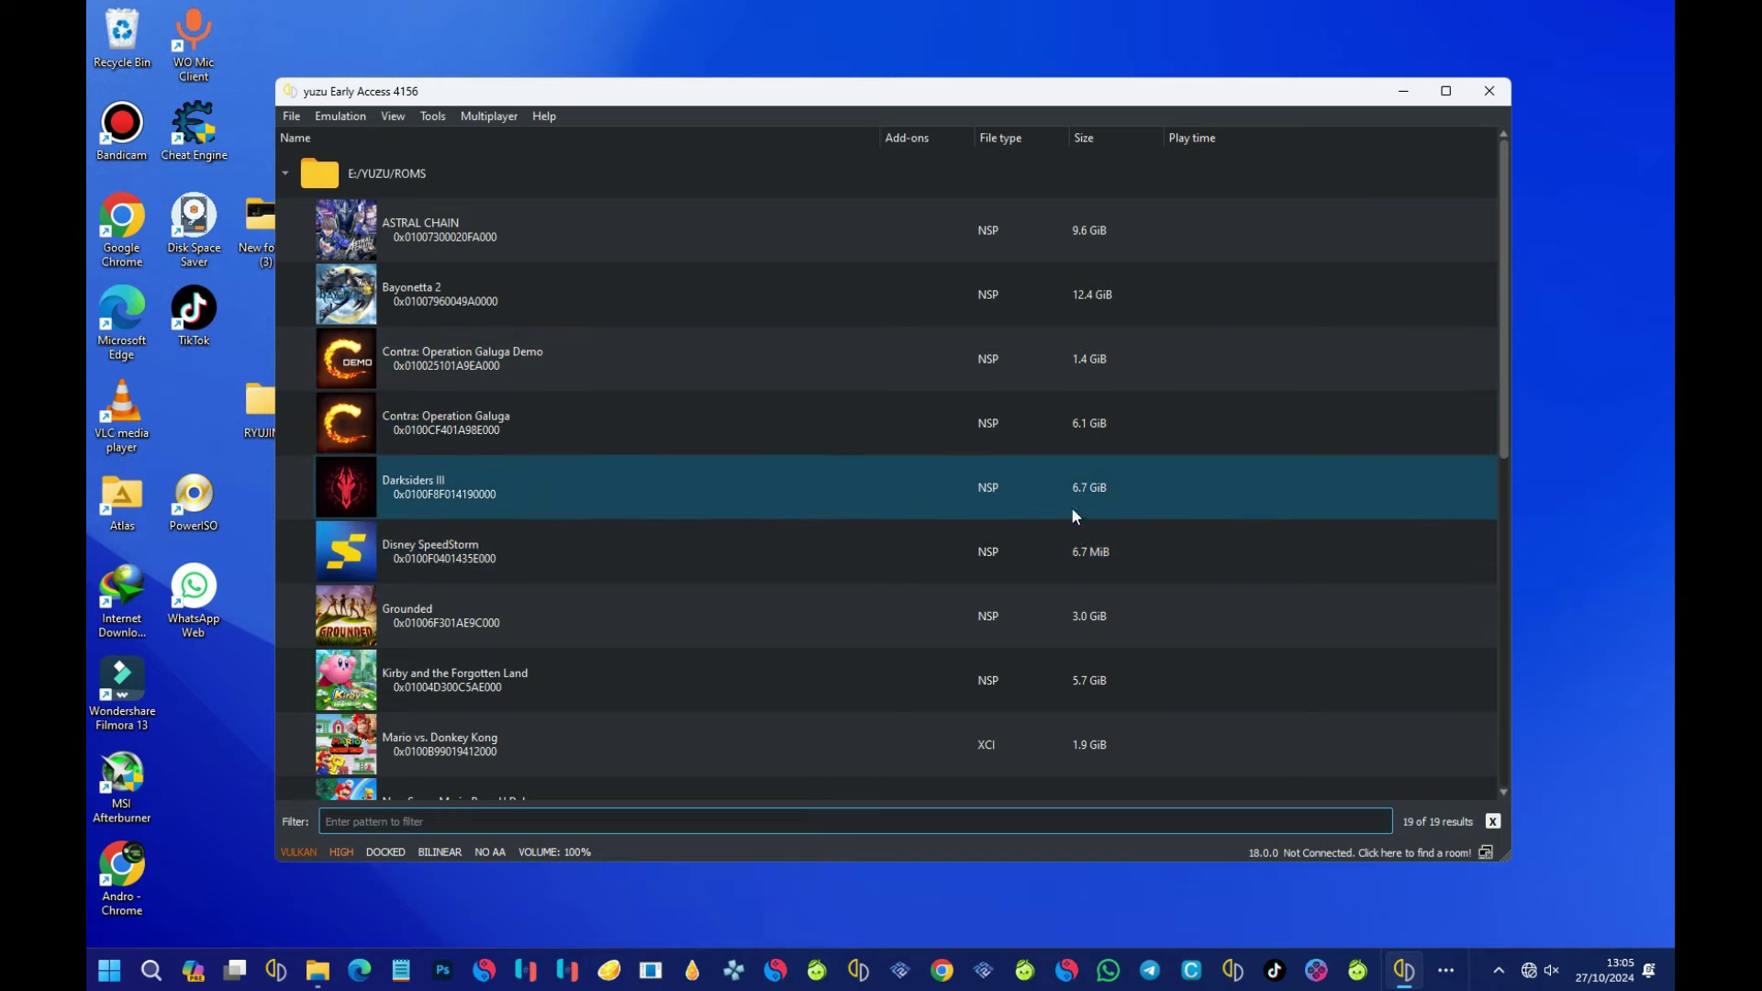
# - Switch the status bar from DOCKED to HANDHELD and GPU accuracy from HIGH to NORMAL
pyautogui.click(385, 851)
pyautogui.click(340, 852)
pyautogui.scroll(-5, 626, 707)
pyautogui.scroll(5, 677, 554)
pyautogui.click(338, 116)
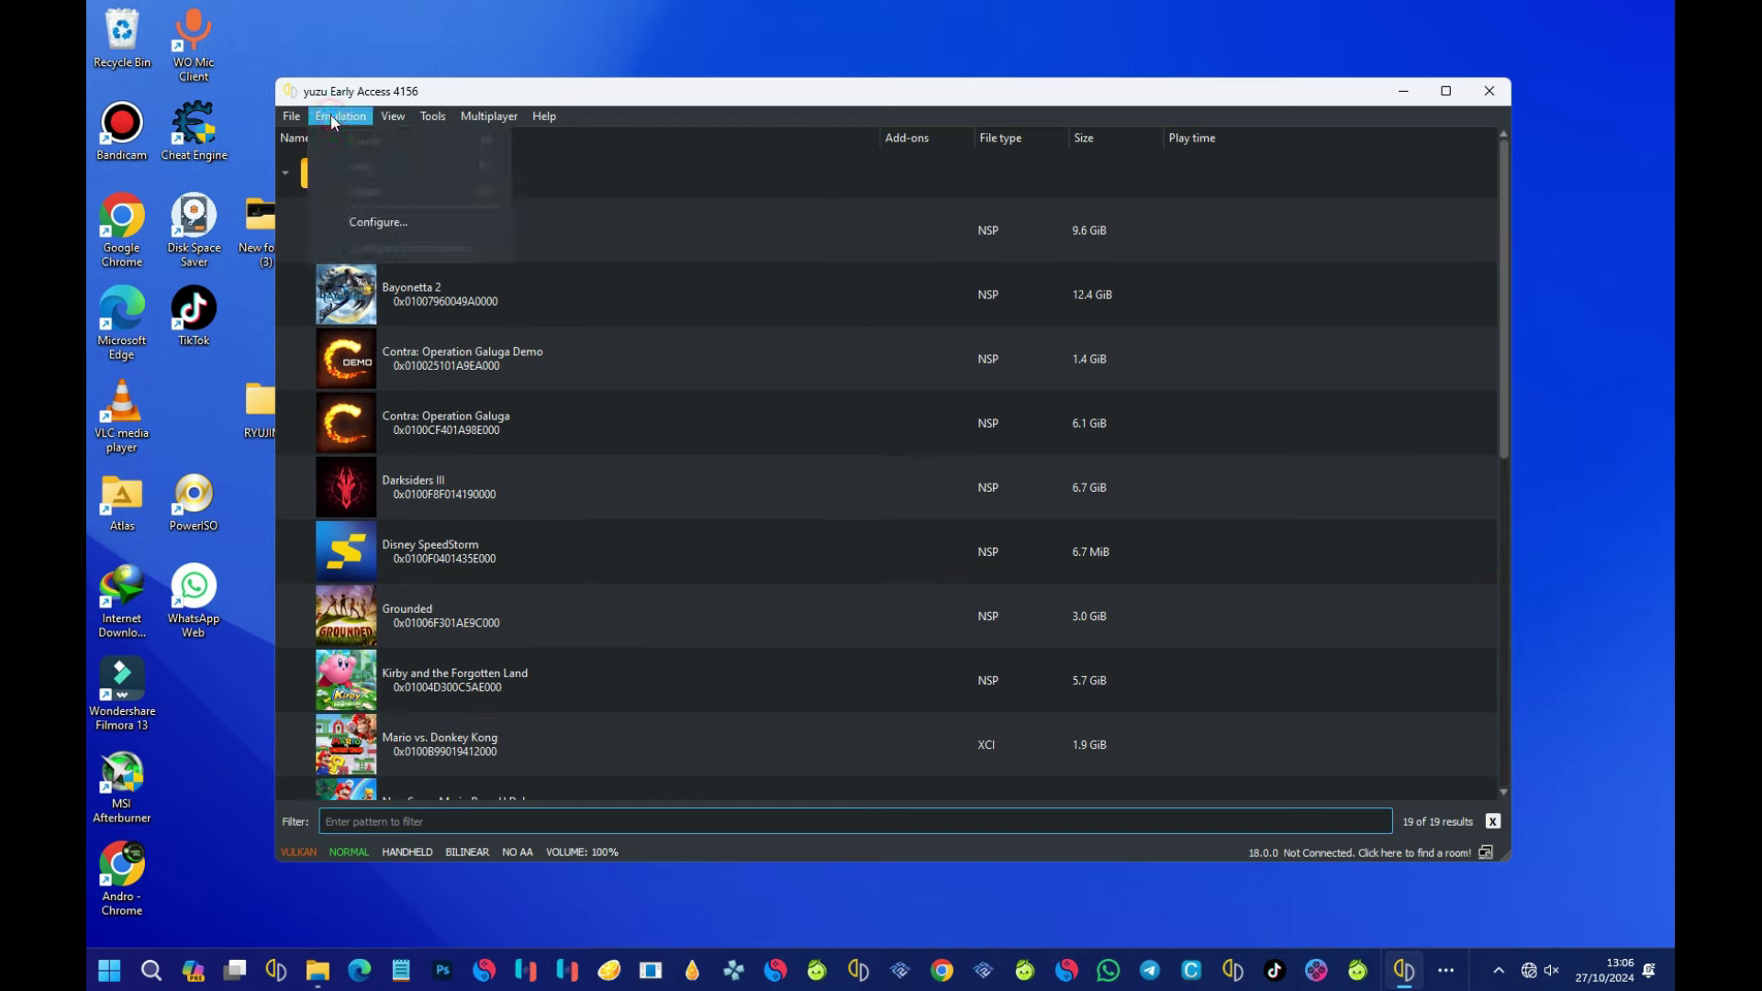
# - Open Emulation > Configure on the Controls page for Player 1
pyautogui.click(376, 221)
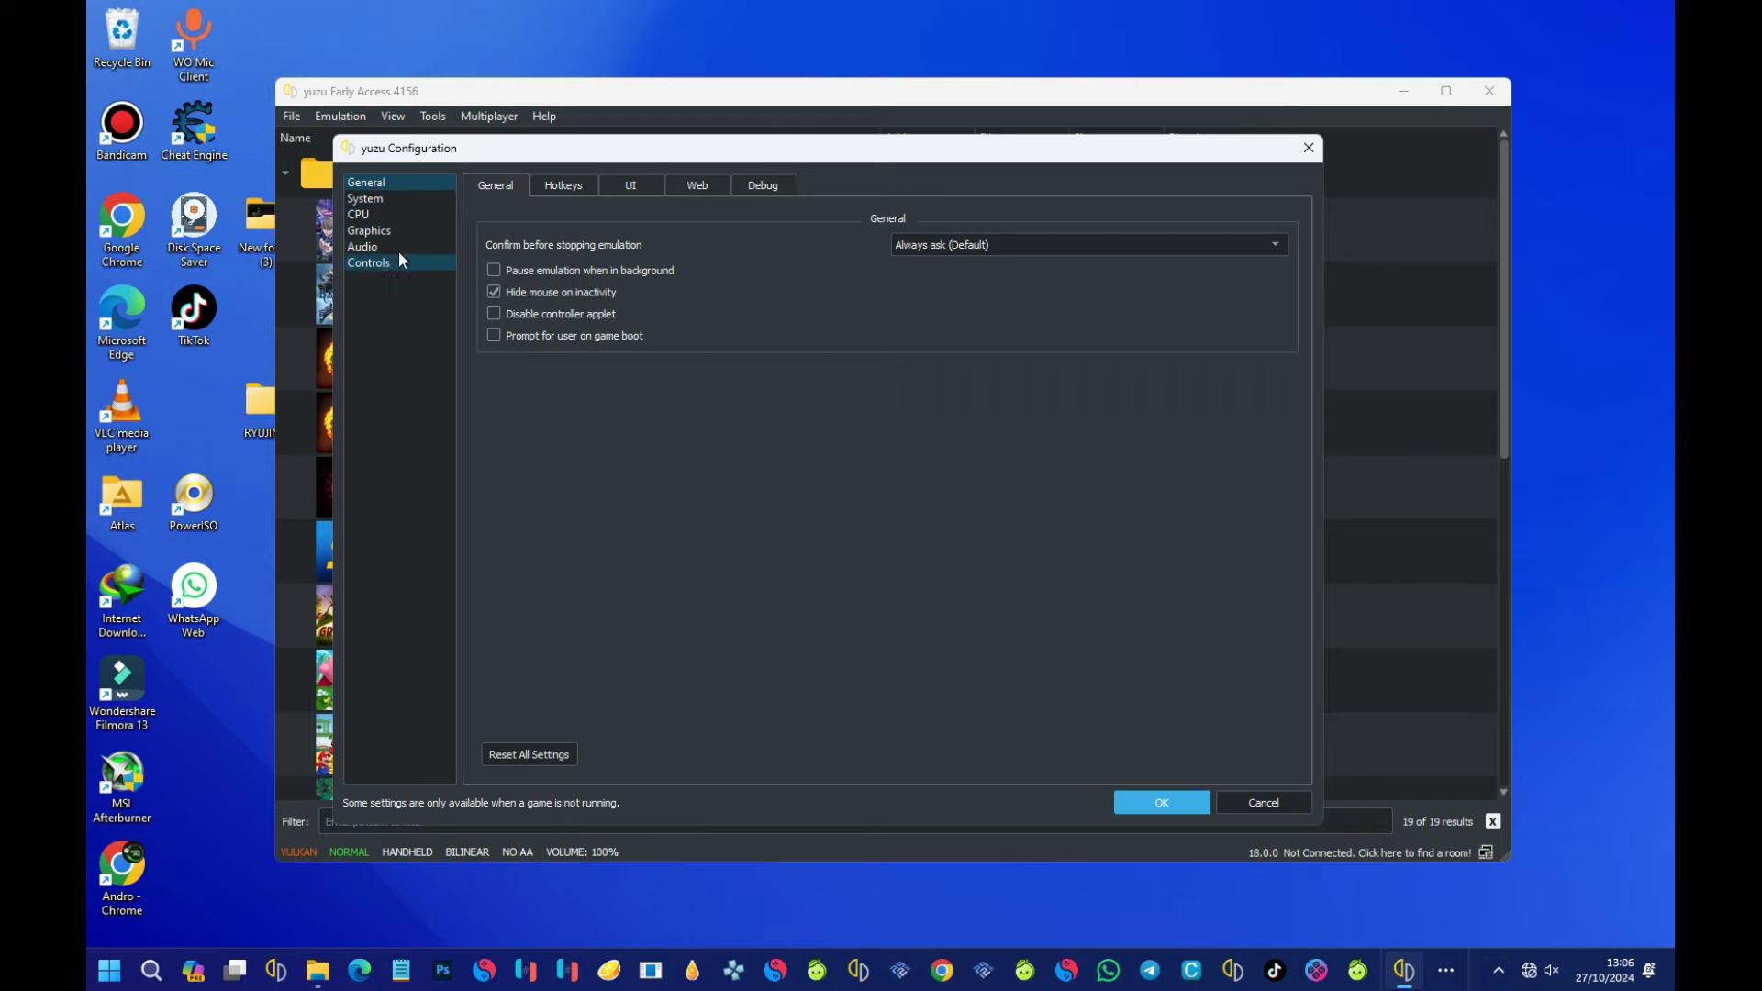
pyautogui.click(360, 264)
pyautogui.press('r')
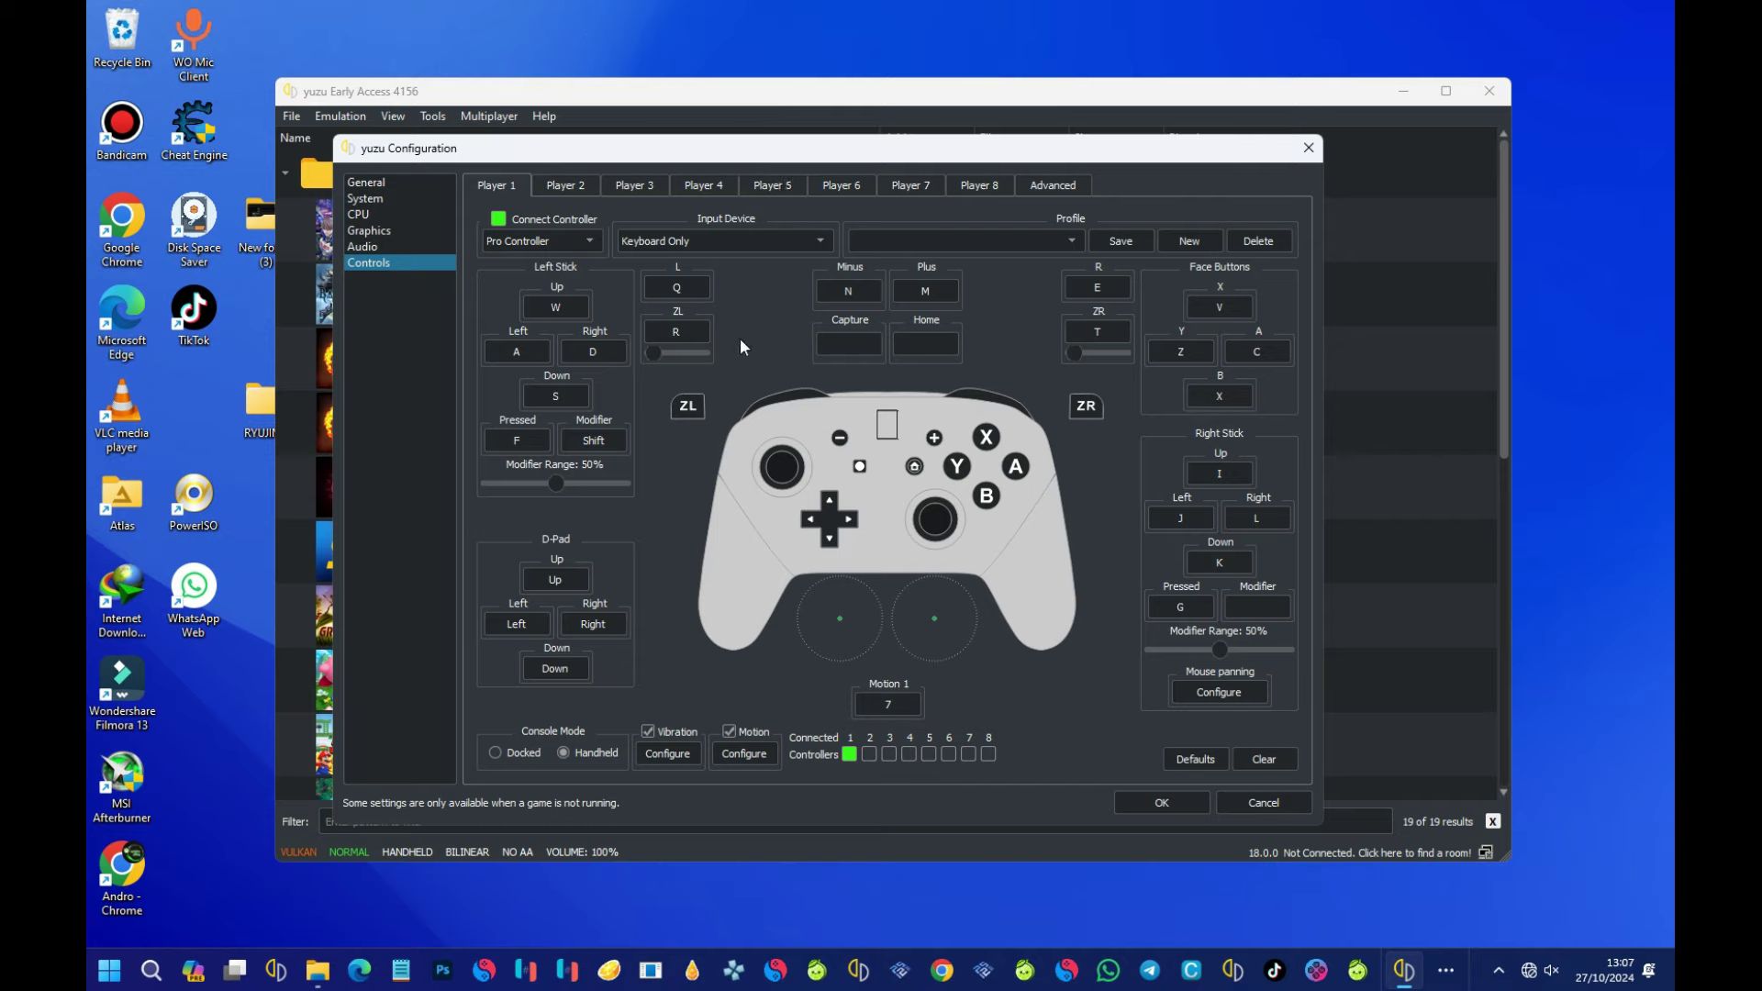
# - Keep Pro Controller as the type and set Player 1's input device to Xbox 360 Controller 0
pyautogui.click(577, 246)
pyautogui.click(579, 256)
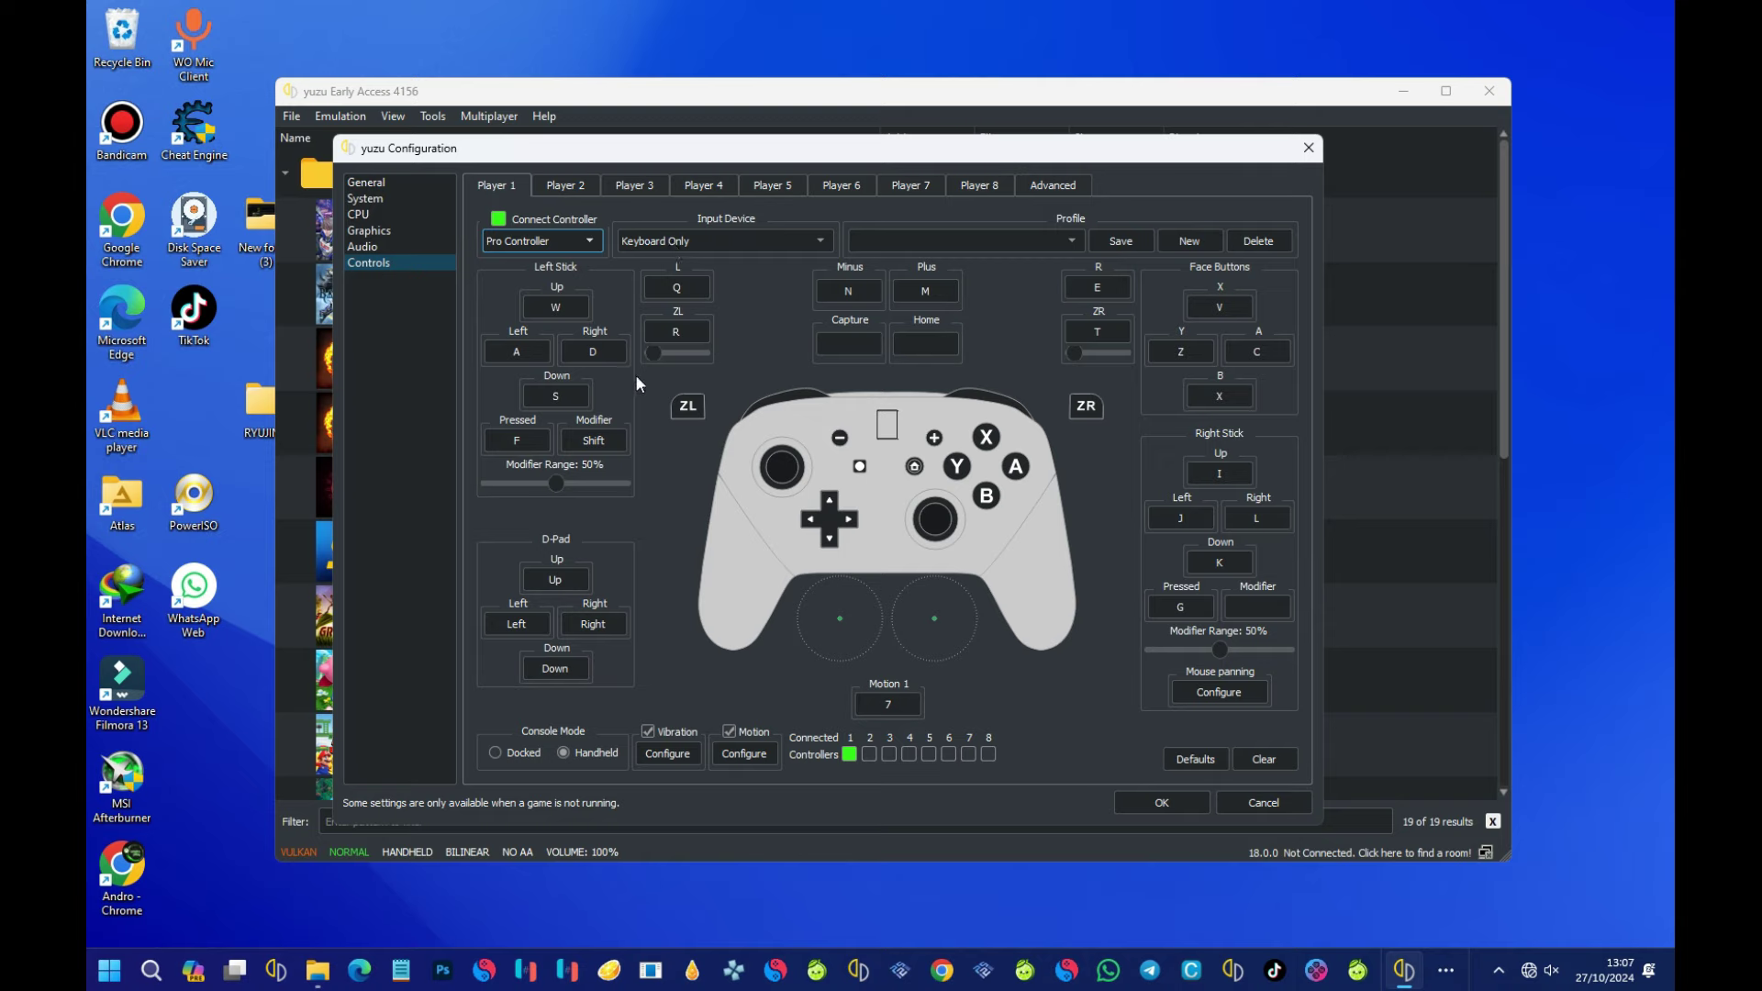
pyautogui.click(769, 241)
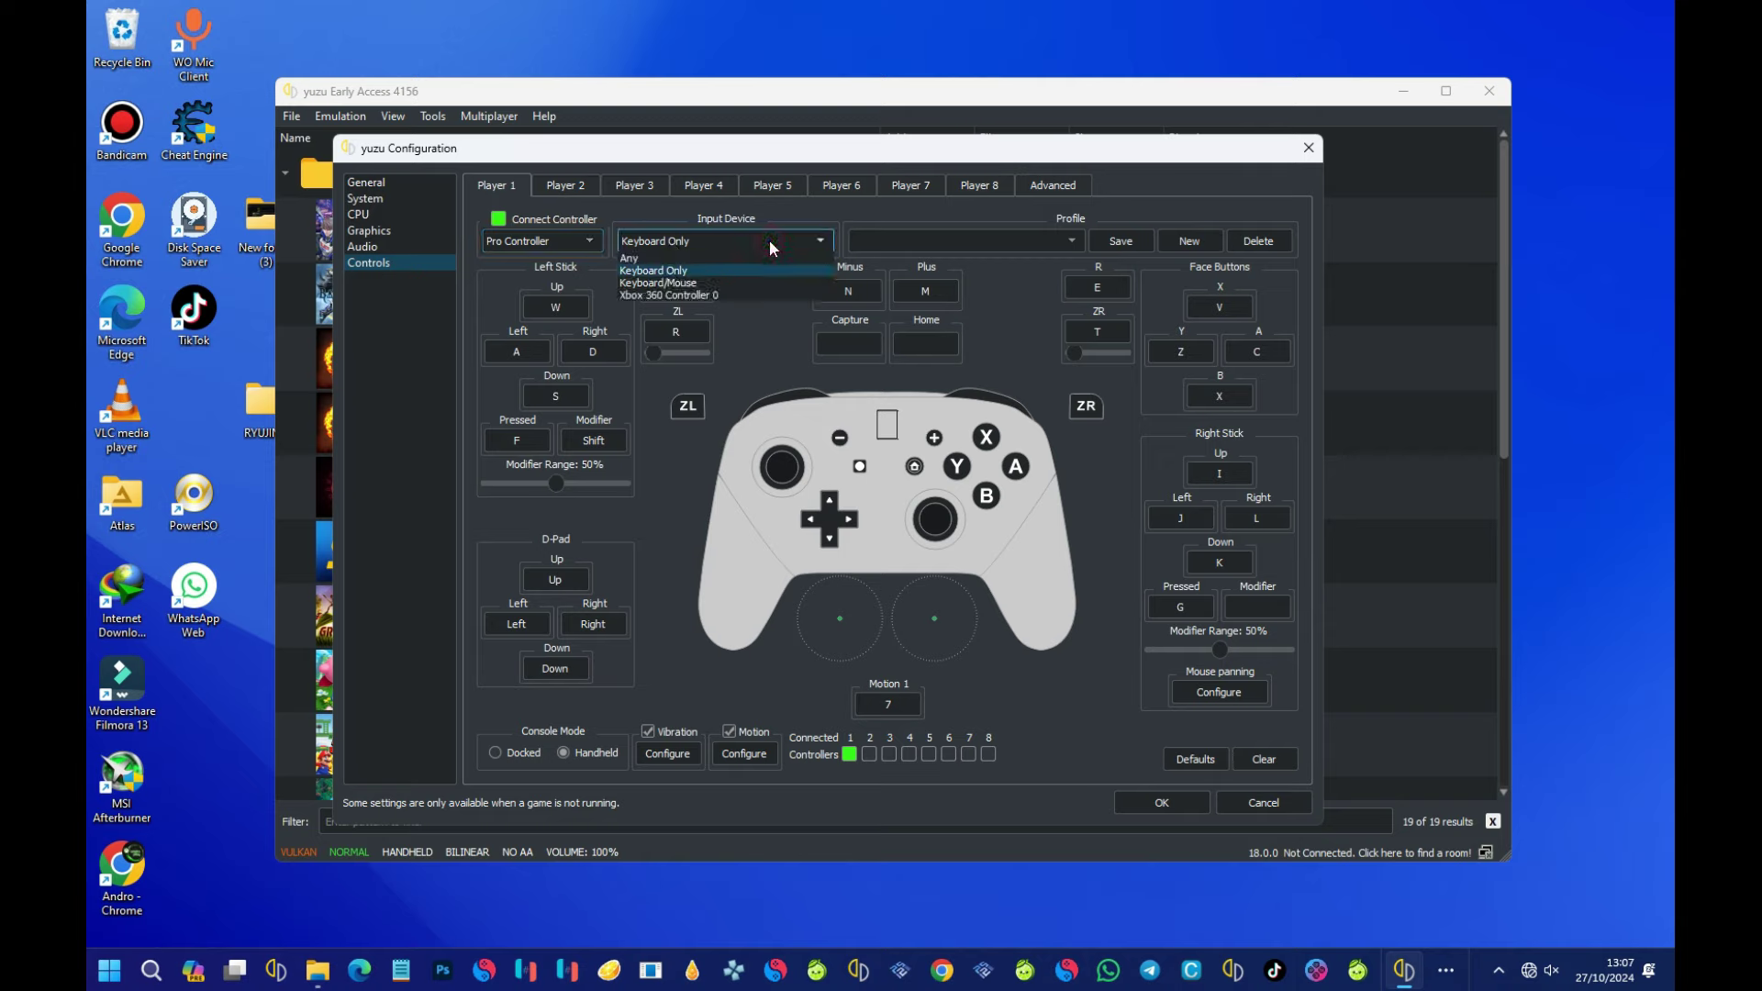
pyautogui.click(687, 295)
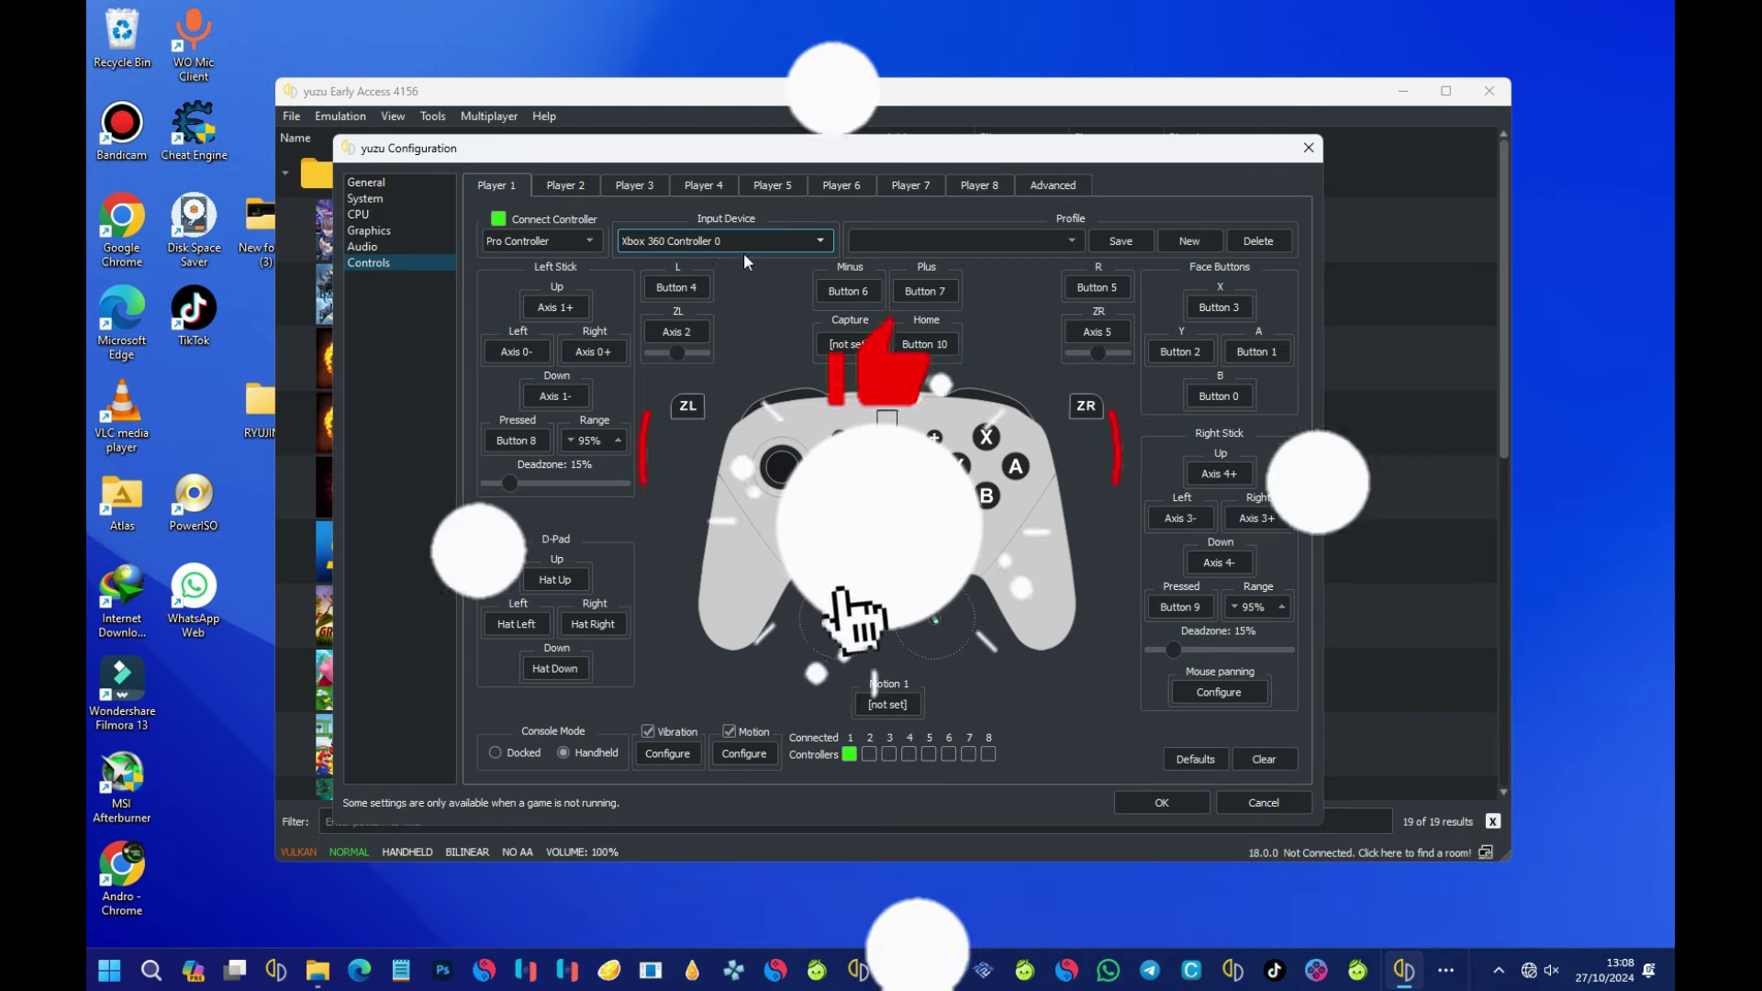
pyautogui.click(797, 235)
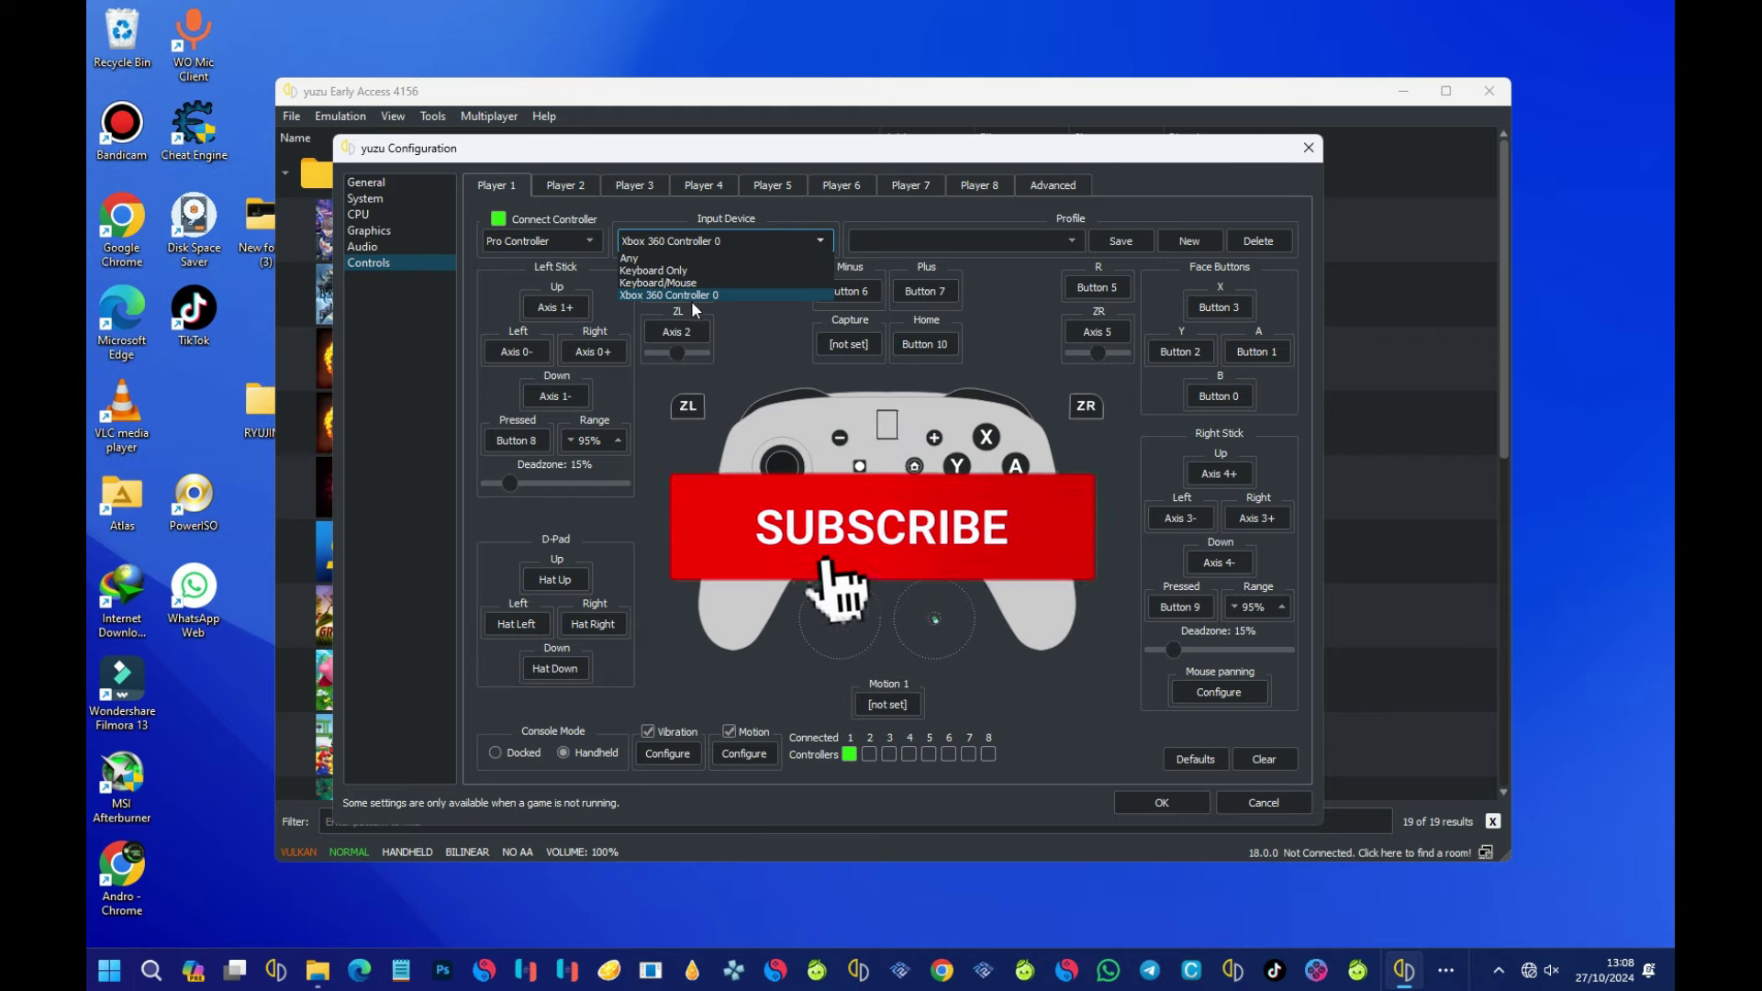
pyautogui.click(657, 295)
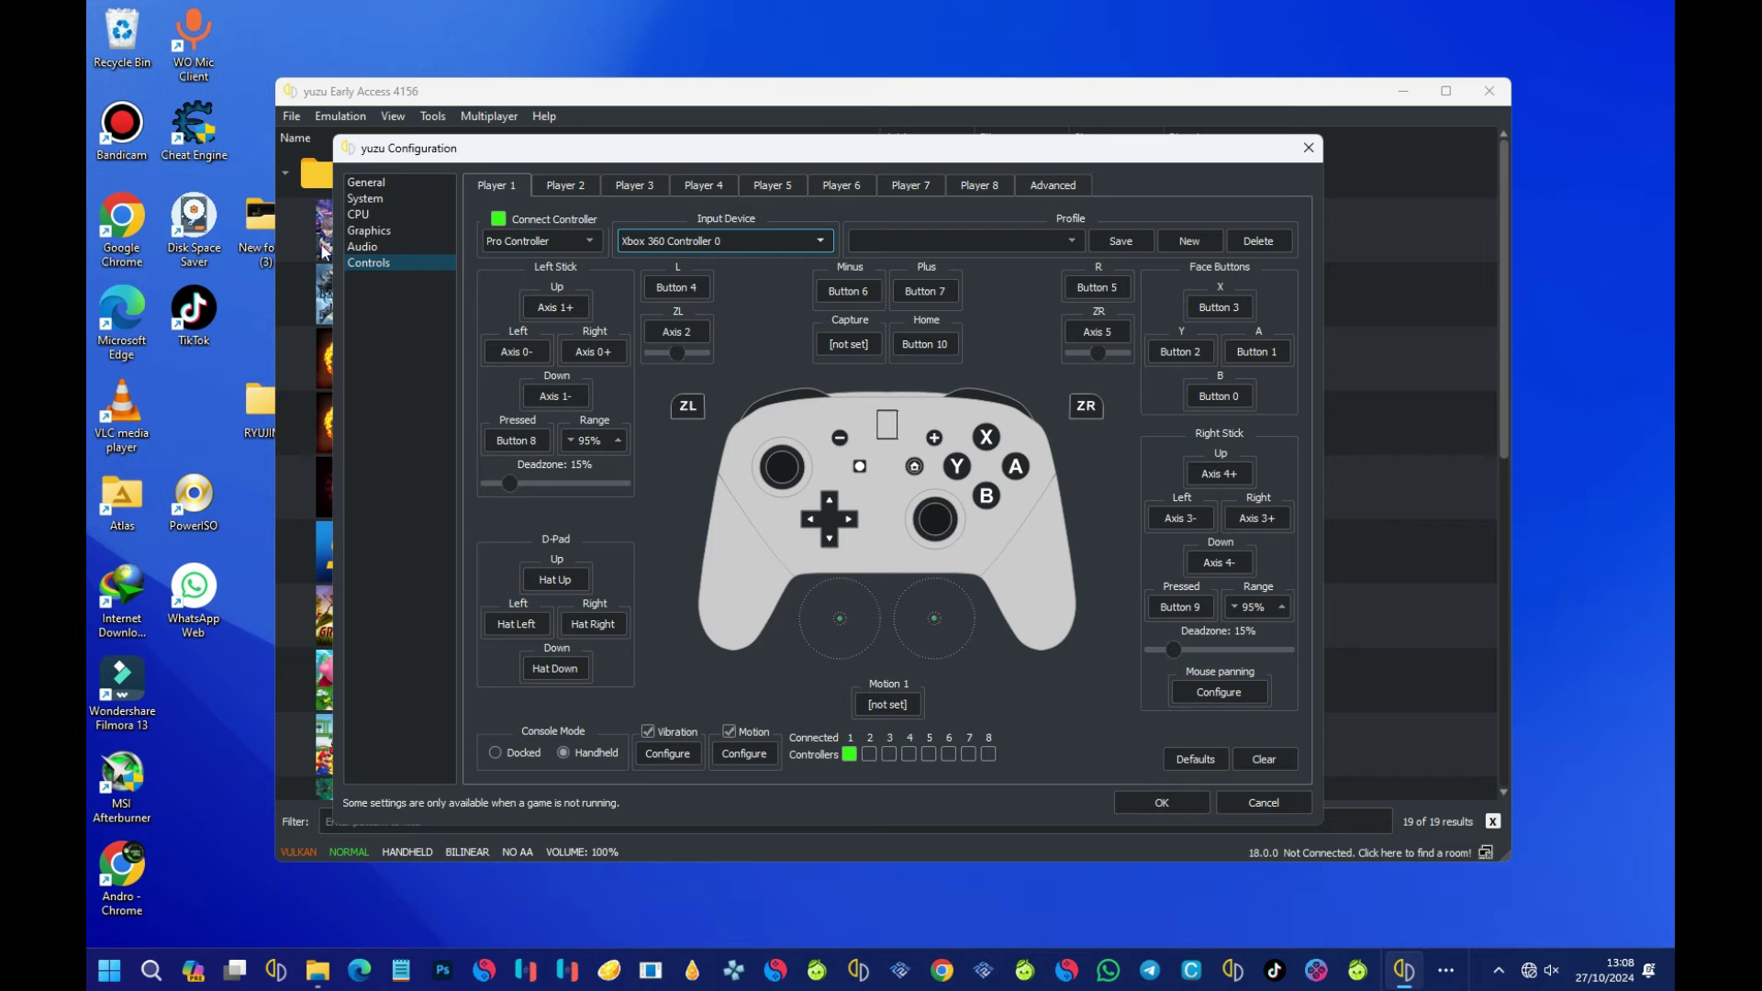
pyautogui.click(376, 232)
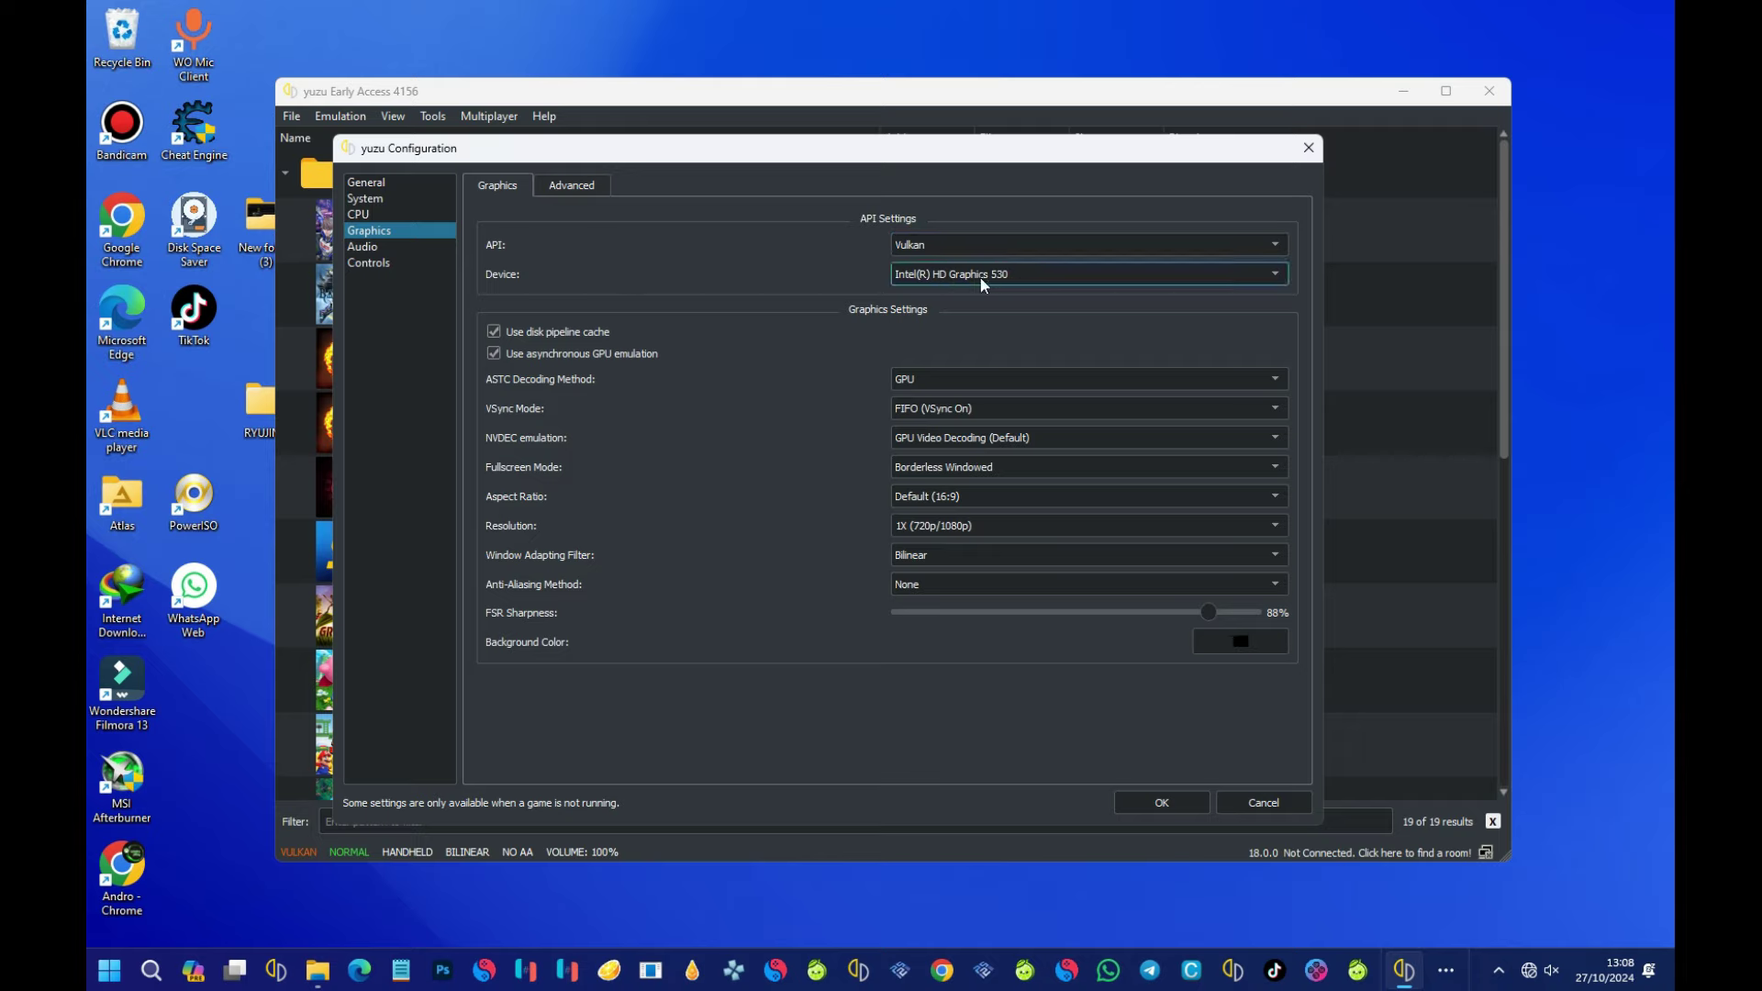
# - Check the Graphics device list, leaving Vulkan on Intel(R) HD Graphics 530 unchanged
pyautogui.click(1112, 274)
pyautogui.click(1104, 275)
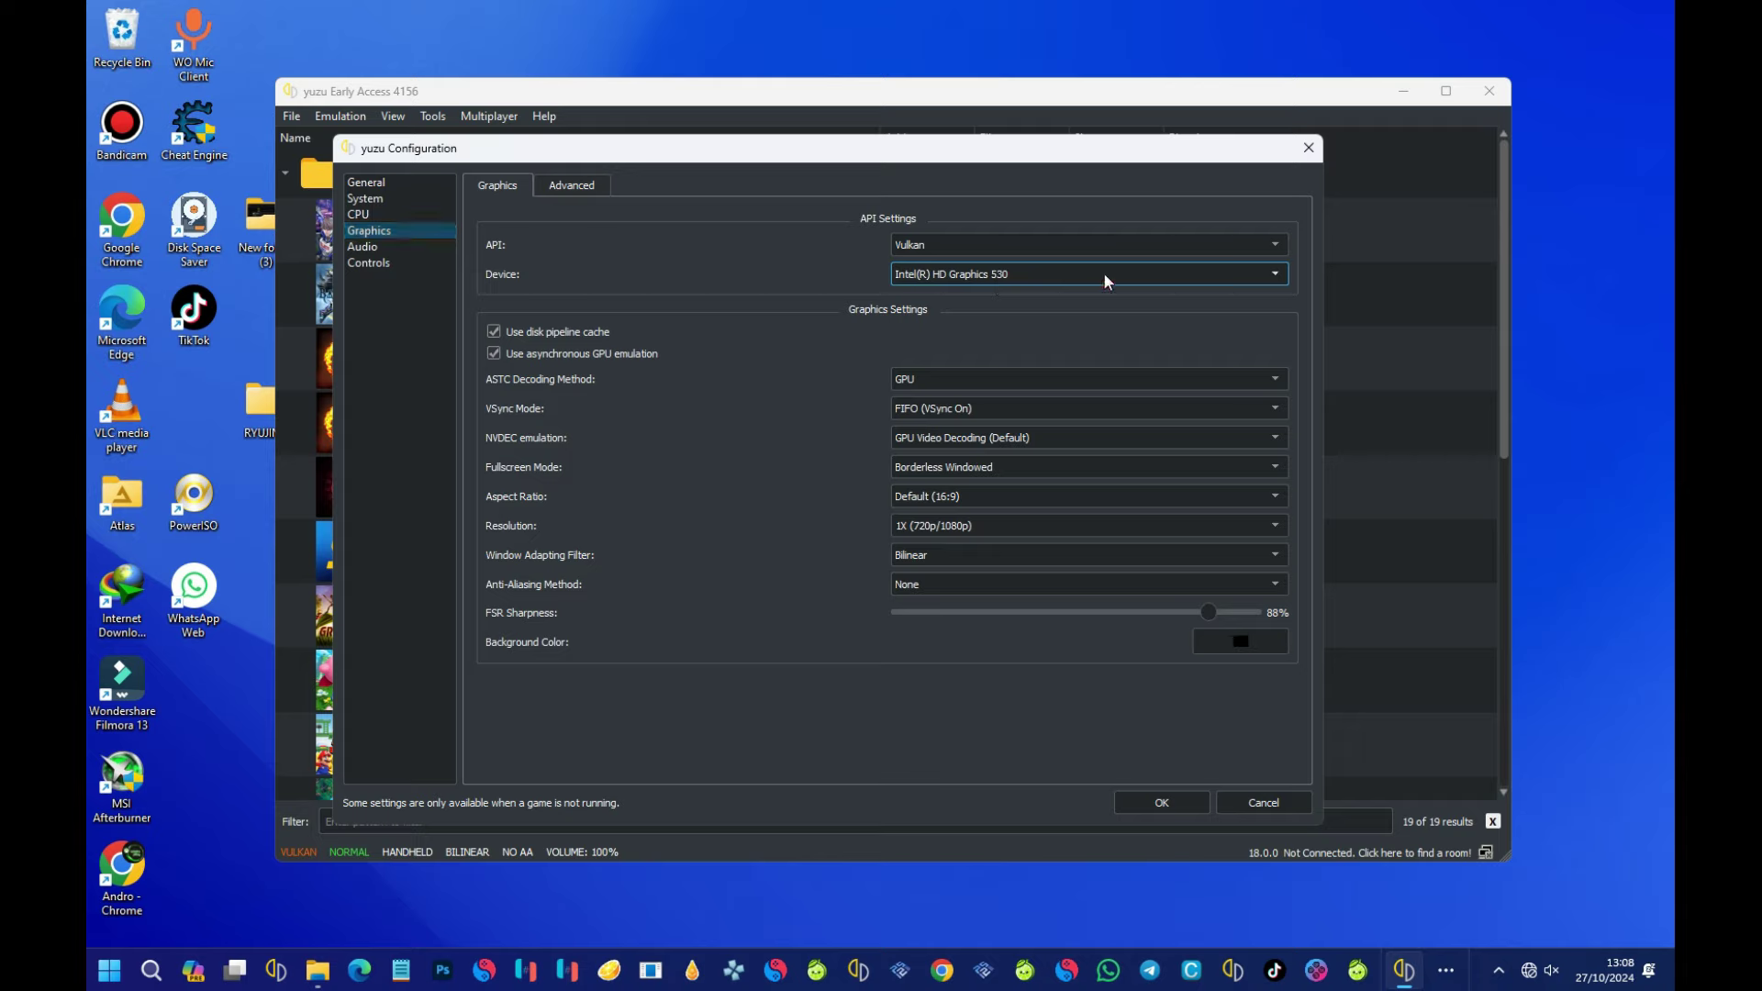
pyautogui.click(1274, 274)
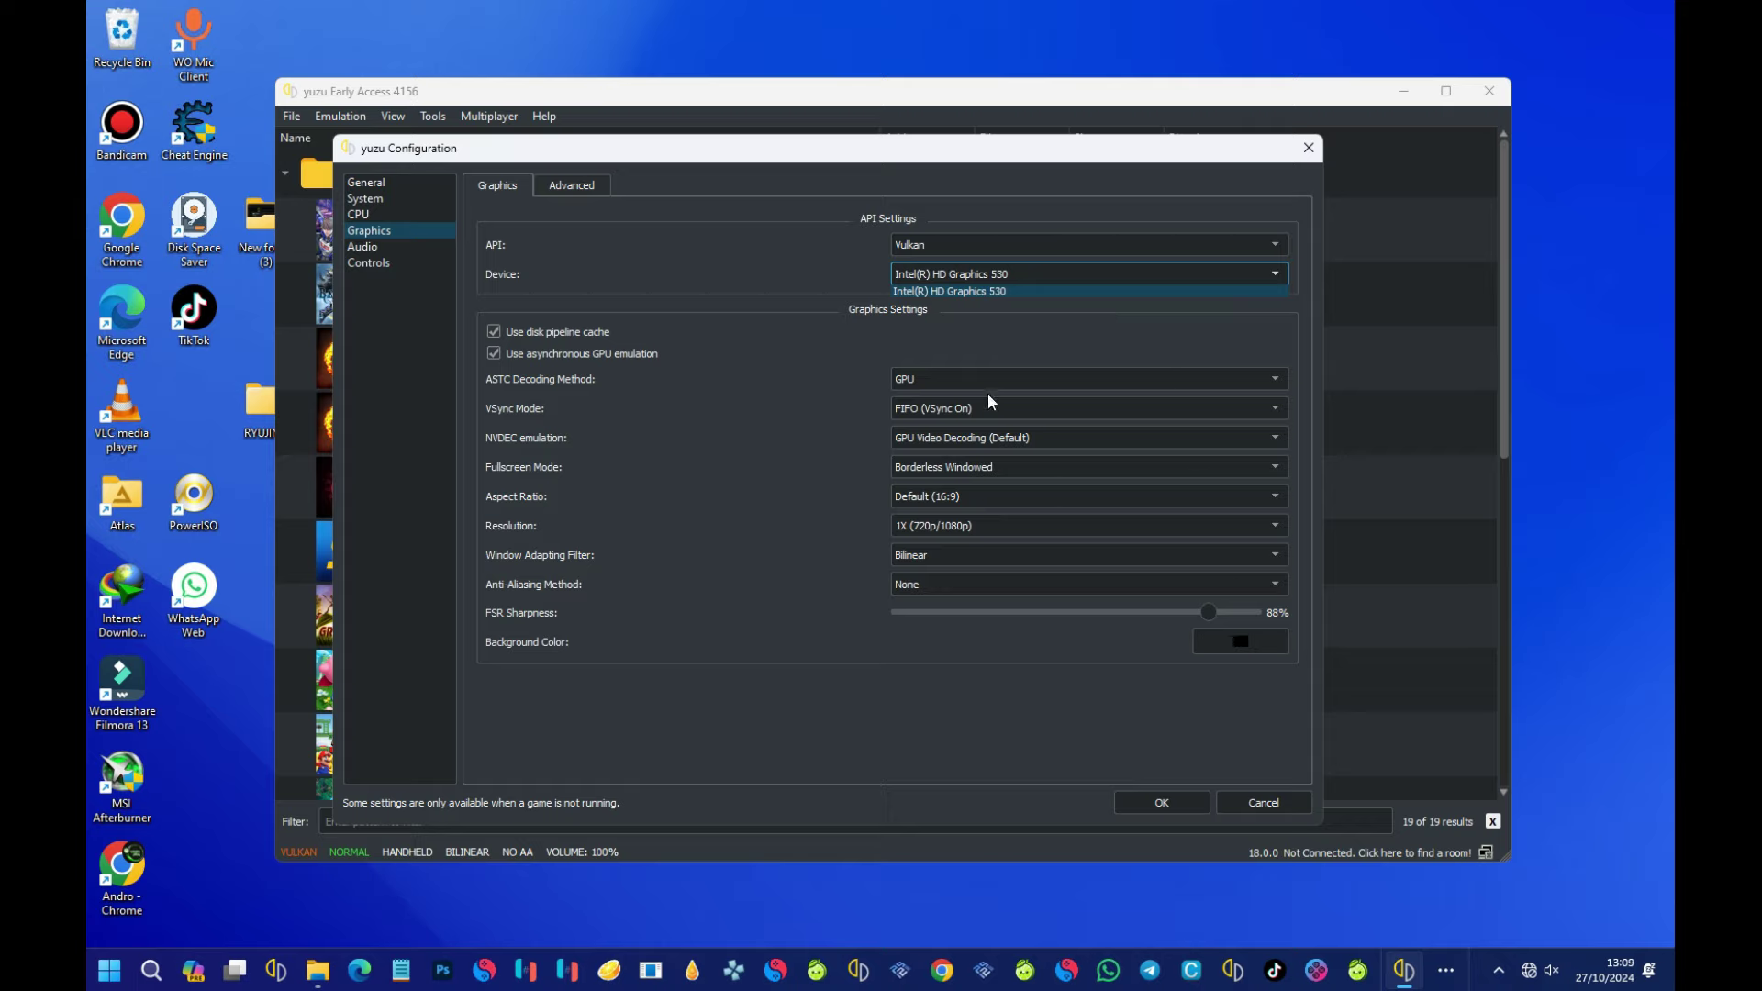
pyautogui.click(377, 183)
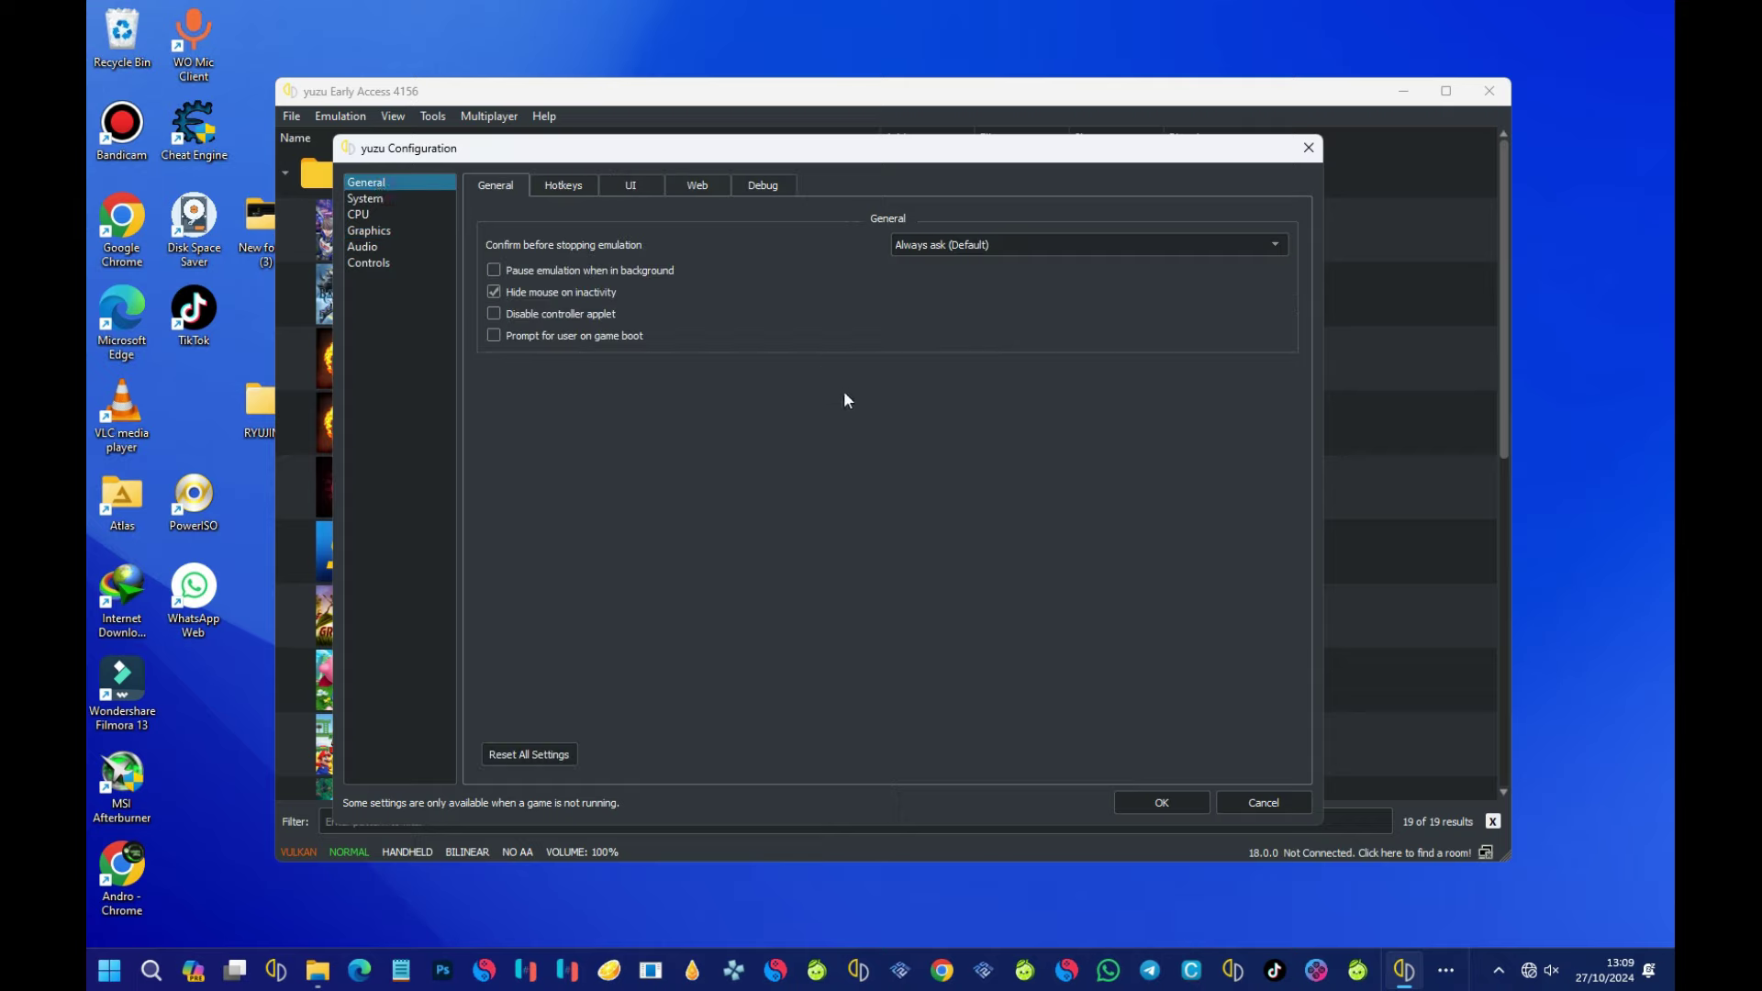